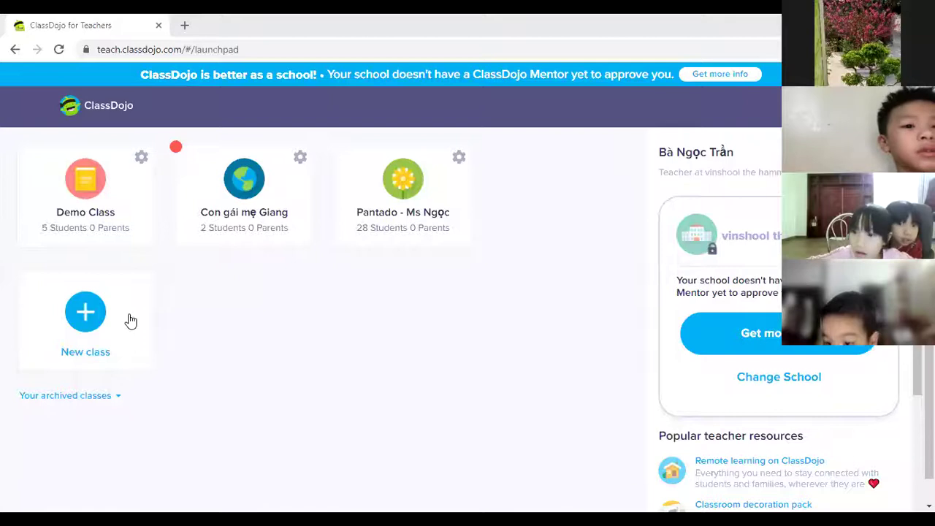
Step: Start a new class and enter 'LEVEL 1 - PANTADO' as its class name
click(128, 319)
text(PAN)
key(BackSpace)
key(BackSpace)
key(BackSpace)
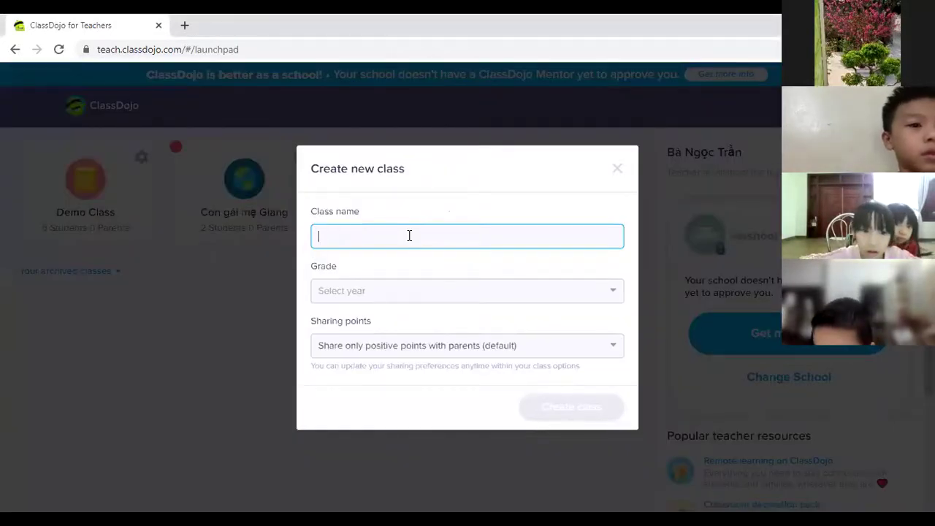
text(LEVE)
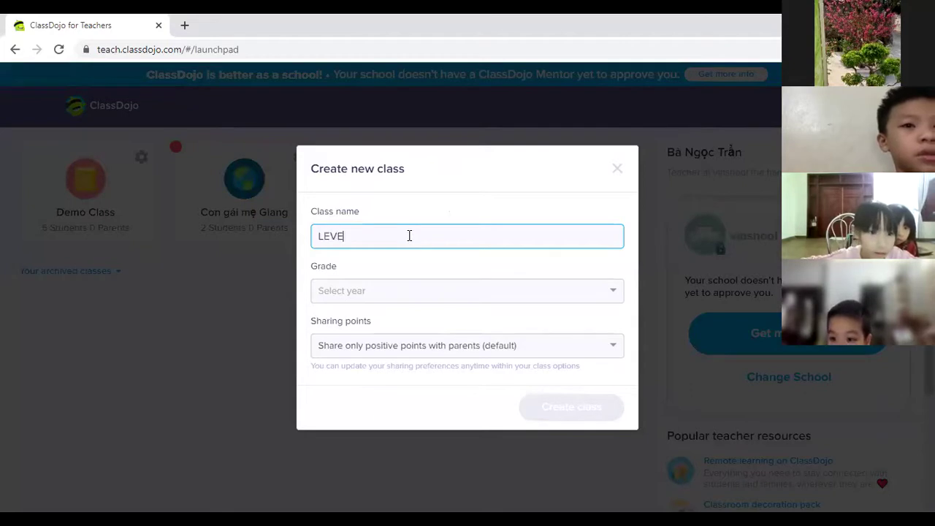
text(L 1)
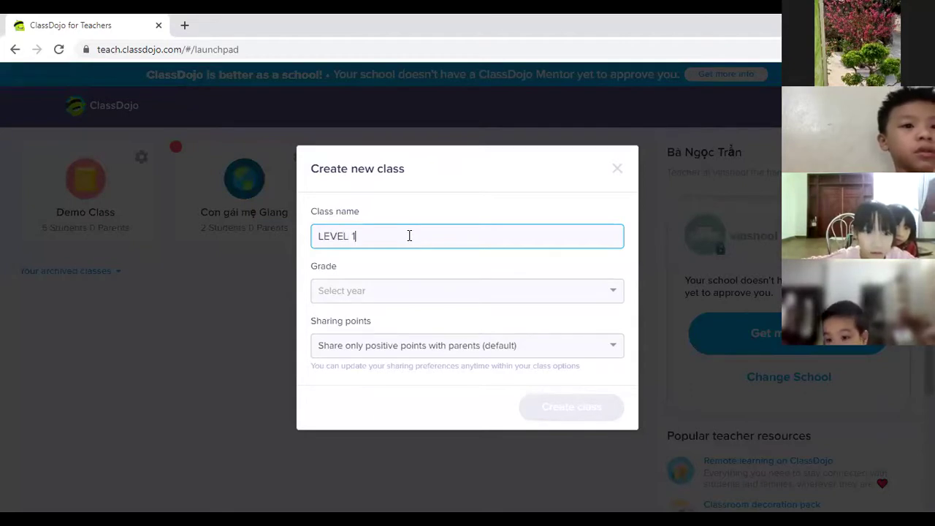
text( PANTADO)
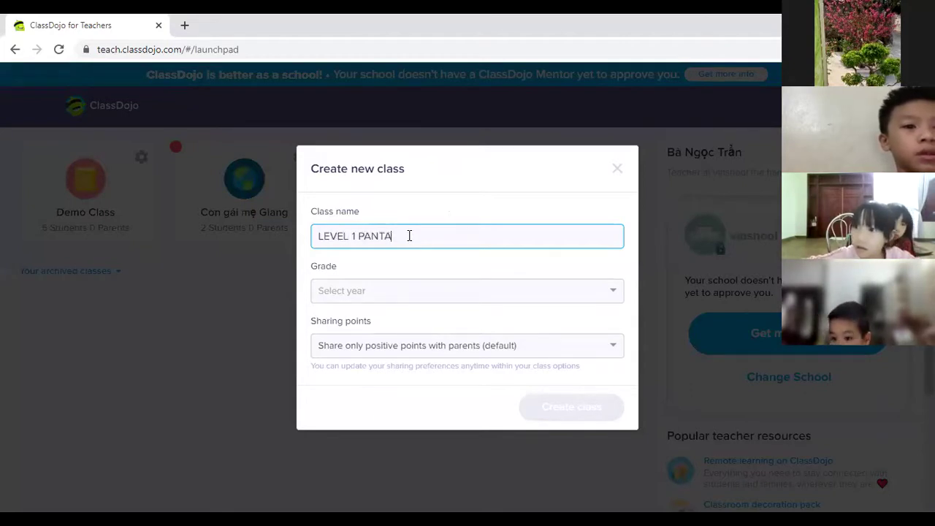
key(BackSpace)
key(BackSpace)
key(BackSpace)
key(BackSpace)
key(BackSpace)
key(BackSpace)
key(BackSpace)
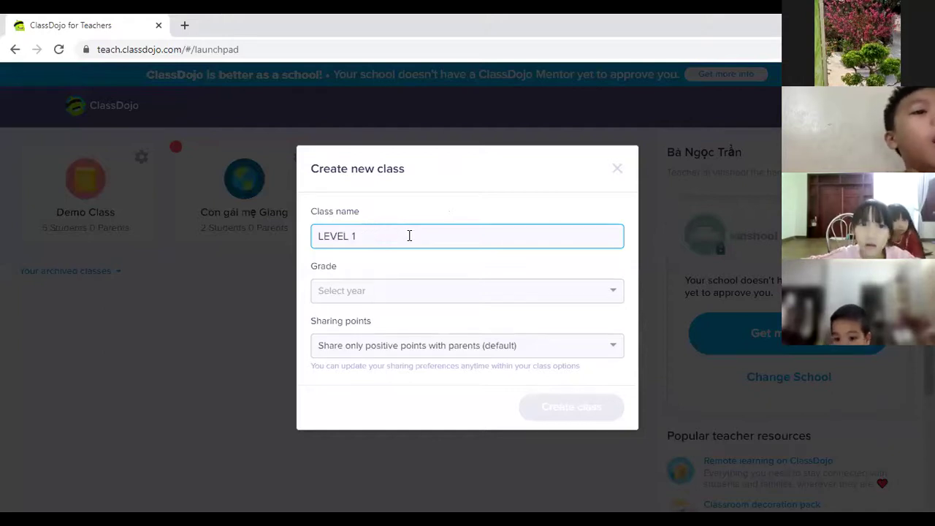
text(-PANTADO)
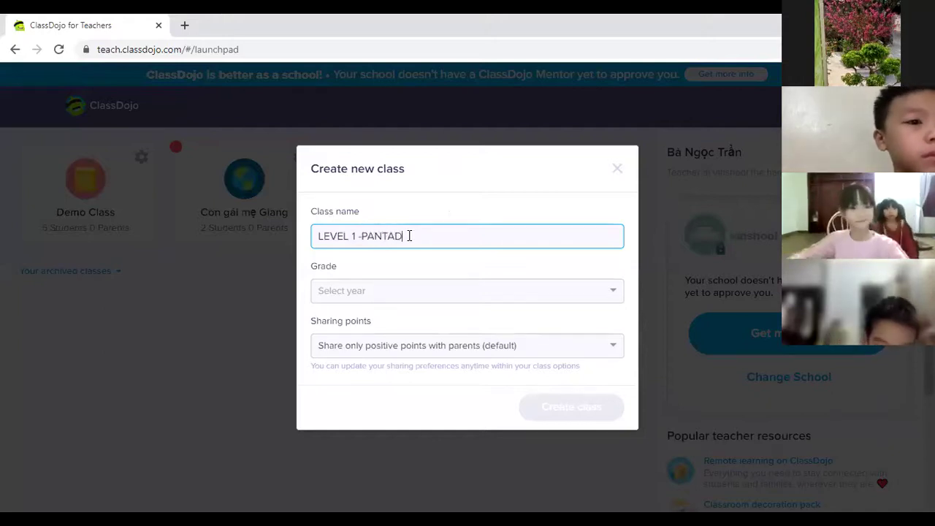
click(359, 240)
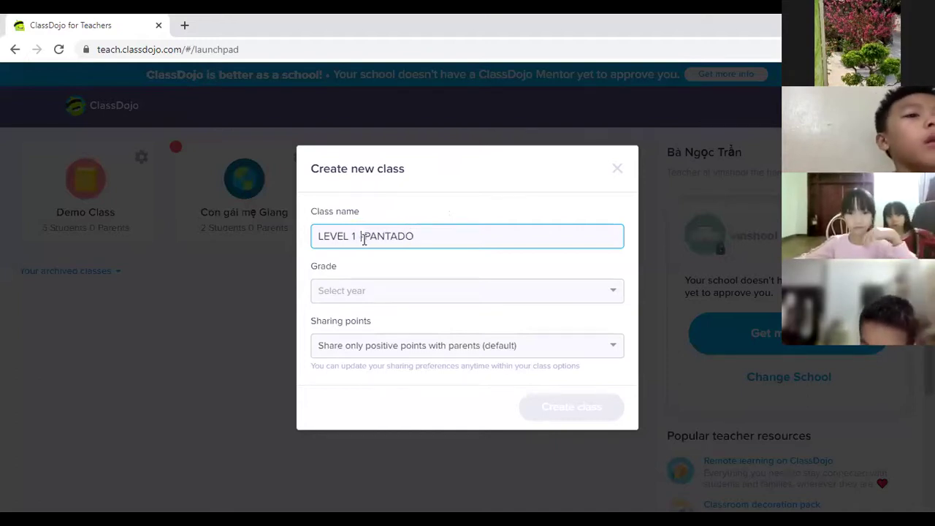
Step: Set the class grade to 2nd Grade and create the class
click(370, 291)
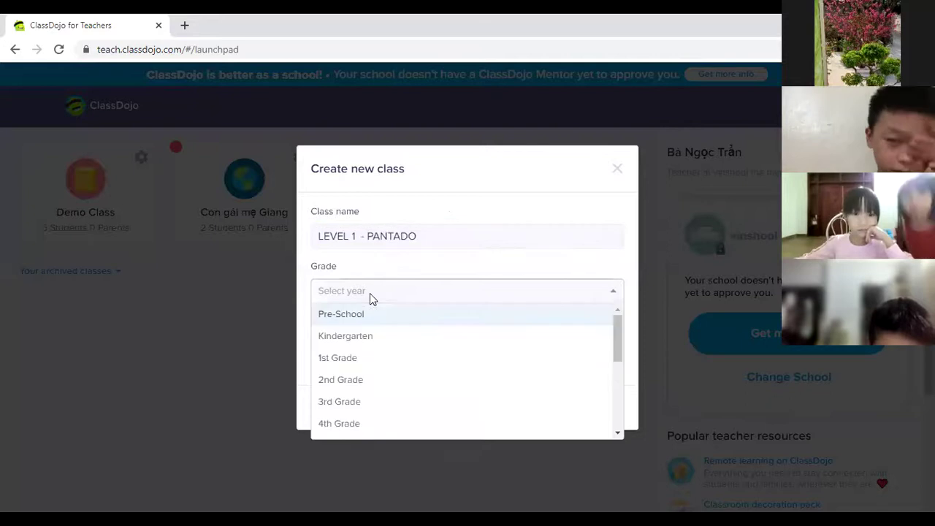
click(379, 387)
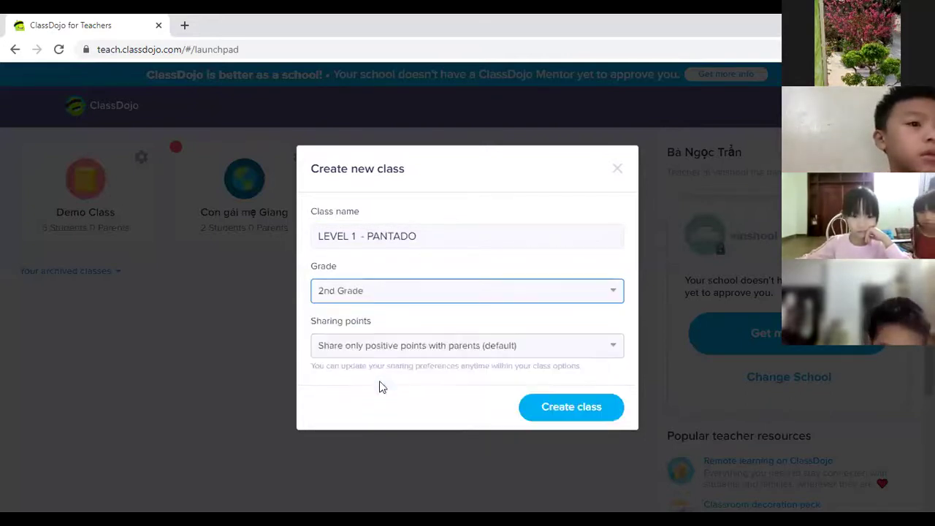
click(552, 415)
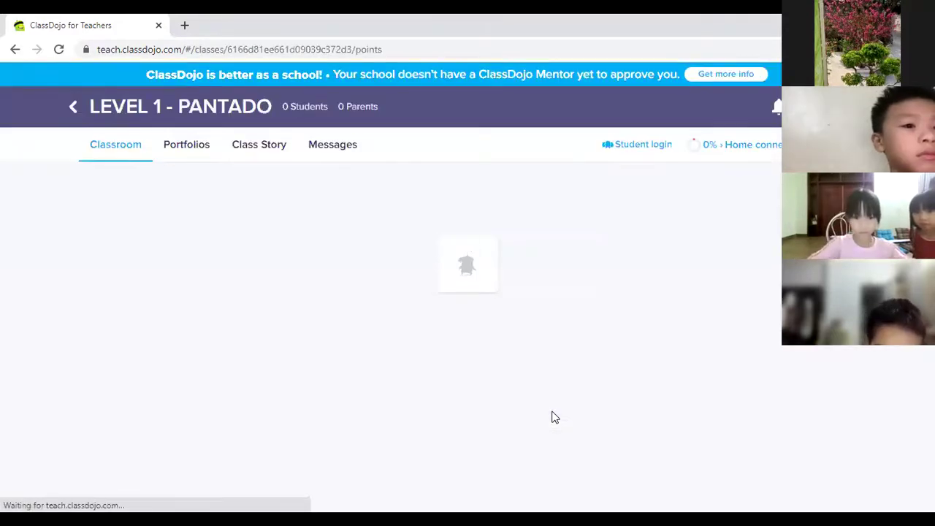
Step: Open the Add students dialog on the new LEVEL 1 - PANTADO class page
click(477, 409)
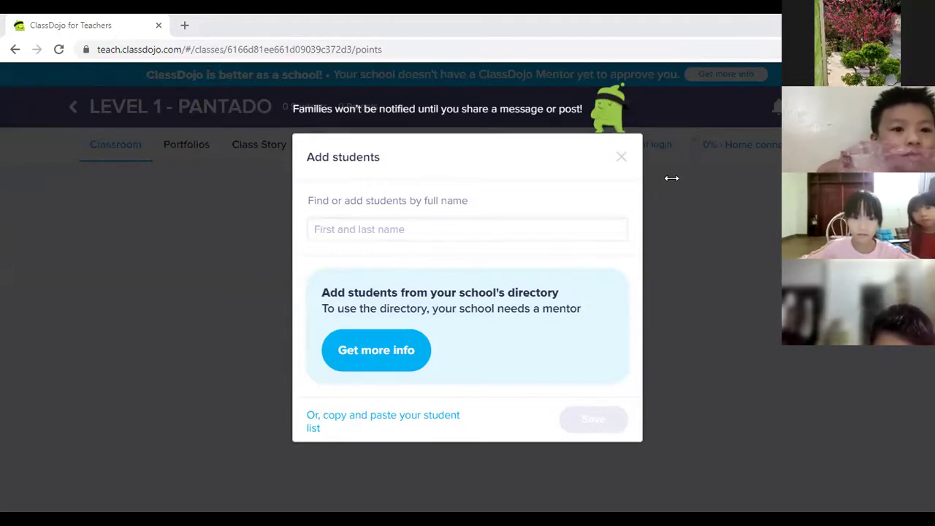
Step: Add the first two students: paste one full name, then type one tagged 'lớp 3'
click(398, 231)
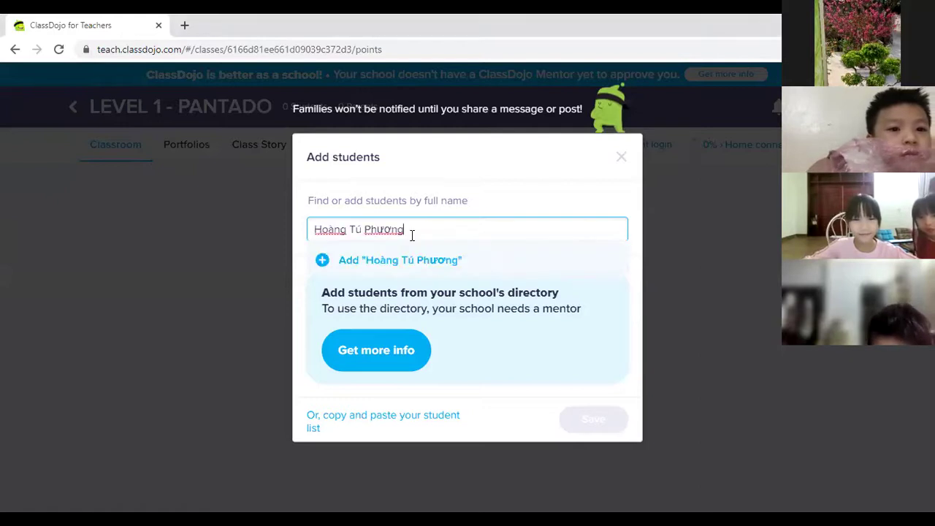
click(322, 259)
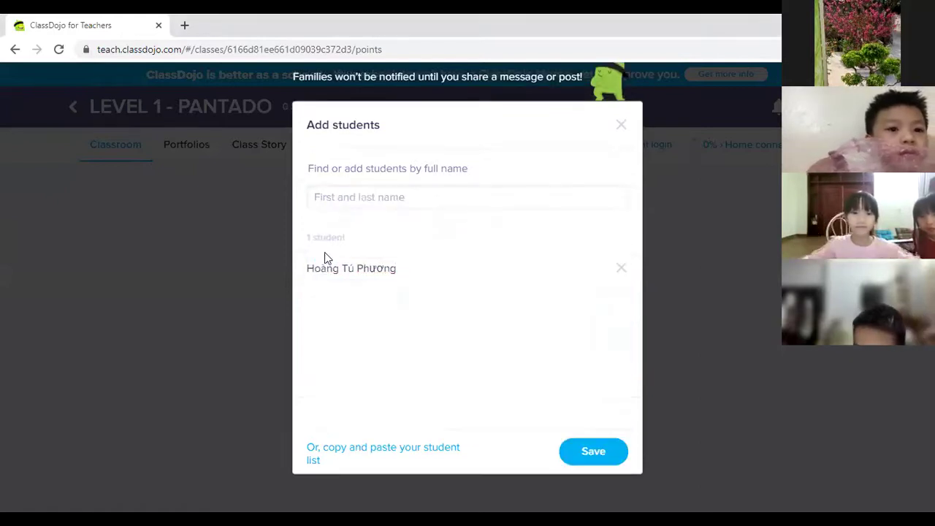
click(346, 197)
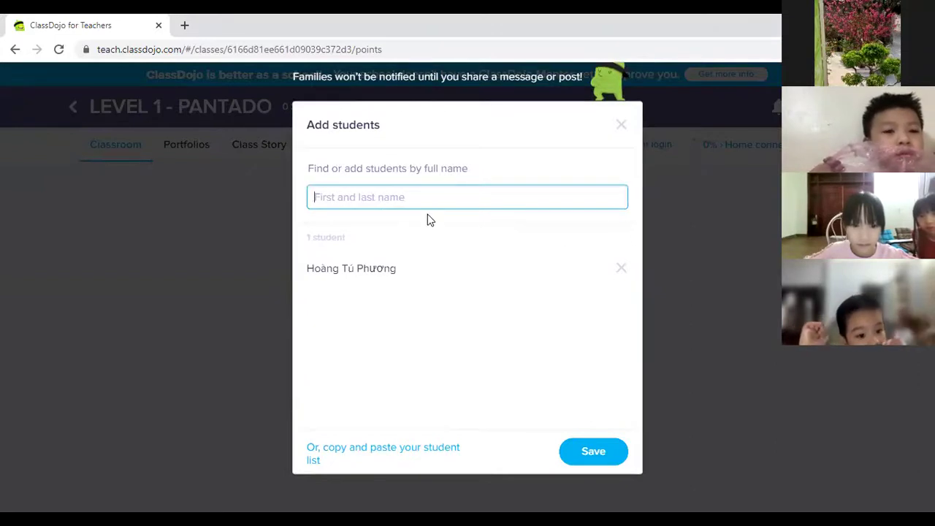
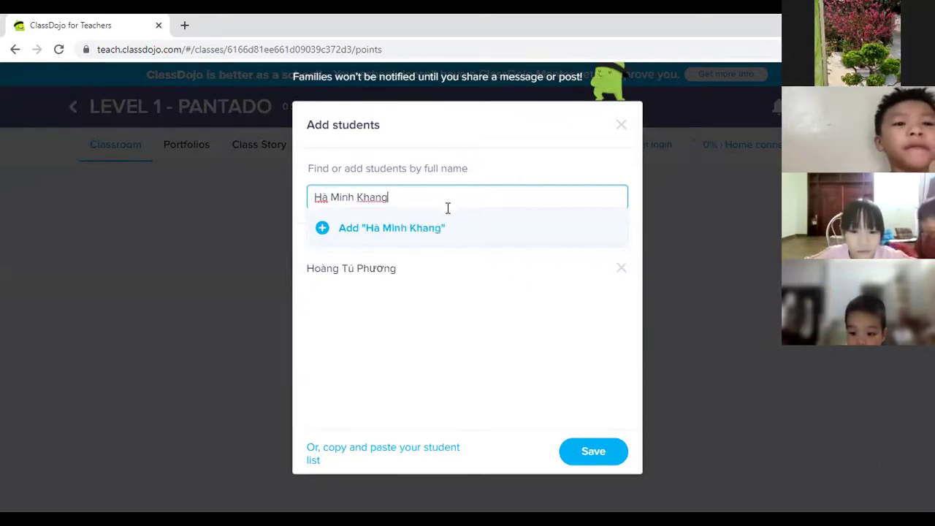
text( lớp 3)
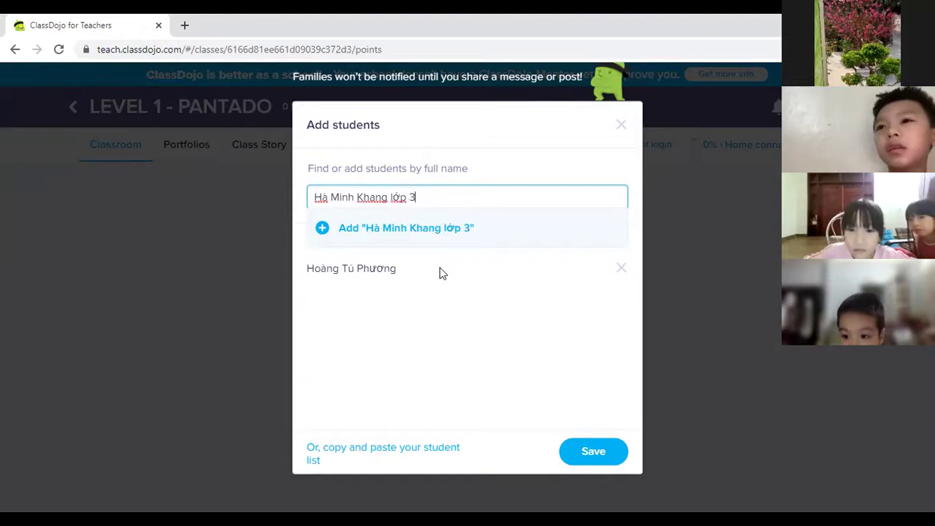
click(324, 234)
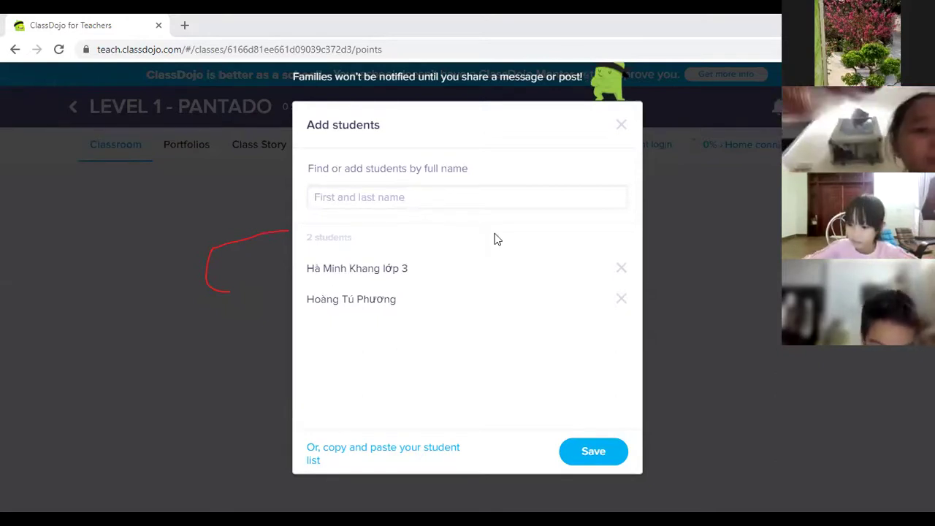
Step: Type and add the third and fourth students' full names
click(377, 190)
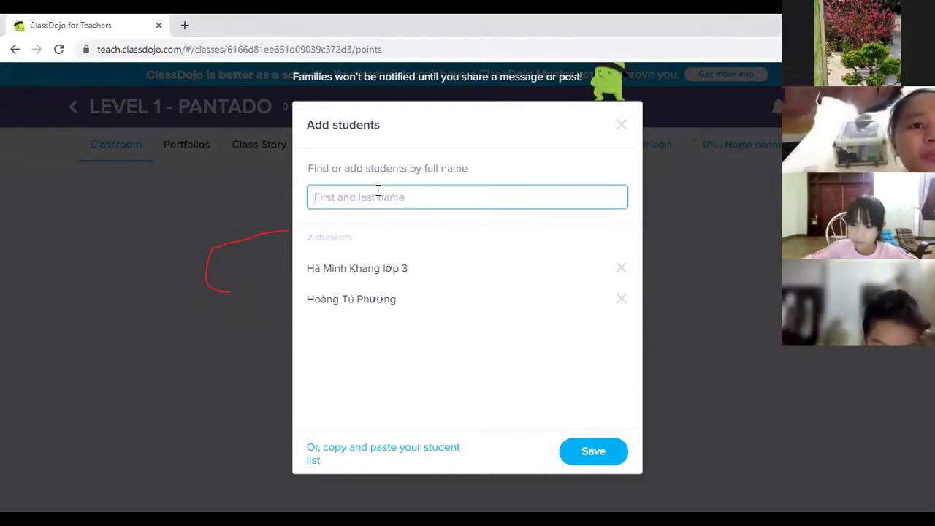
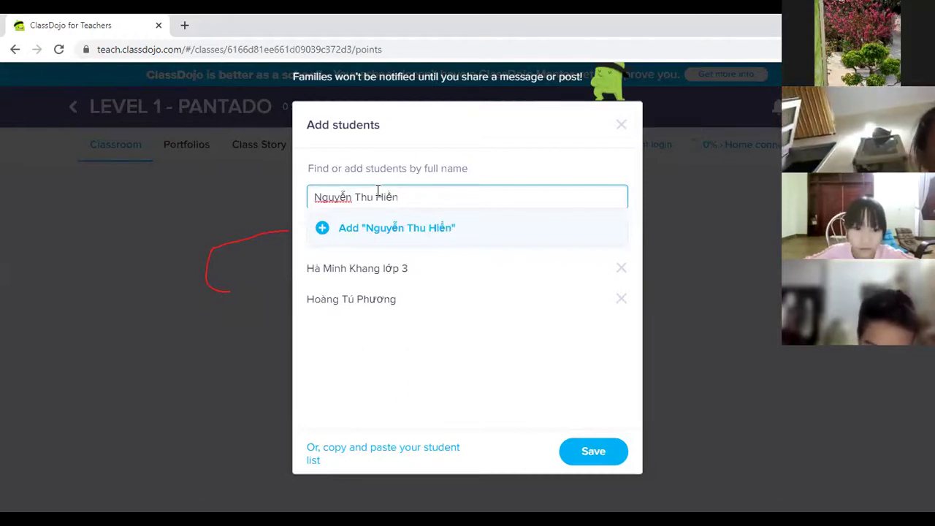
click(323, 226)
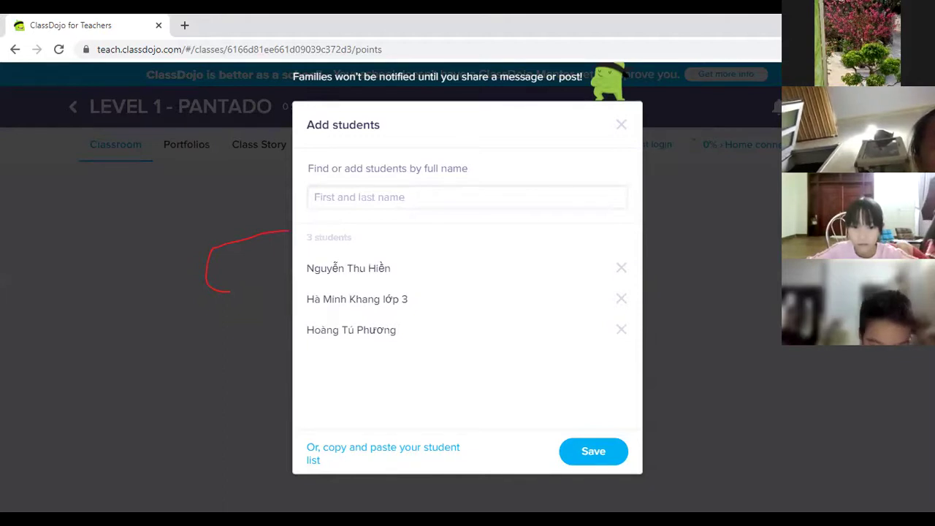
click(420, 194)
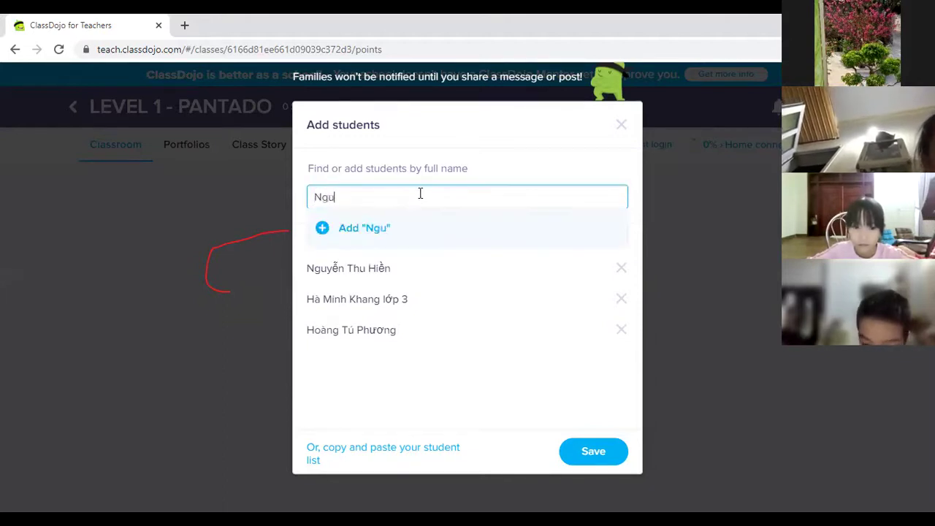
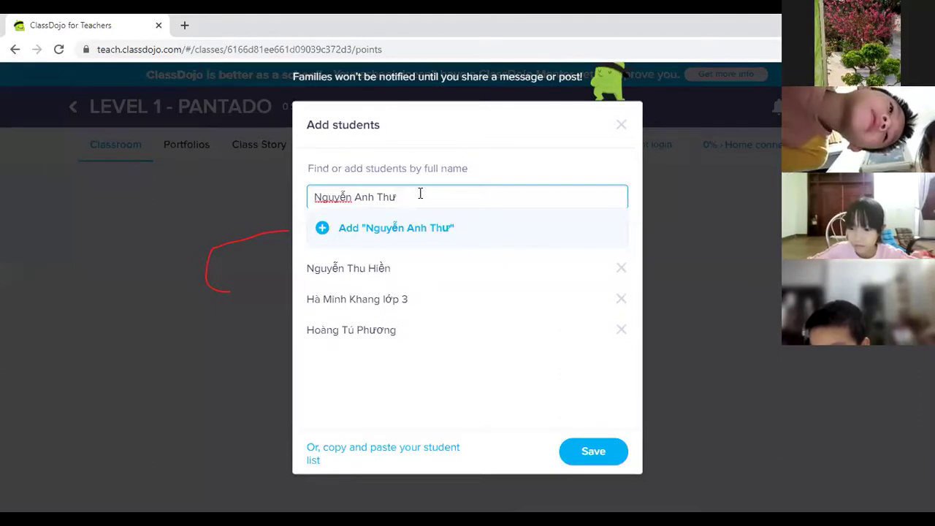
click(320, 229)
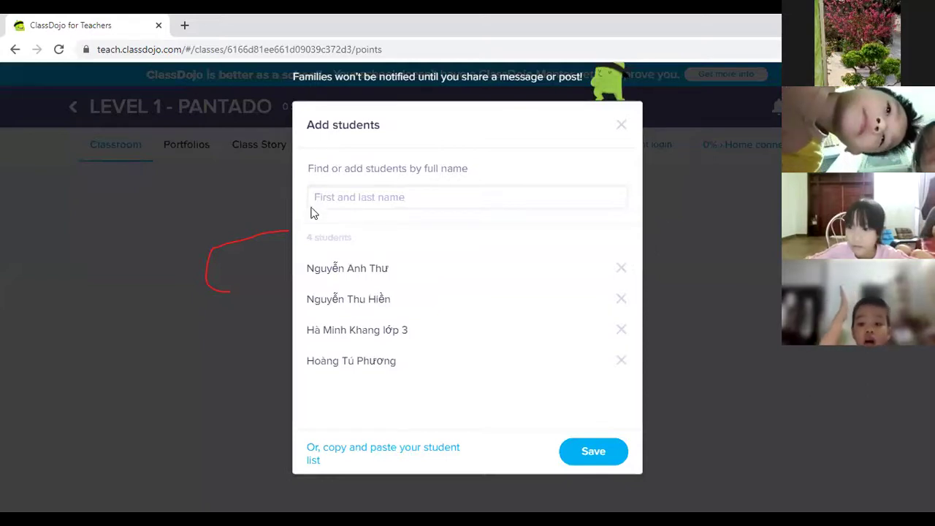
Step: Type and add four more students by full name, reaching 8 on the list
click(374, 198)
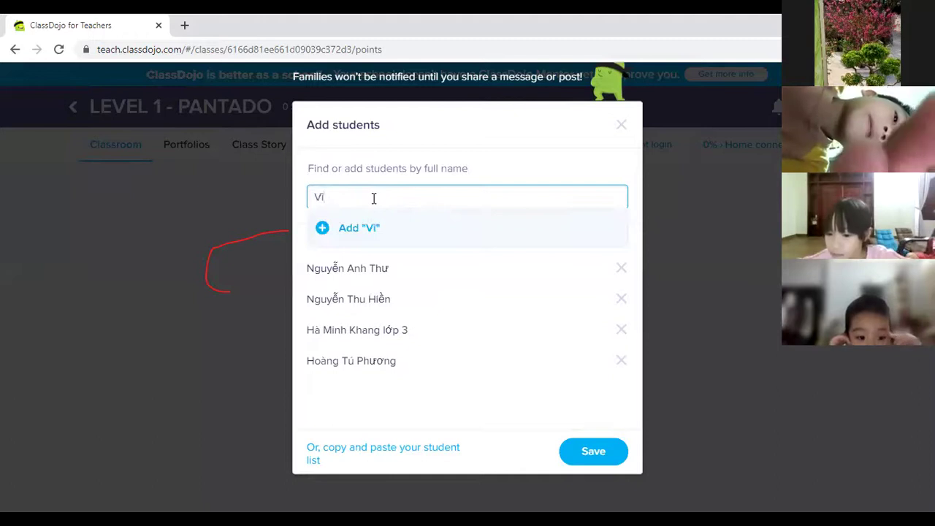
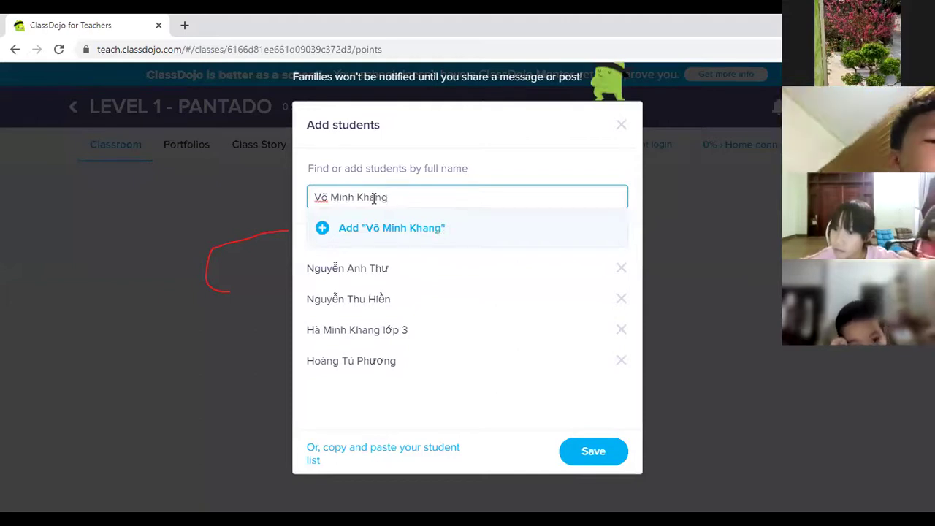
click(323, 232)
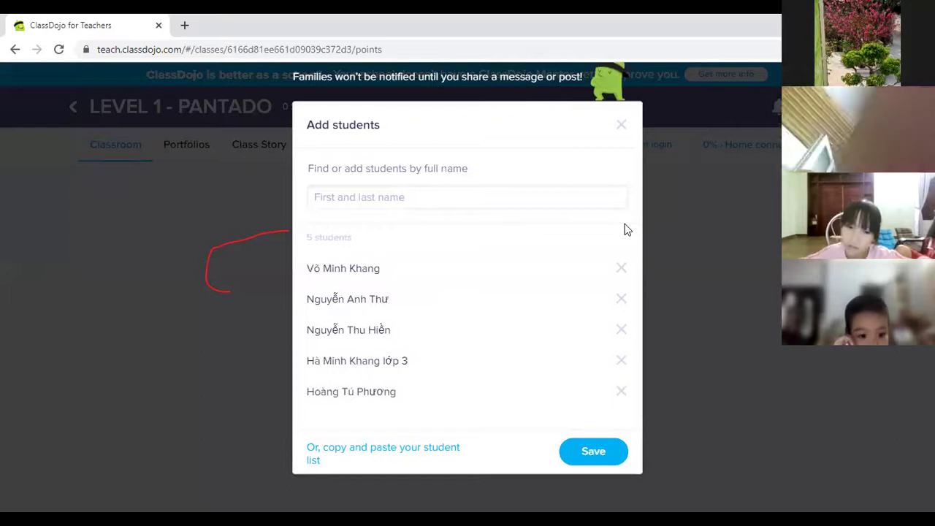
click(415, 197)
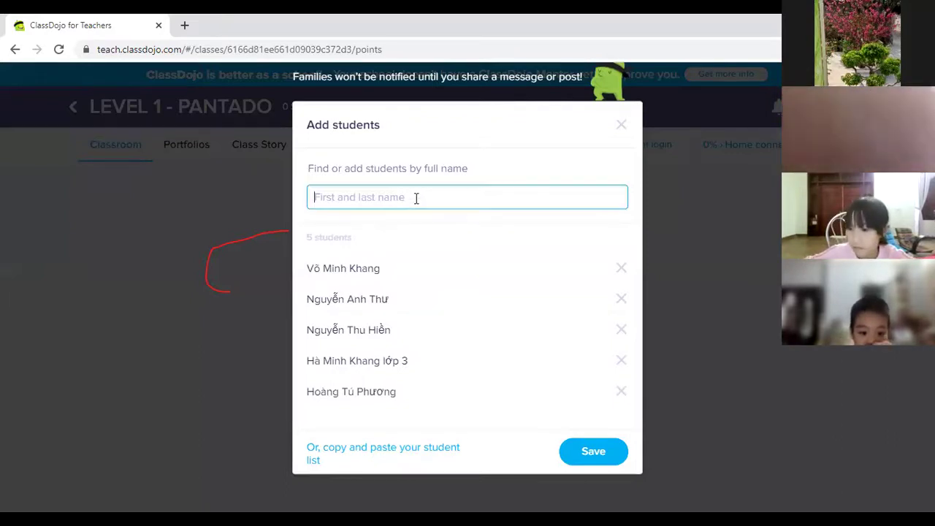
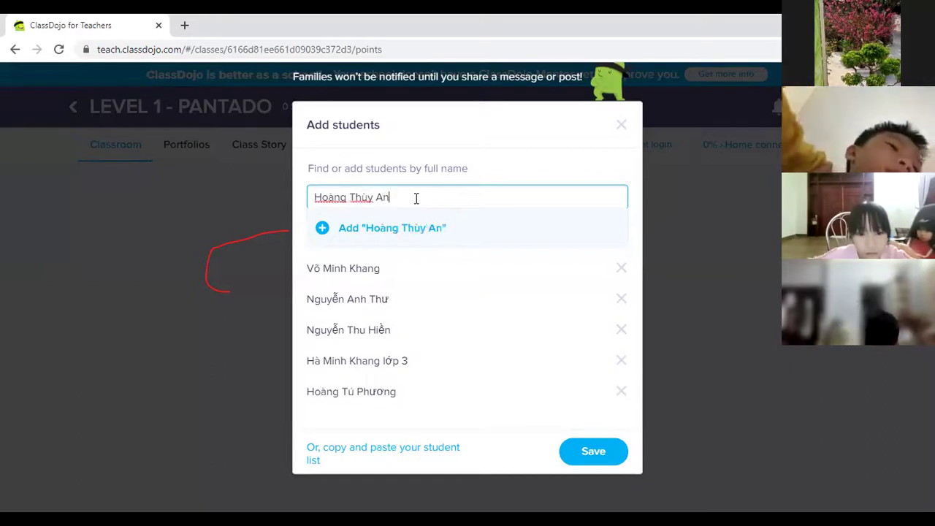
click(323, 232)
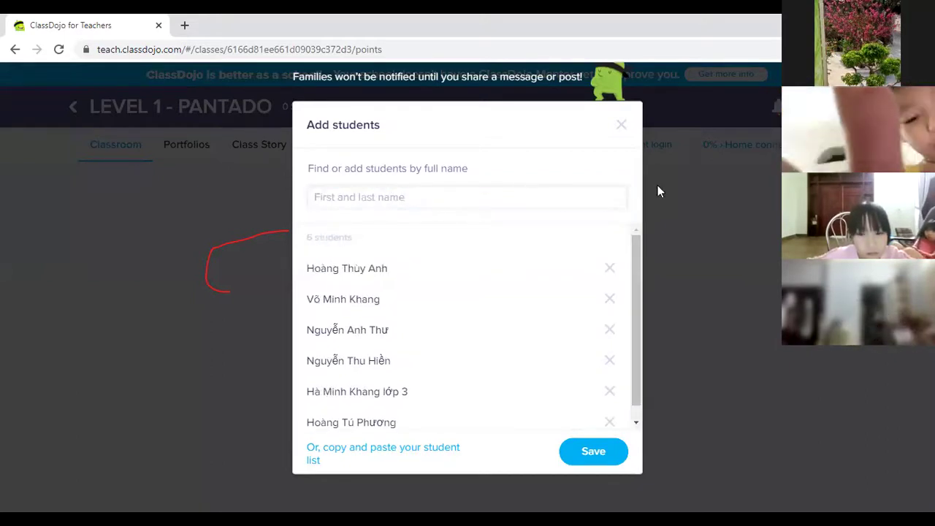
click(444, 204)
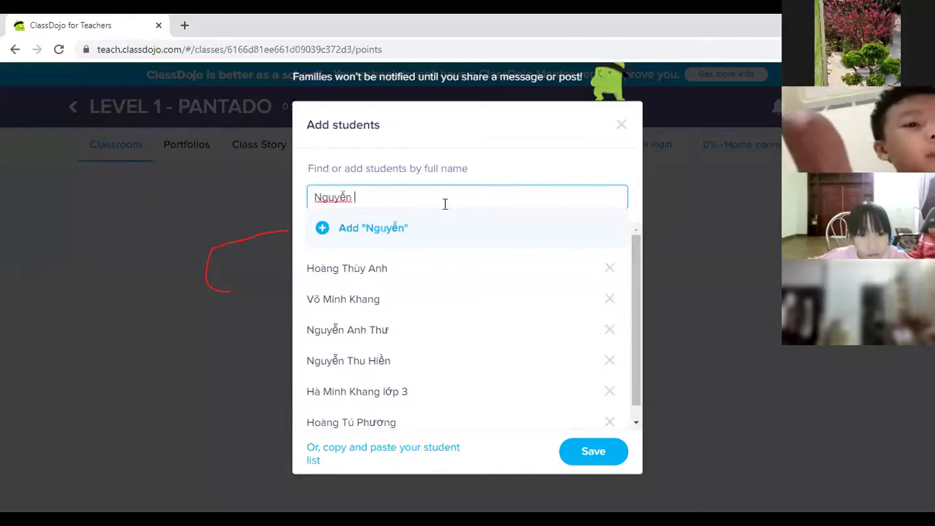
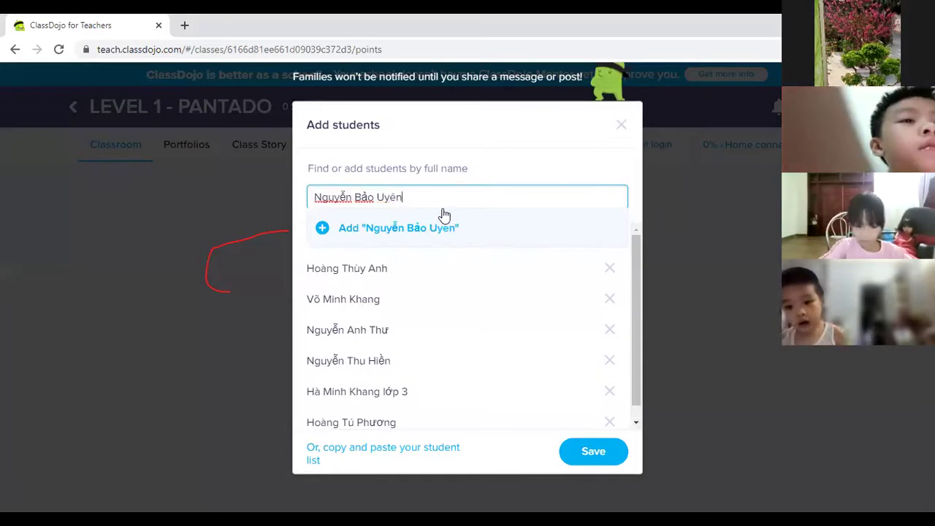
click(324, 229)
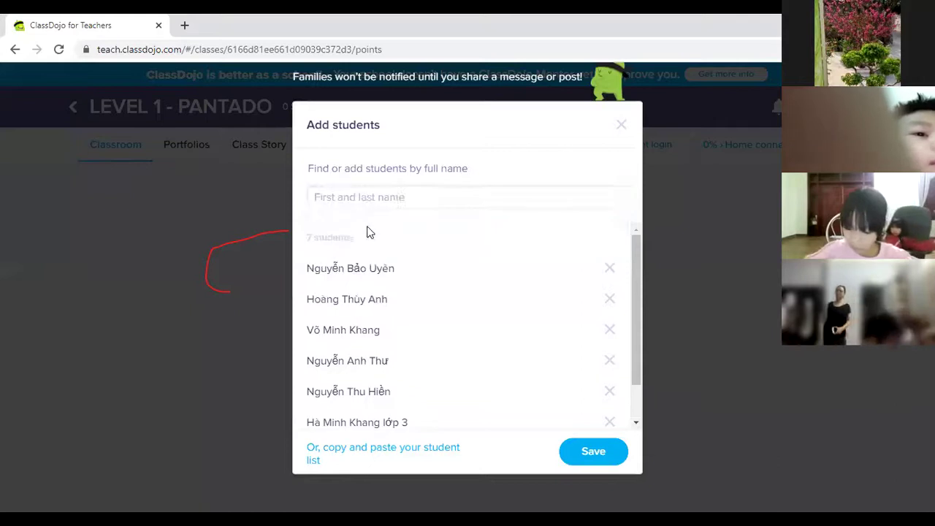
click(400, 202)
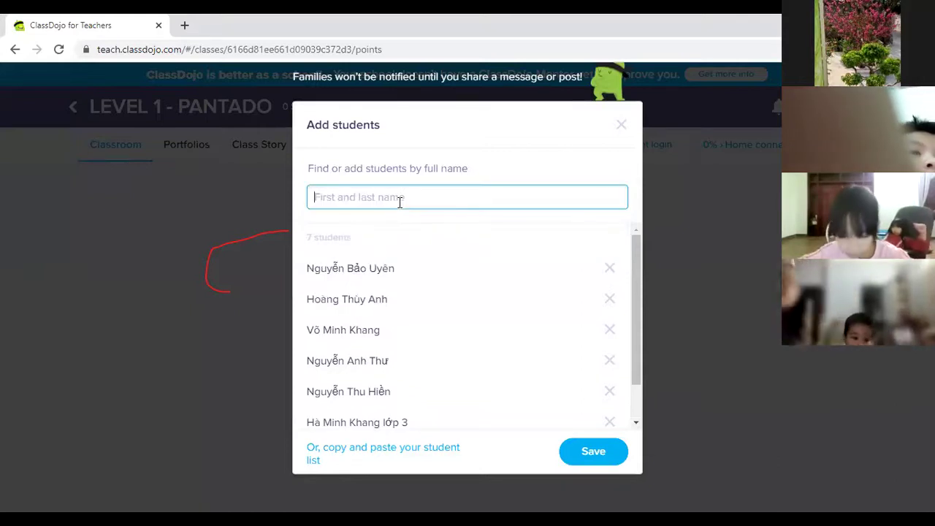
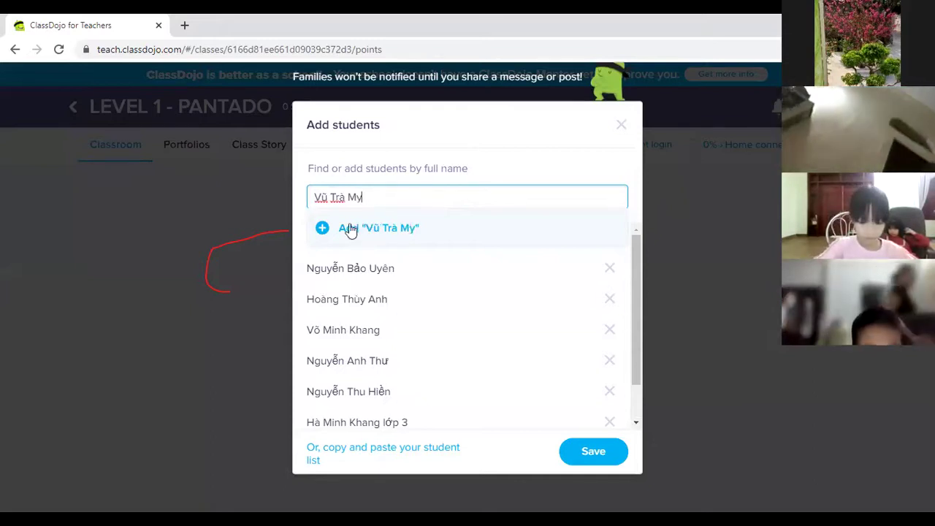
click(328, 232)
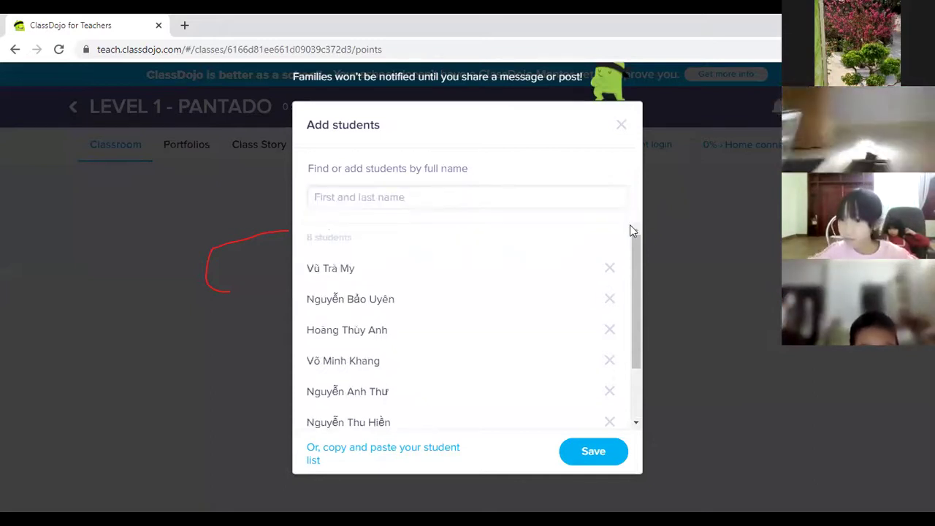
Step: Add four more students, two tagged 'lớp 2' and 'lớp 4', reaching 12
click(350, 203)
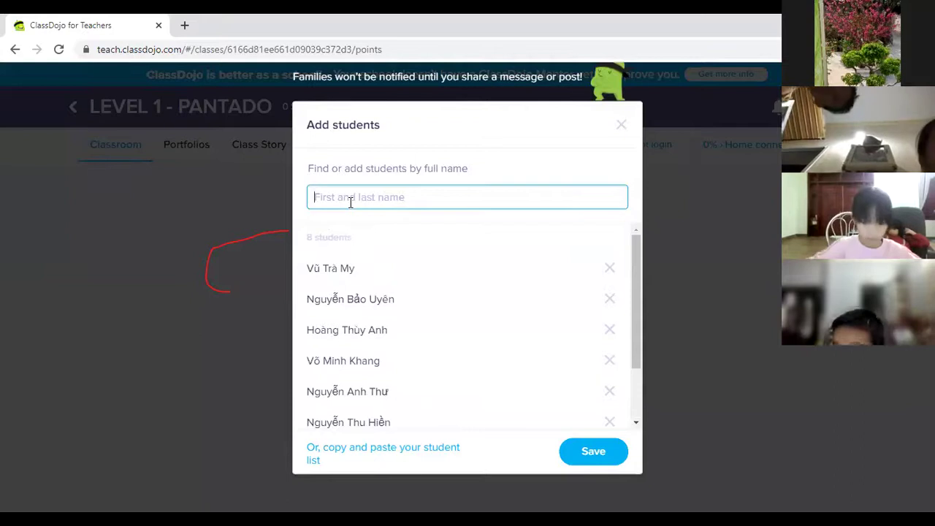
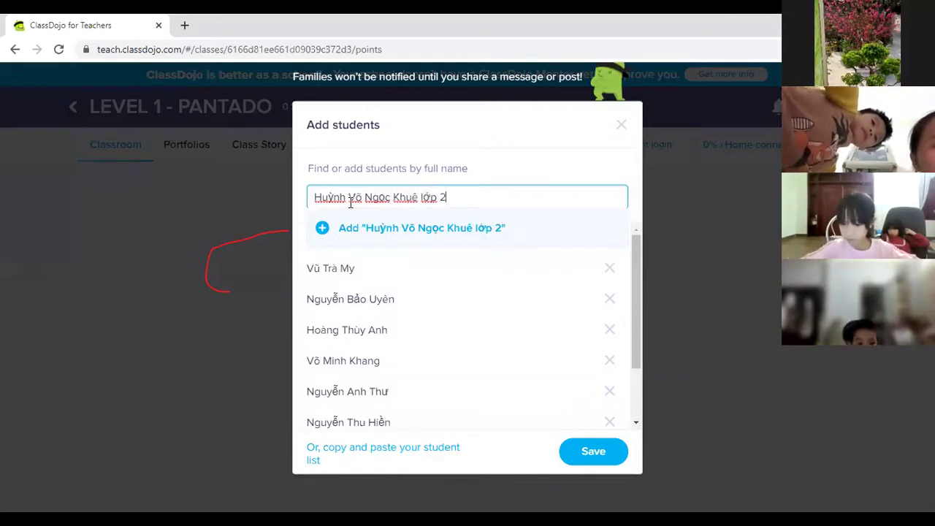
click(324, 228)
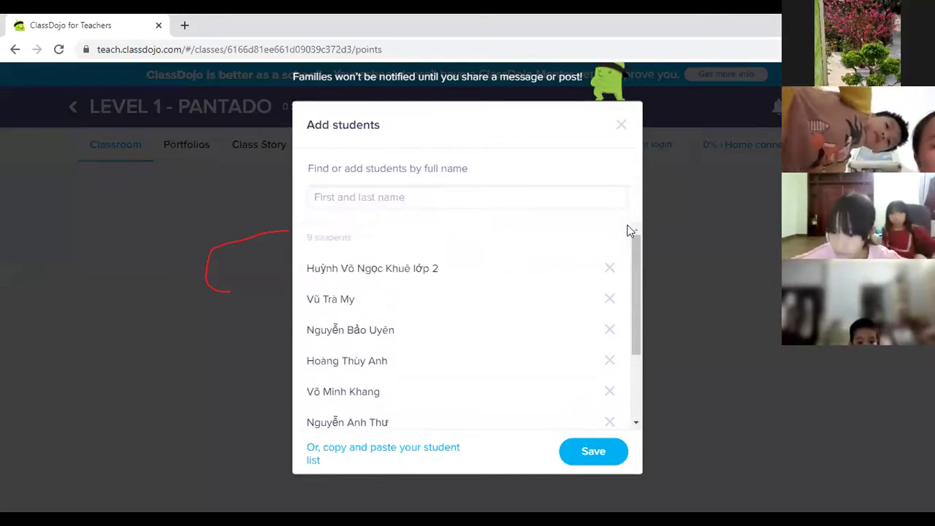
click(454, 195)
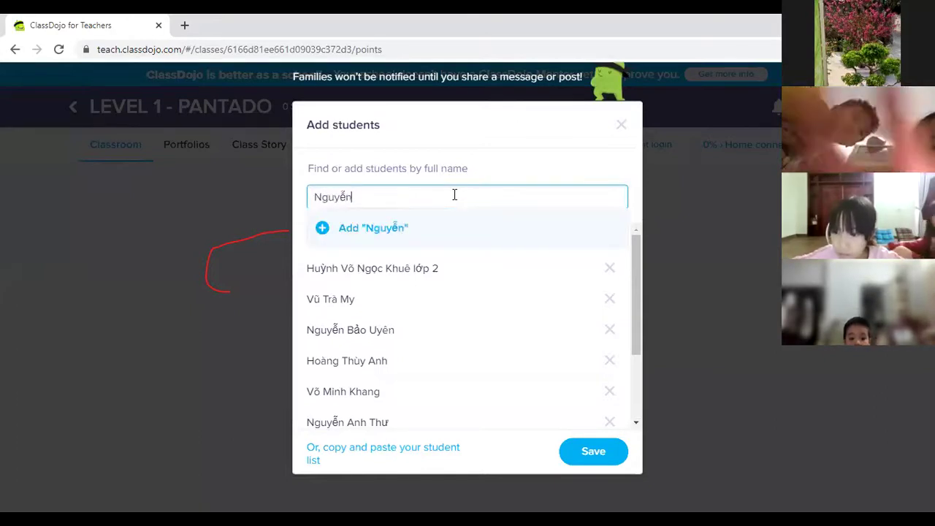
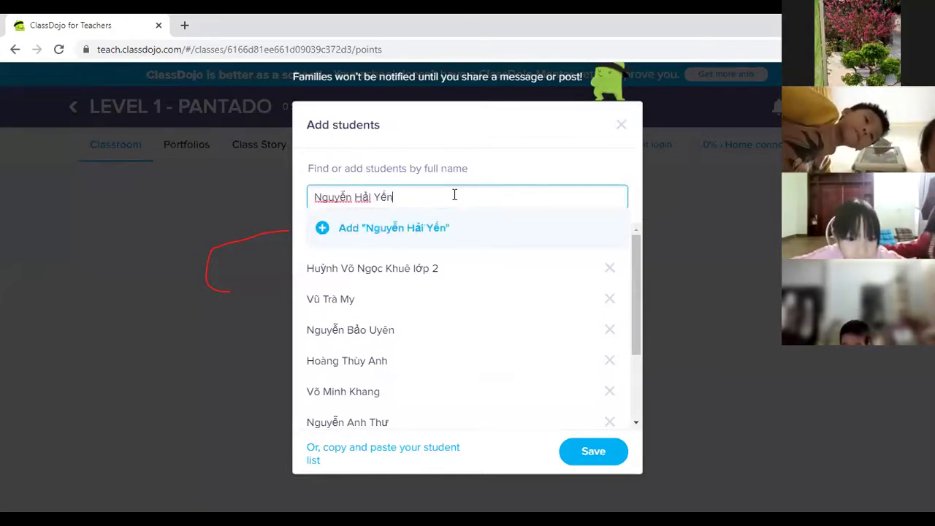
click(321, 228)
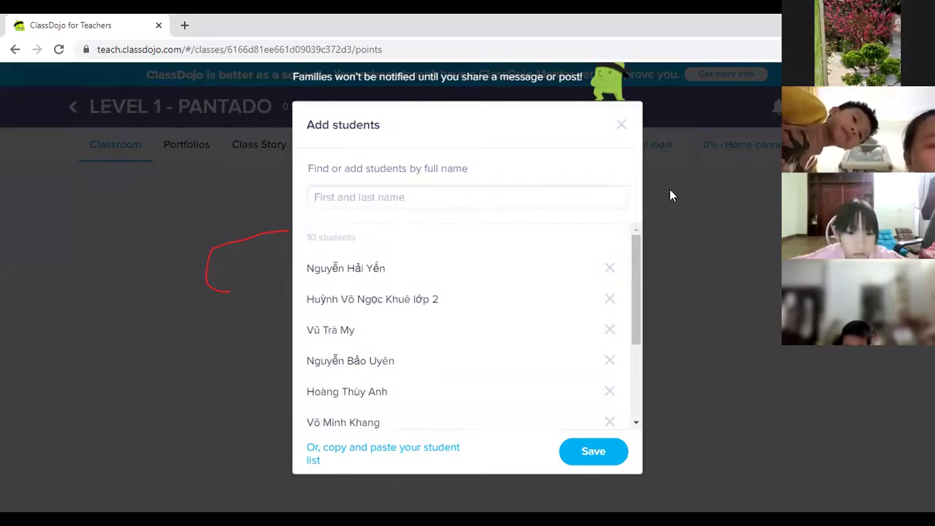
click(314, 196)
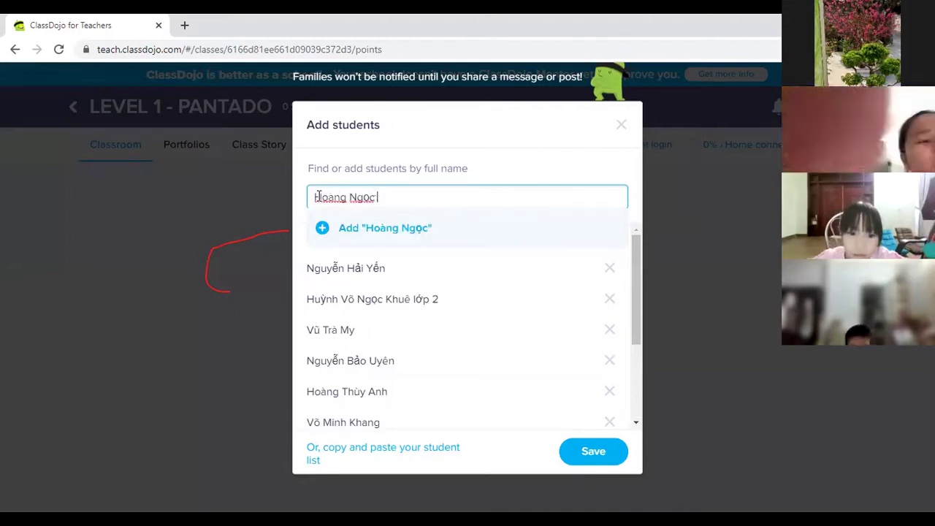
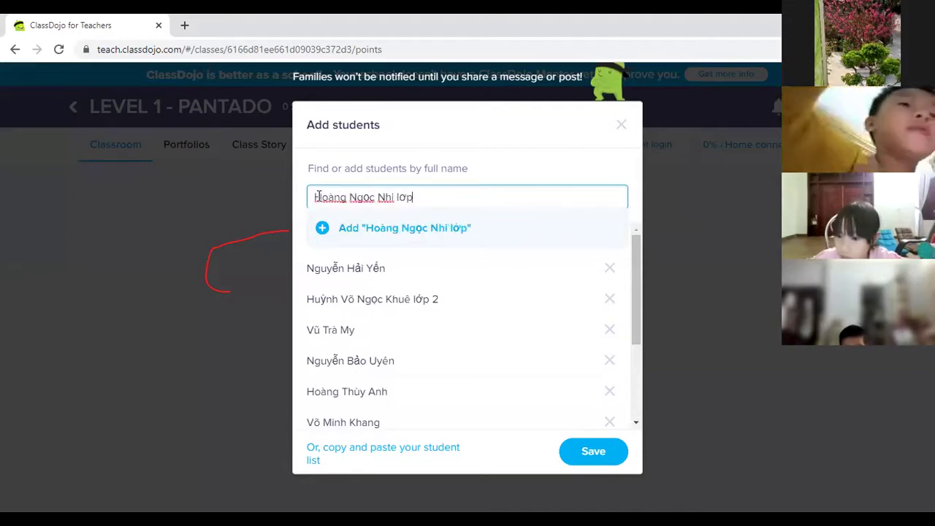
click(324, 230)
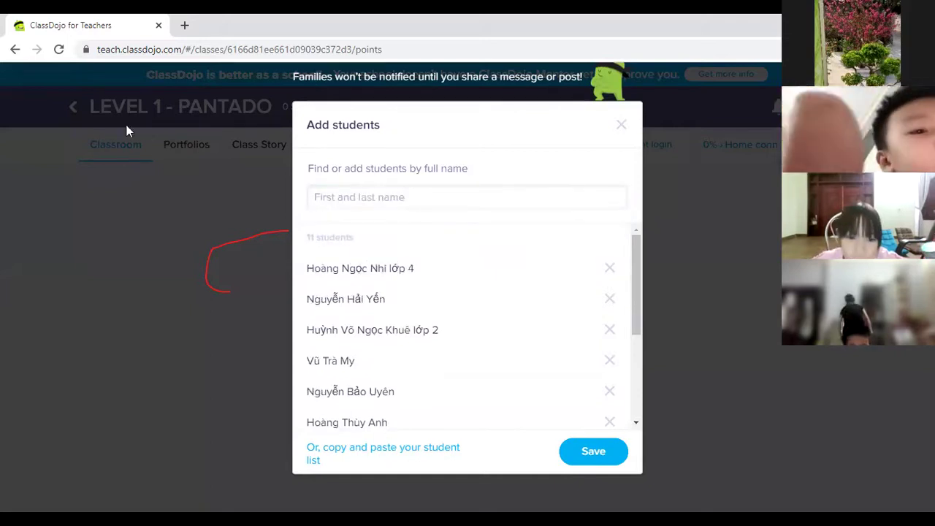
click(401, 199)
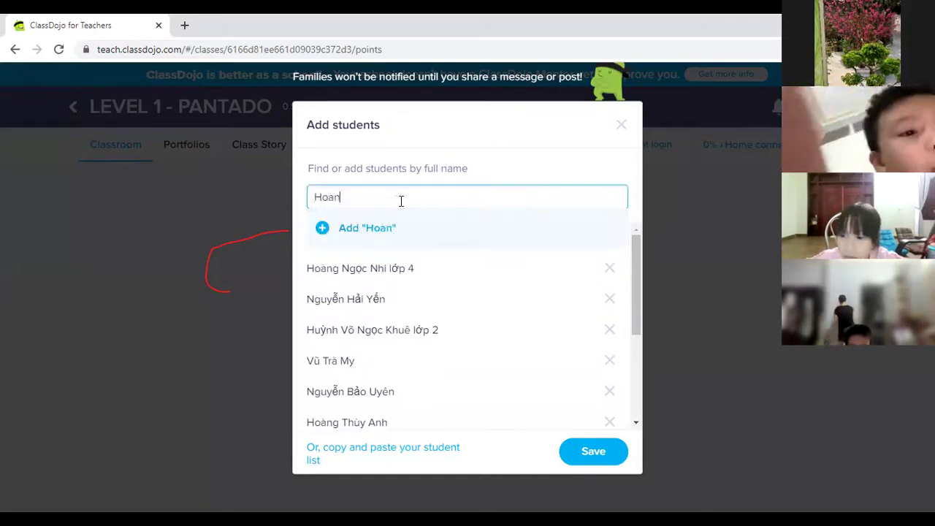
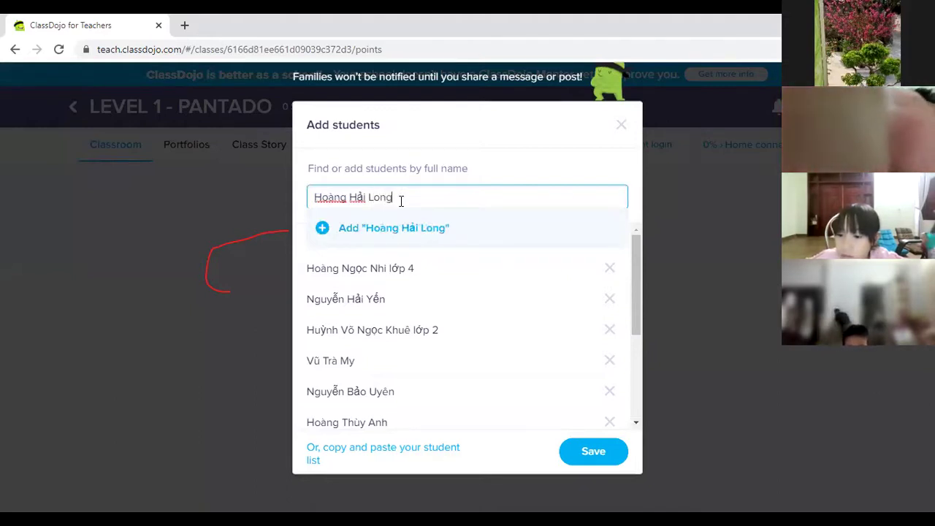
click(325, 228)
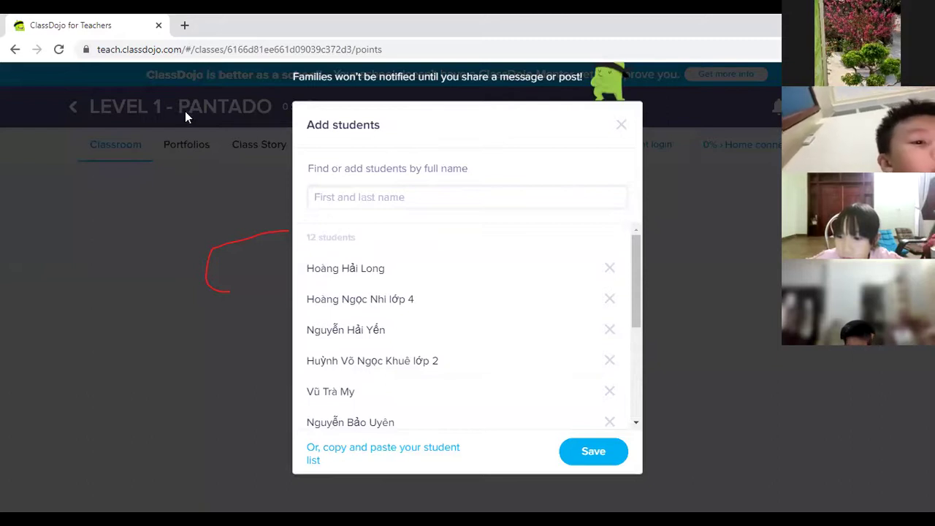
click(412, 198)
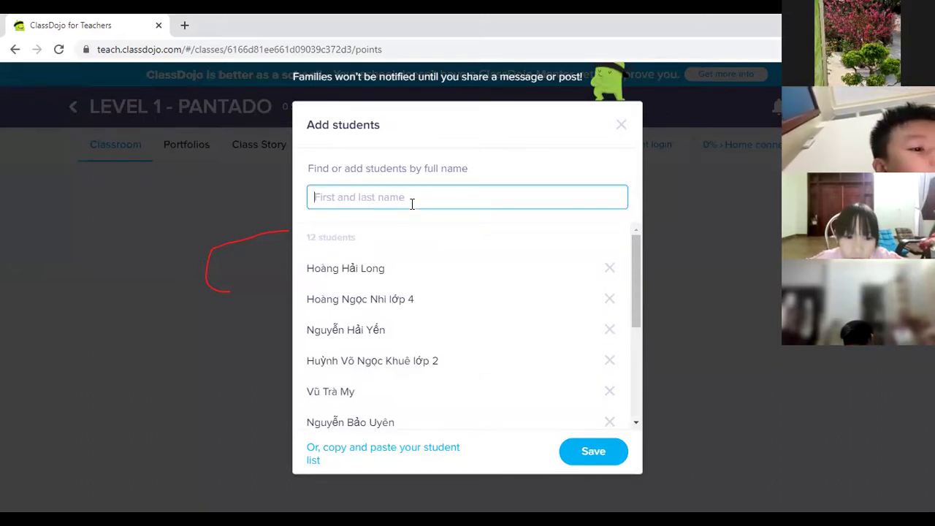
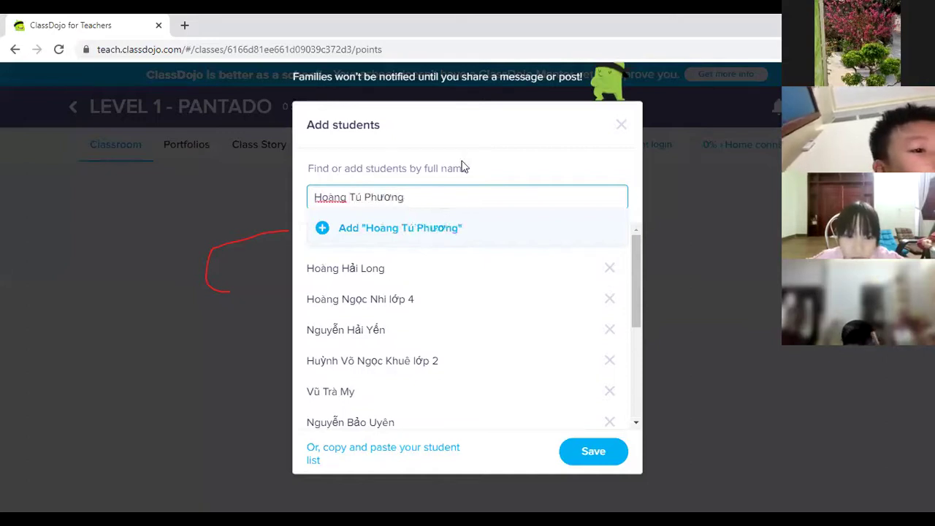
Step: Add the 13th student, appending 'lớp 3' to resolve the duplicate-name warning
click(318, 233)
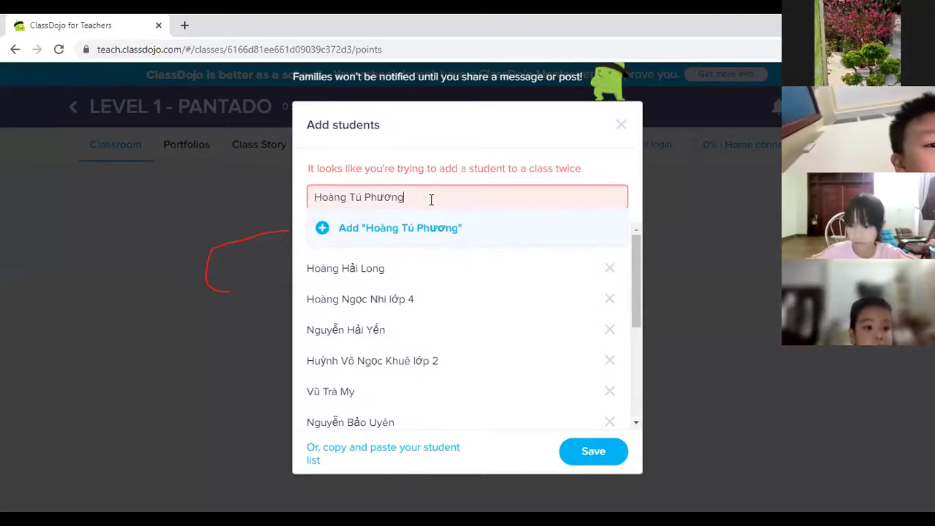
text(lớp)
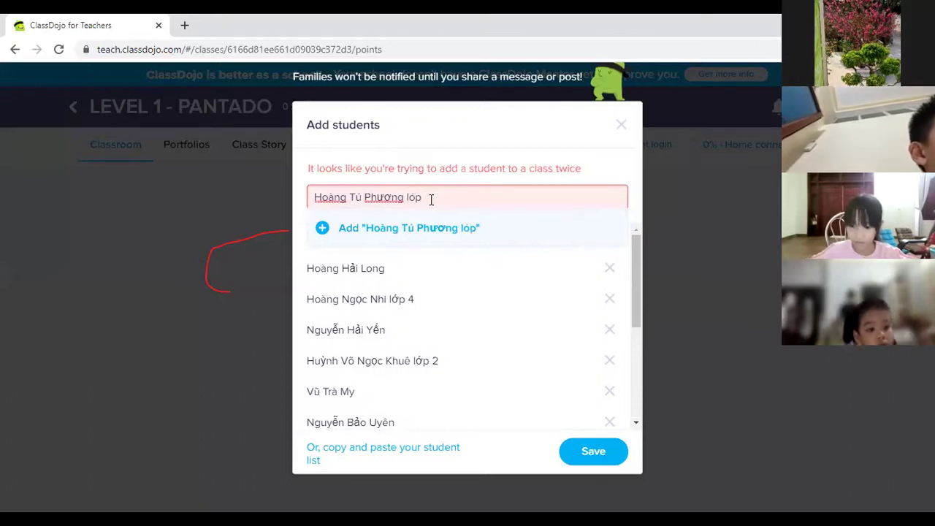
text( 3)
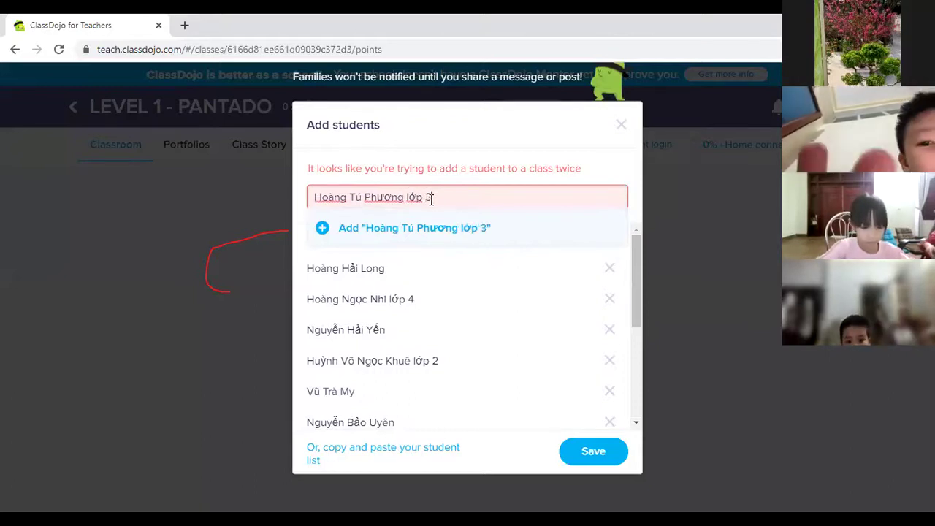
click(322, 230)
click(369, 205)
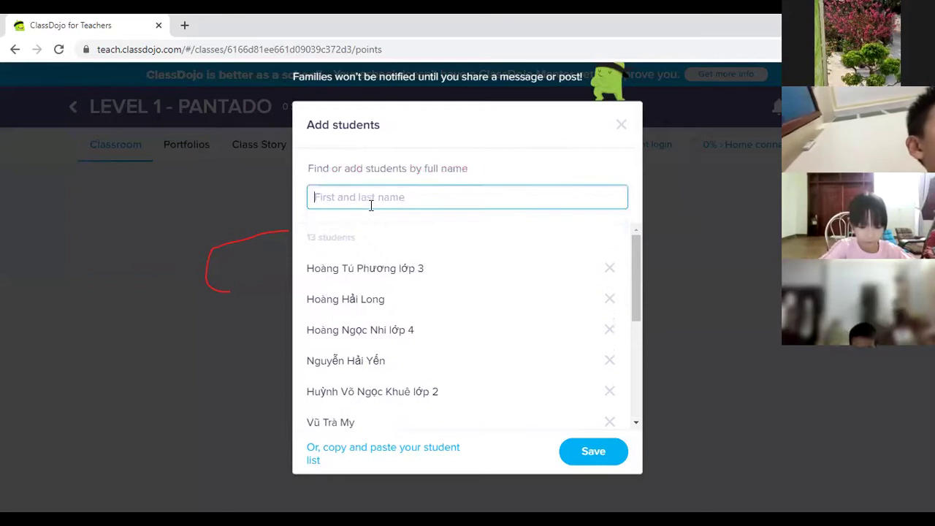
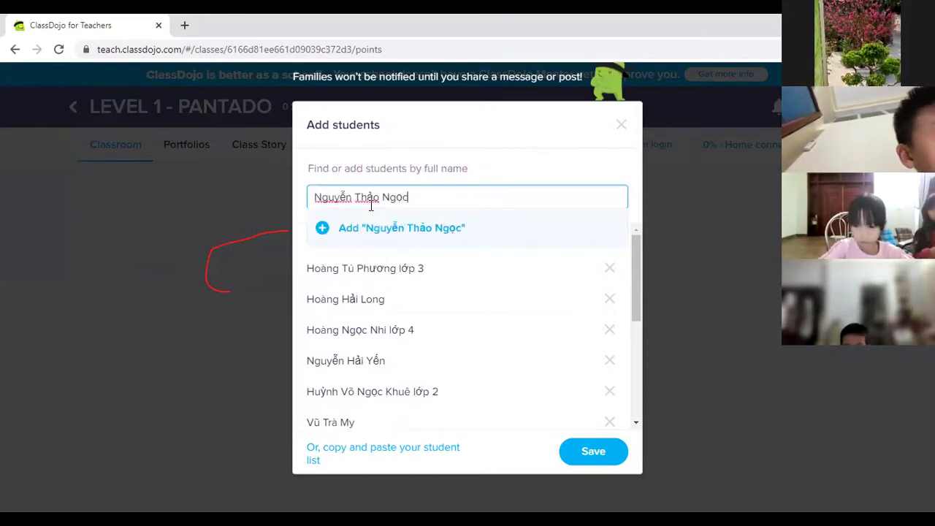
Step: Type and add two more students by full name, reaching 15
click(321, 229)
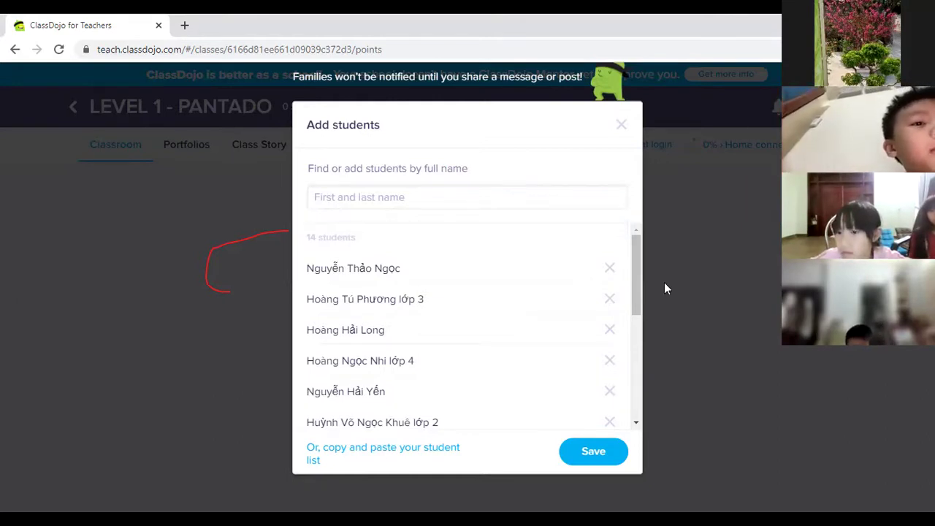
click(366, 199)
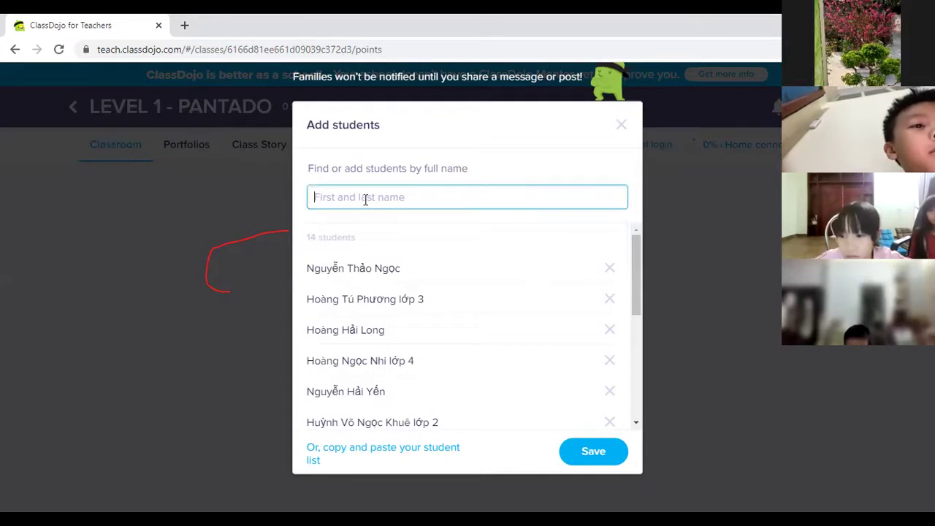
text(d)
key(BackSpace)
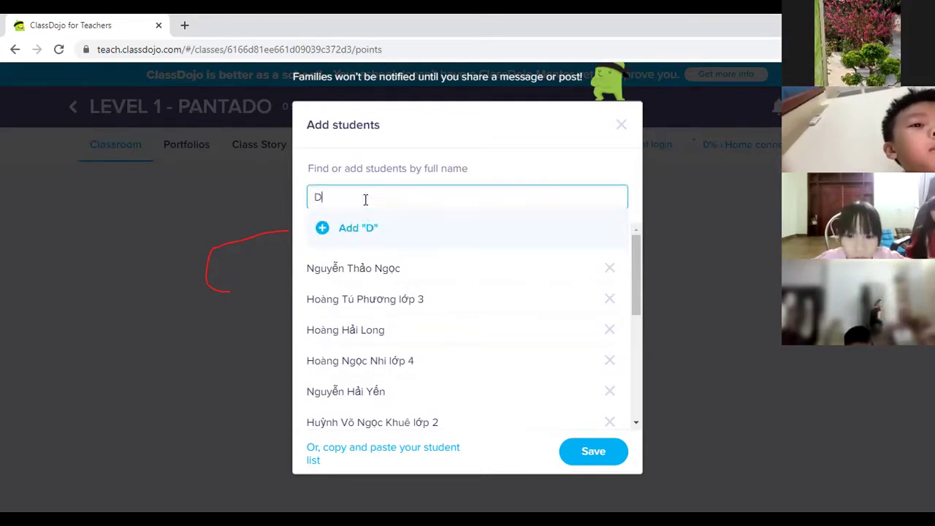
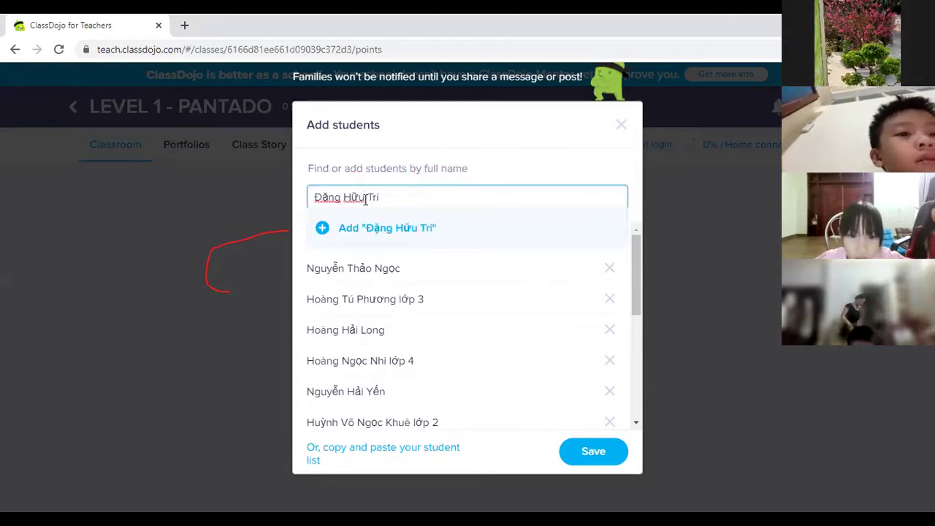
click(320, 233)
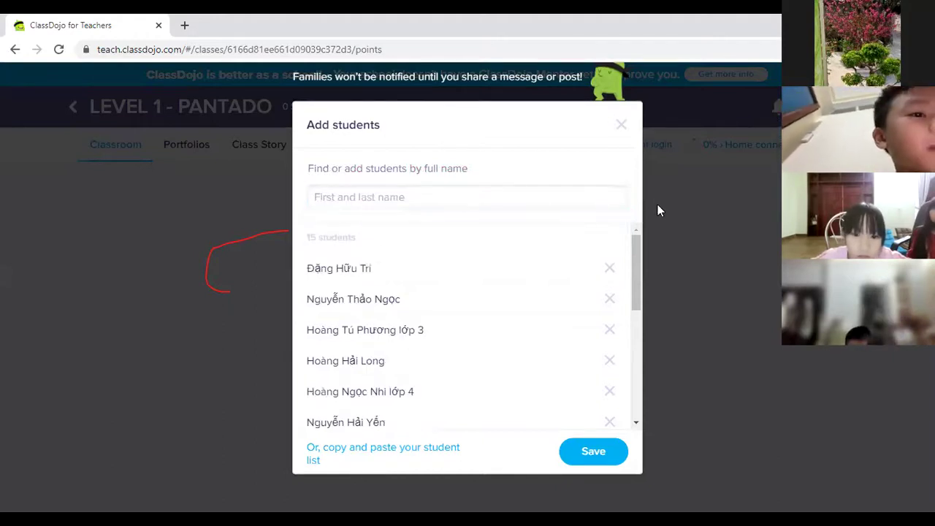
Step: Type and add two further students, bringing the list to 17
click(418, 202)
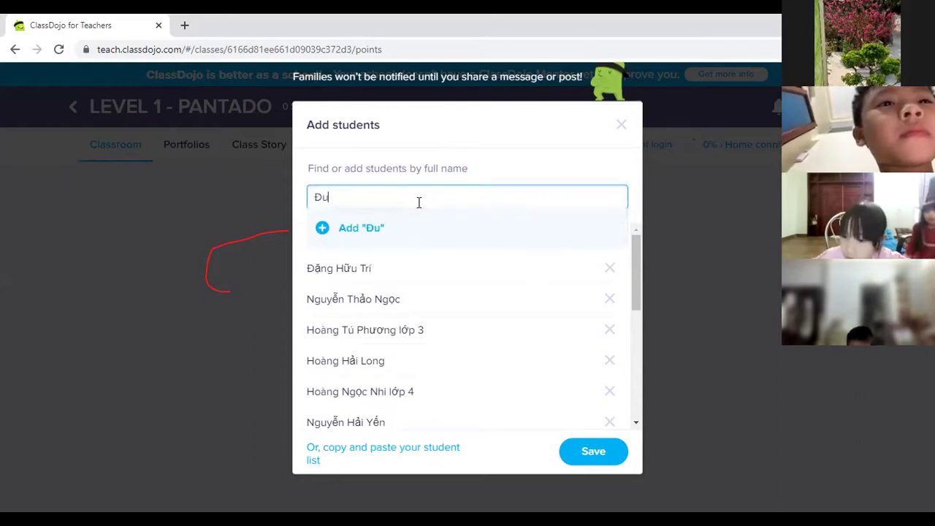
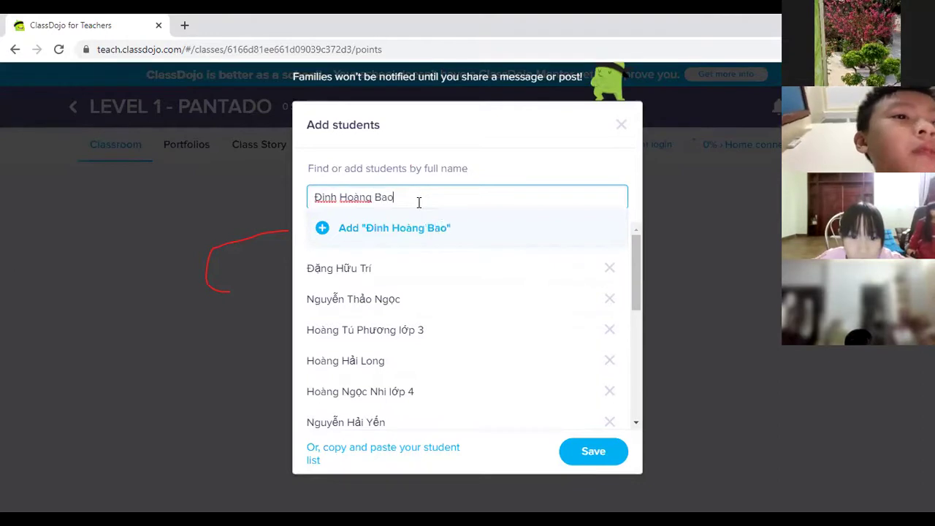
click(322, 227)
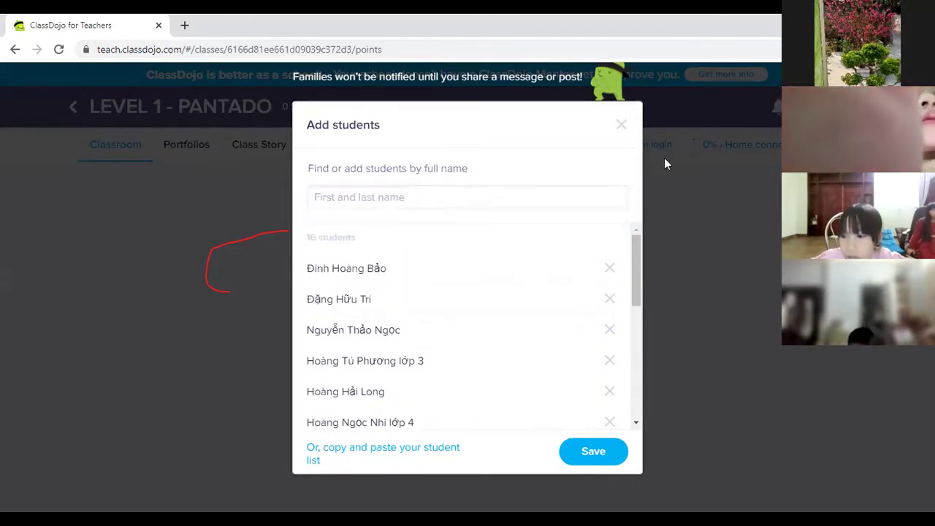
click(418, 202)
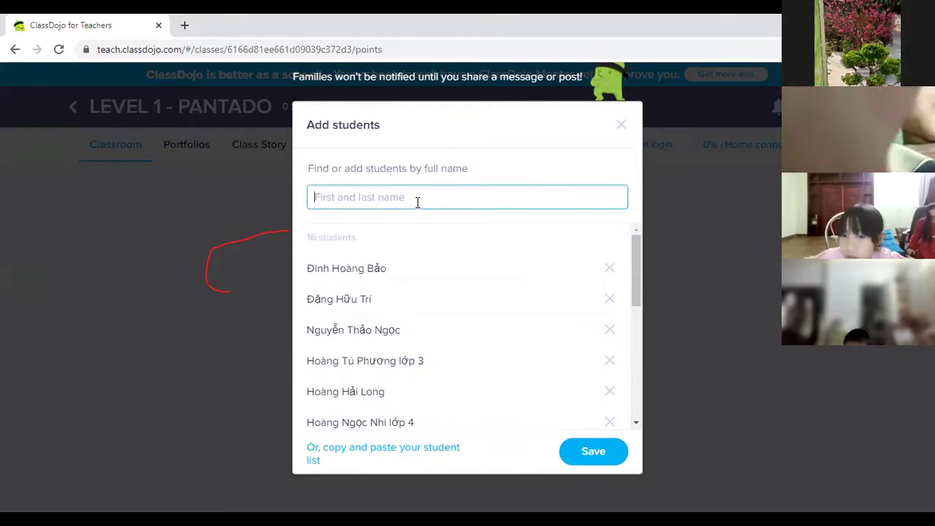
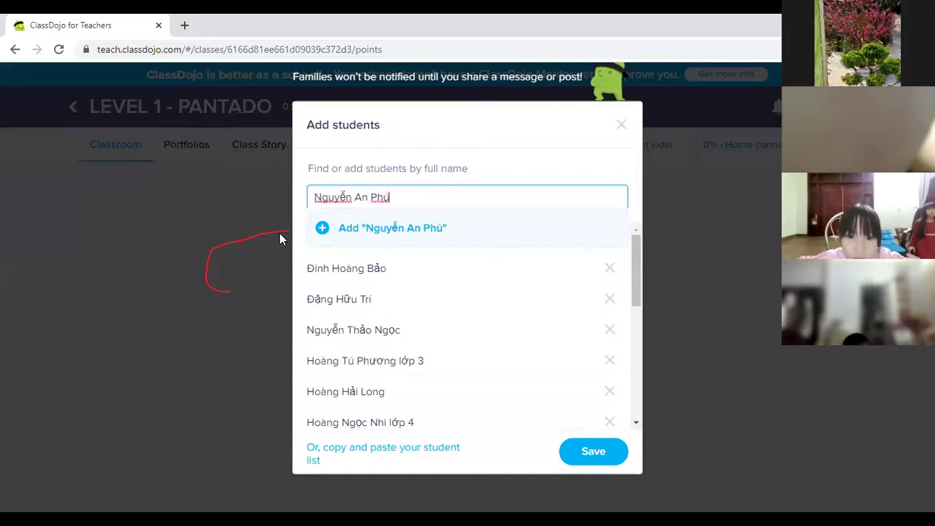
click(324, 236)
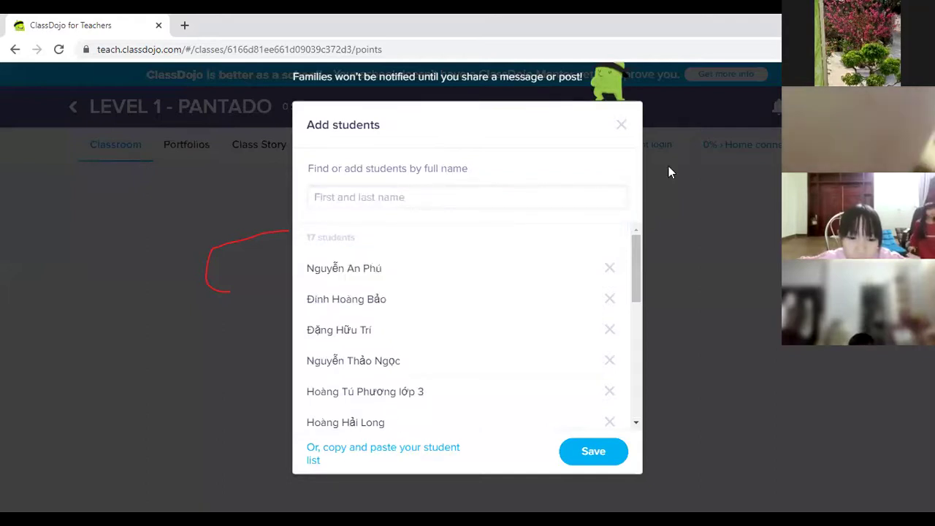
Step: Add three more students, typing two names and pasting one with its missing first letter restored
click(422, 201)
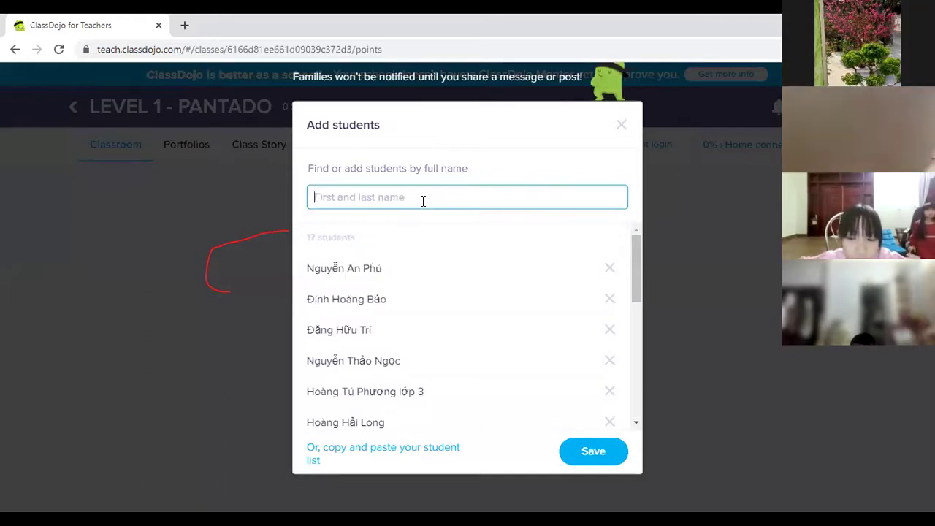
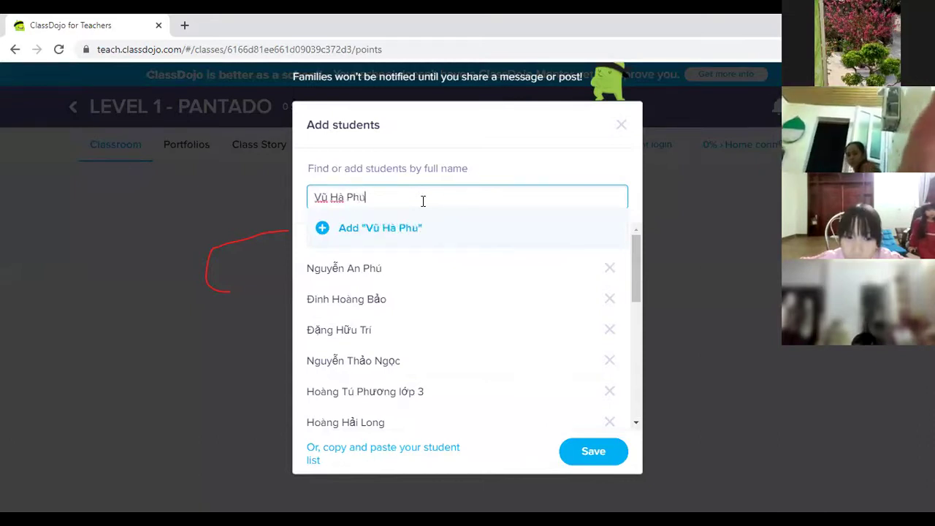
click(321, 228)
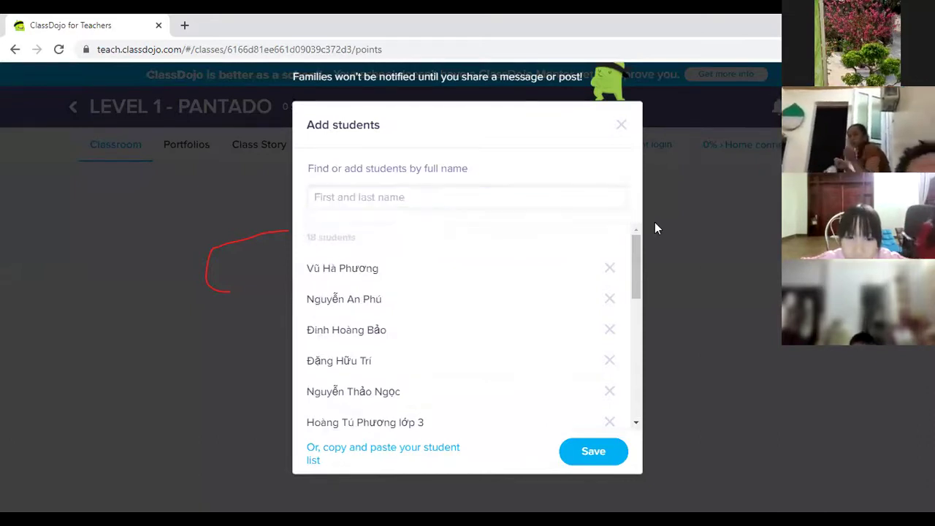
click(327, 198)
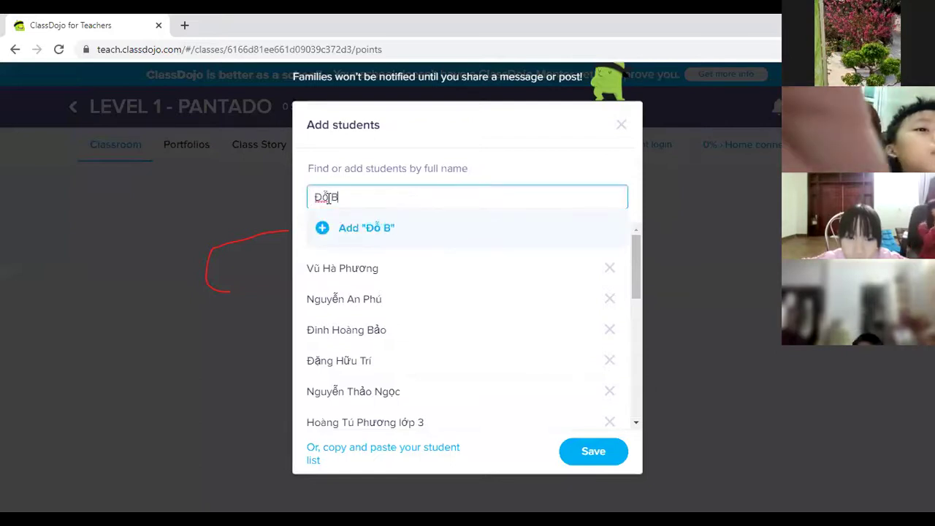
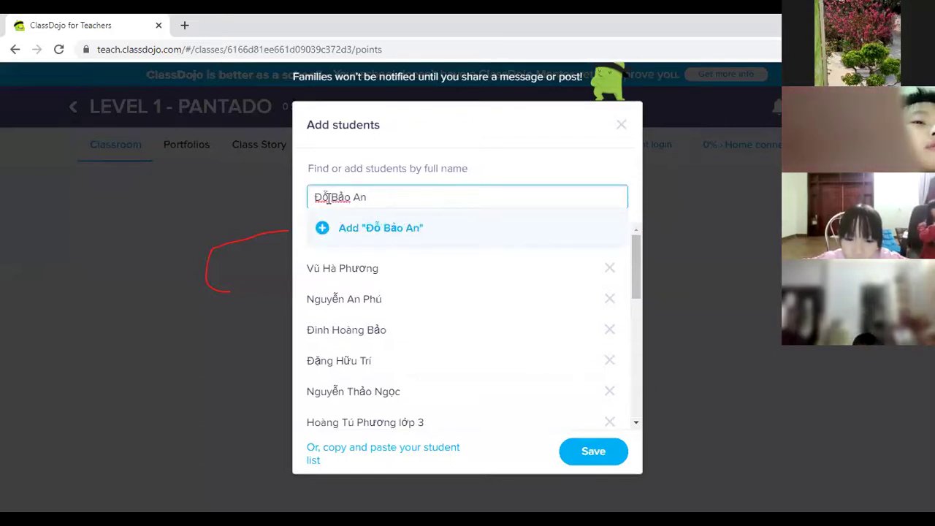
click(323, 226)
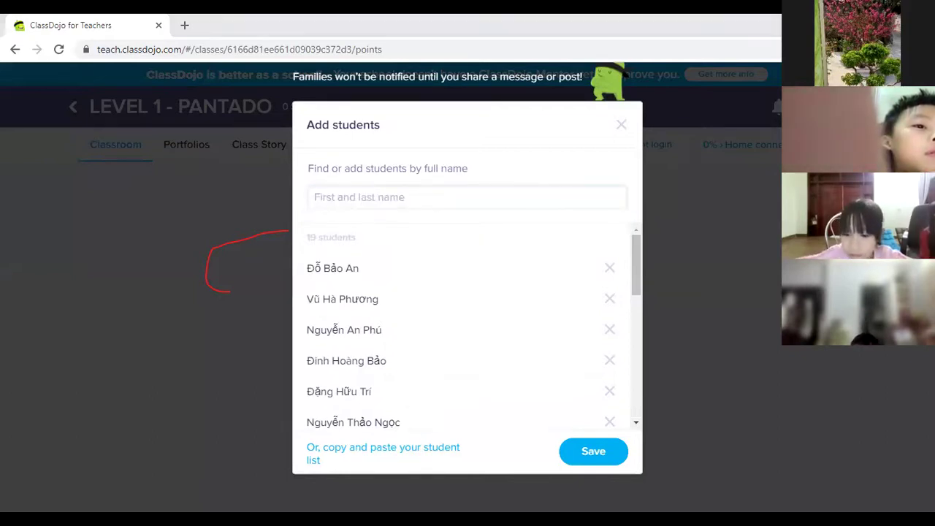
click(443, 198)
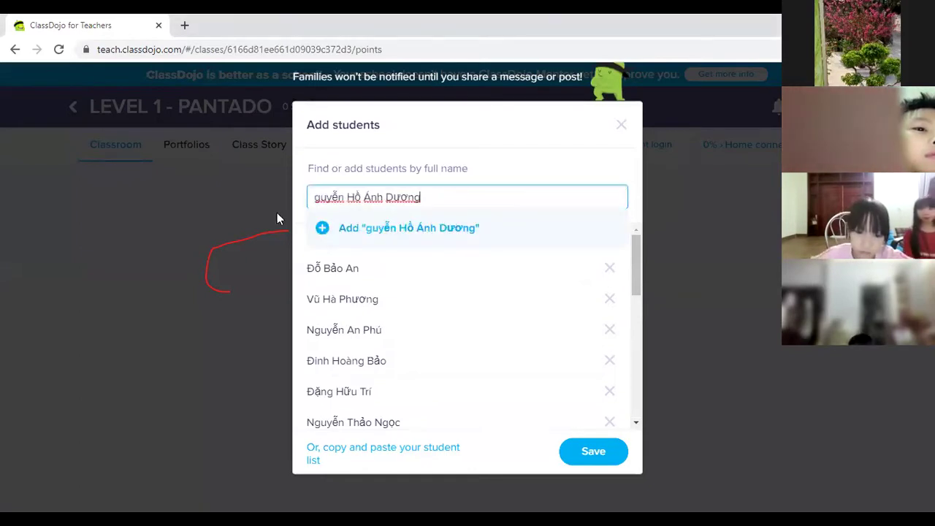
click(314, 197)
text(N)
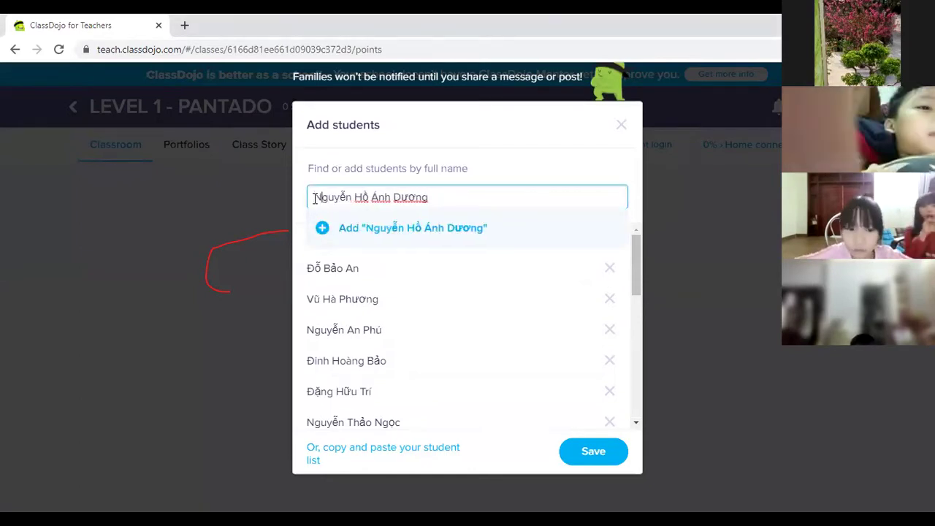
click(322, 228)
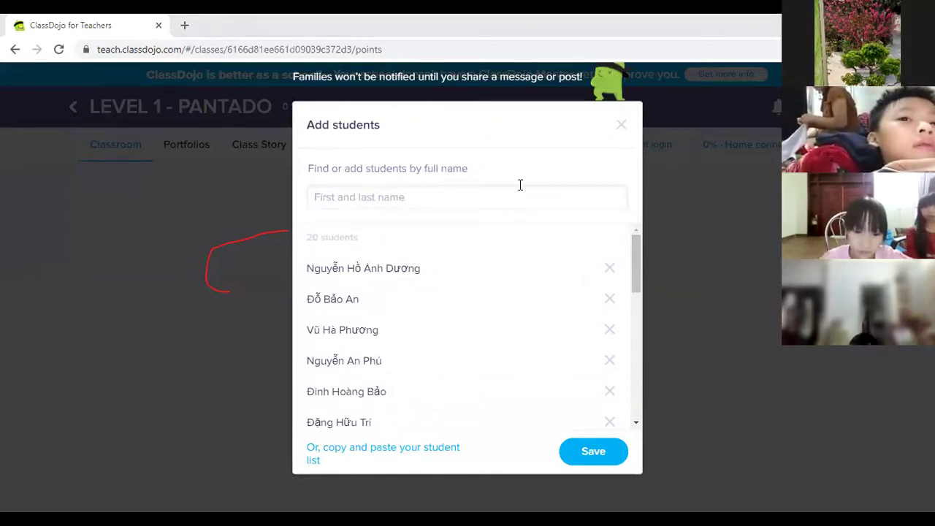
Step: Paste and add four more students' full names, bringing the roster to 24
click(349, 196)
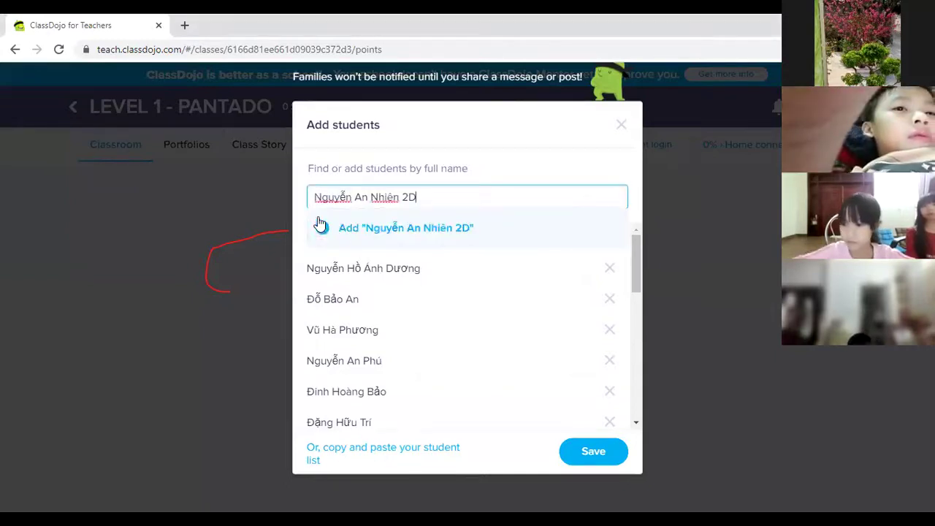
click(328, 230)
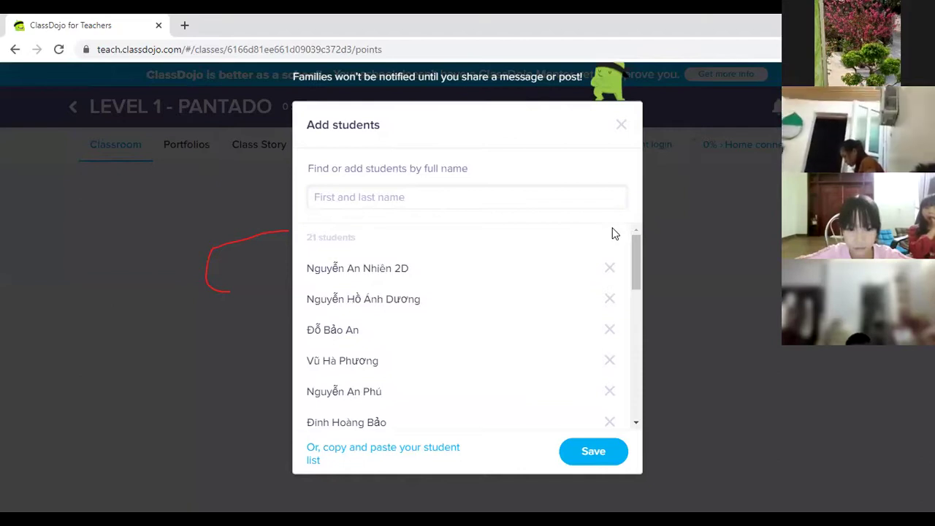
click(343, 199)
click(325, 227)
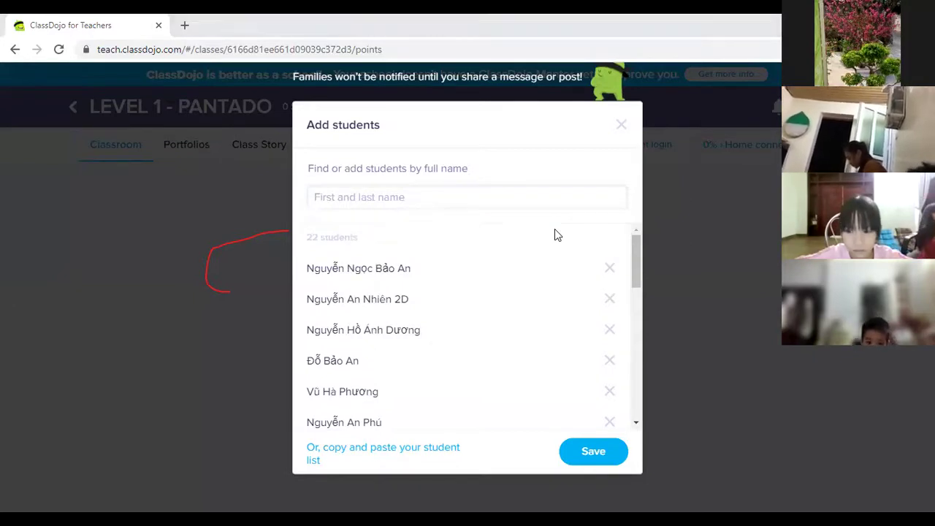
click(386, 204)
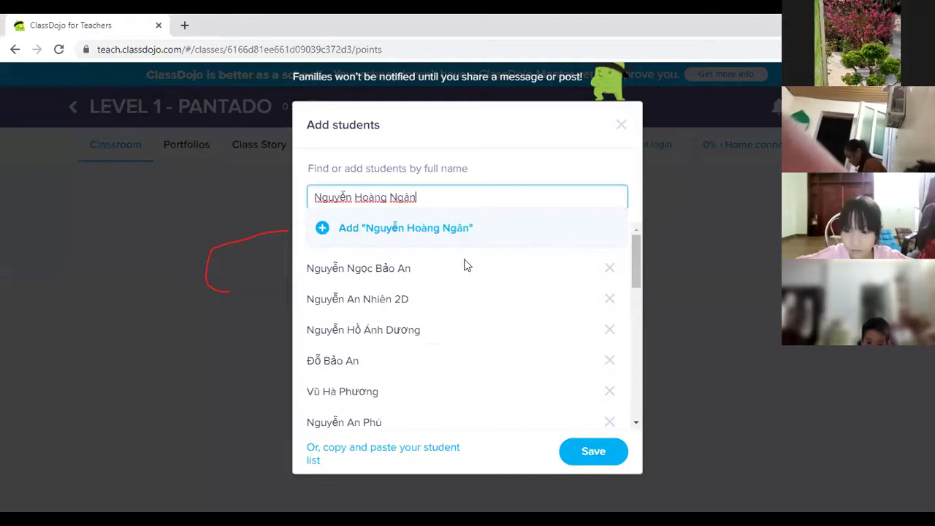
click(319, 233)
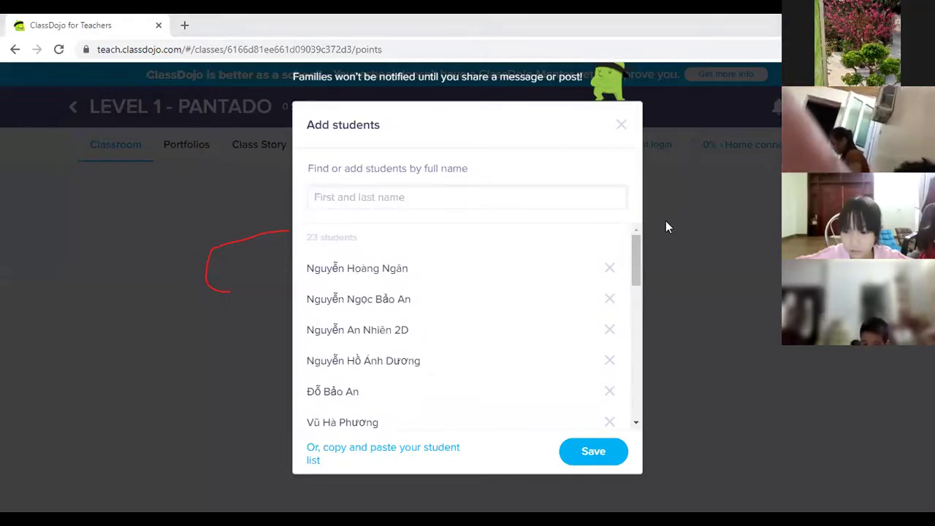
click(365, 200)
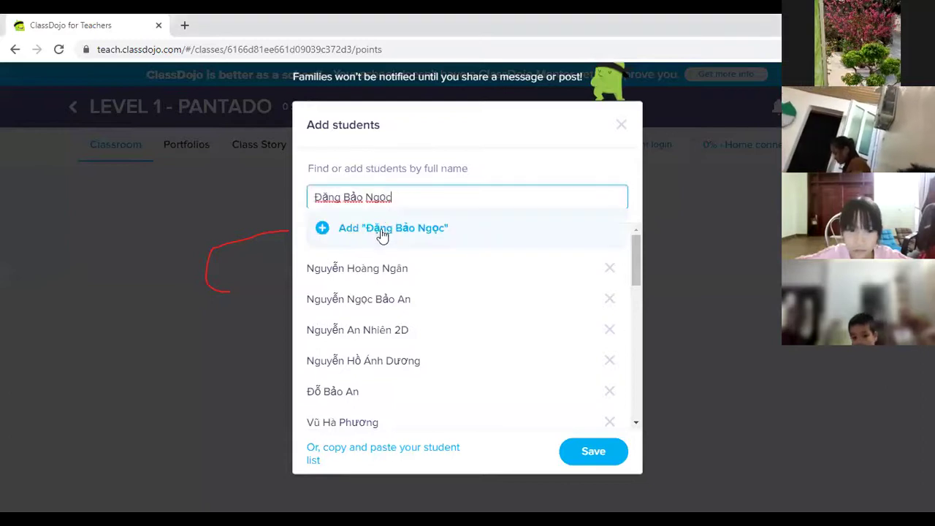
click(317, 227)
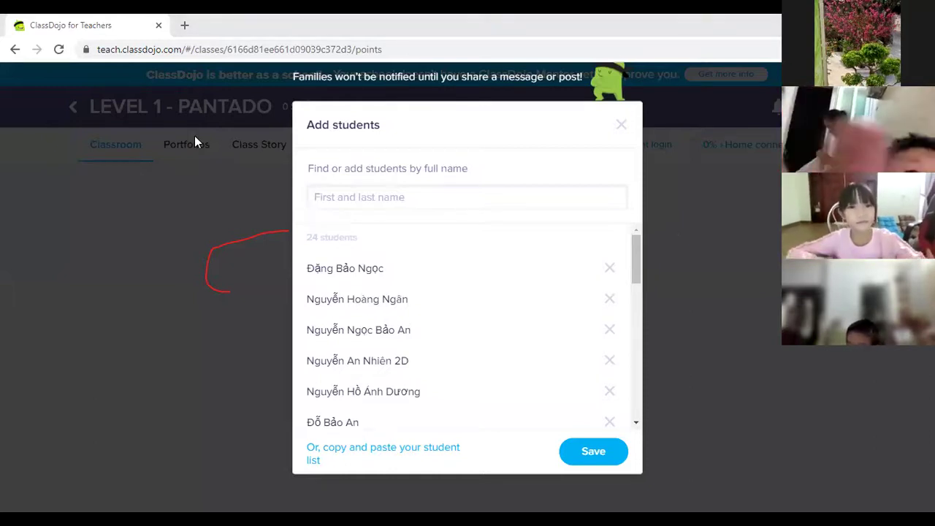
Step: Paste and add four more students, reaching 28 on the roster
click(344, 200)
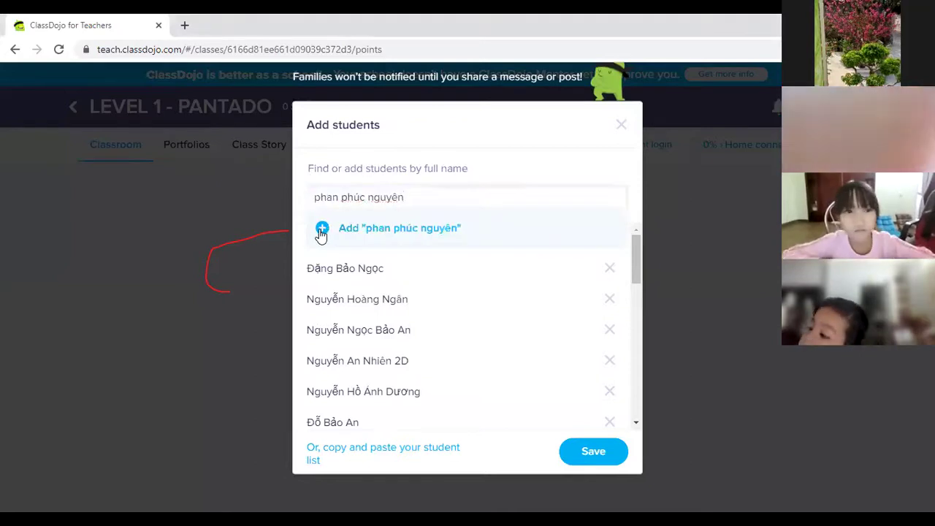
click(322, 231)
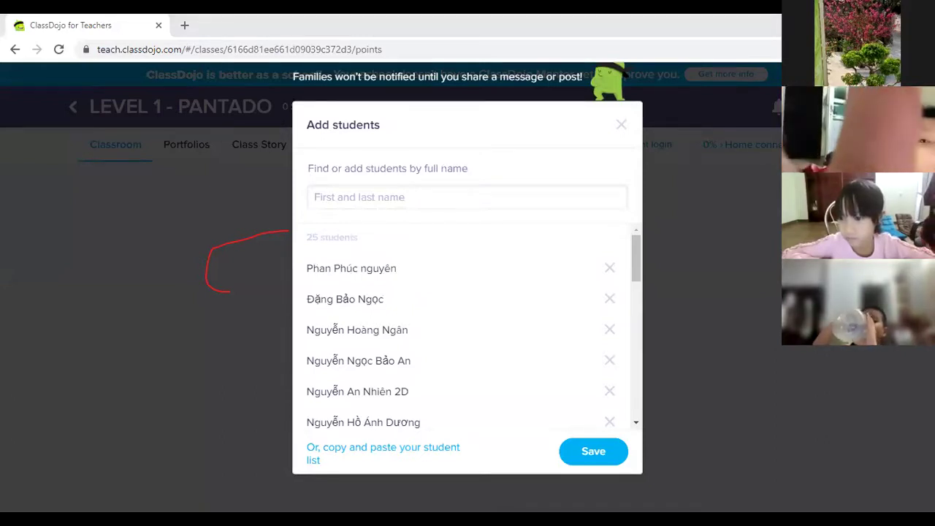
click(342, 190)
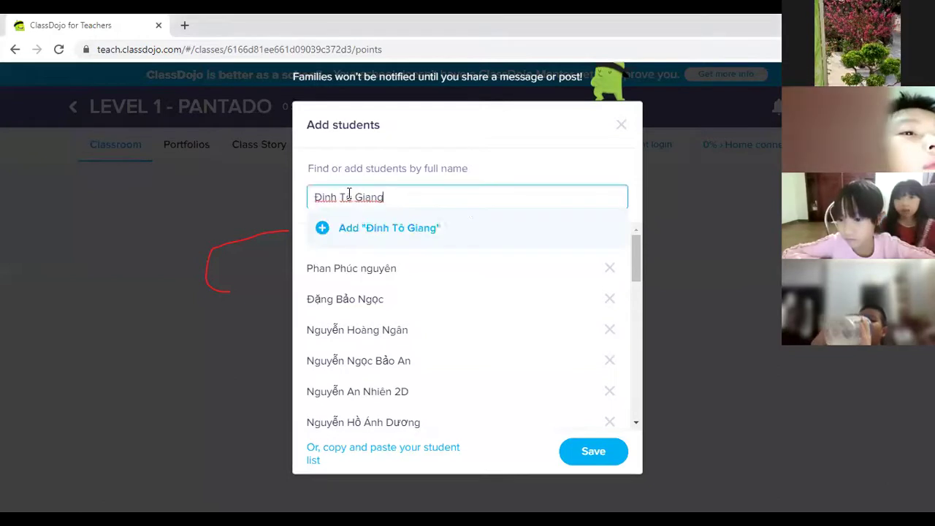
click(324, 229)
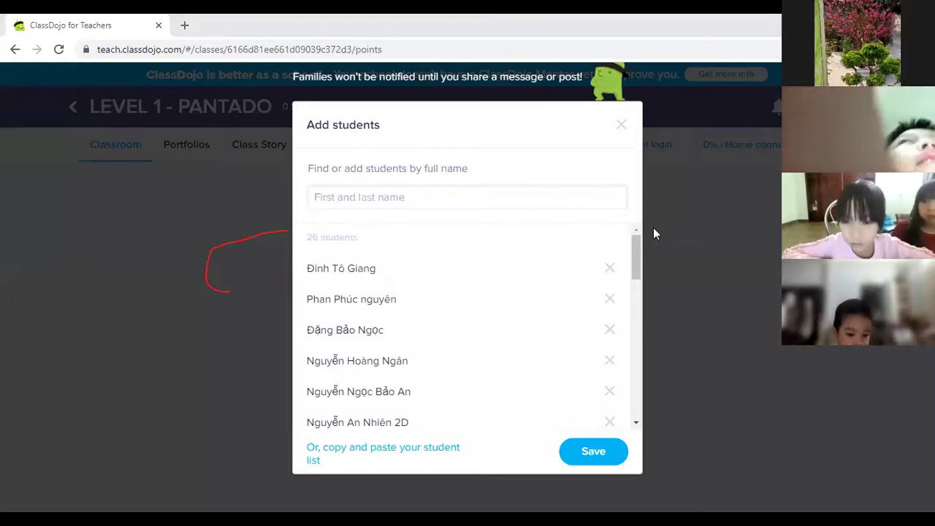
click(325, 228)
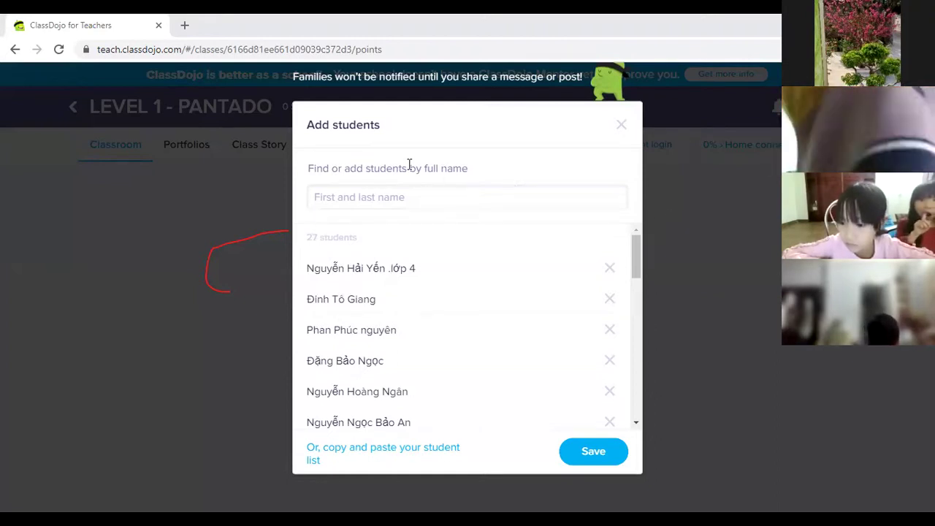
click(351, 197)
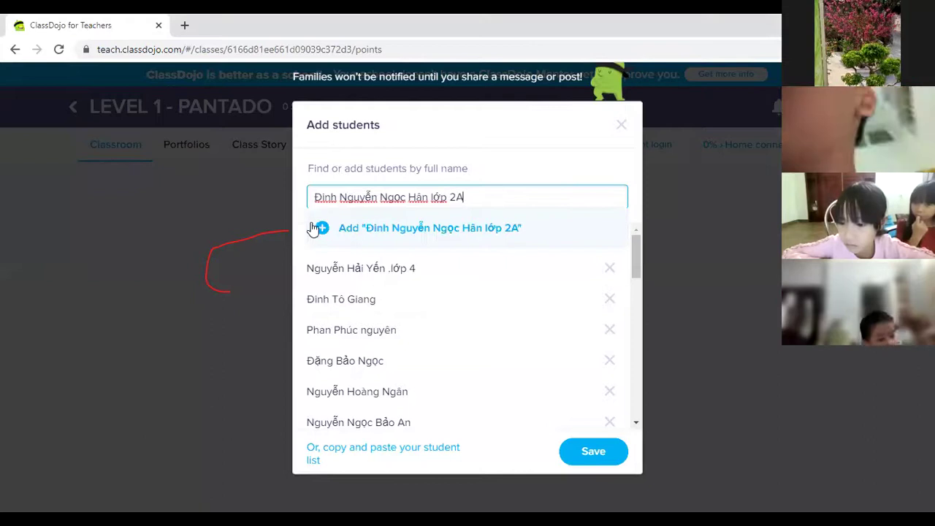
click(314, 231)
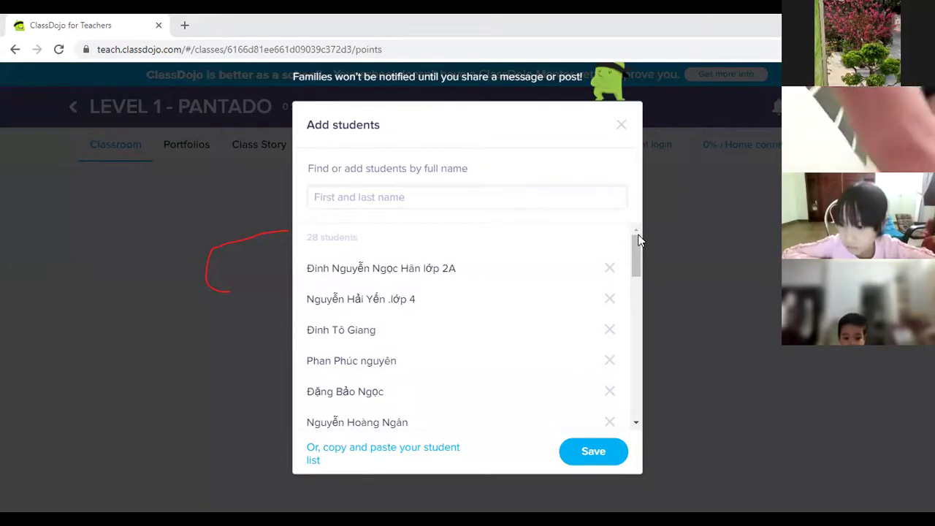
Step: Paste and add the final four students so the roster reaches 32
click(375, 198)
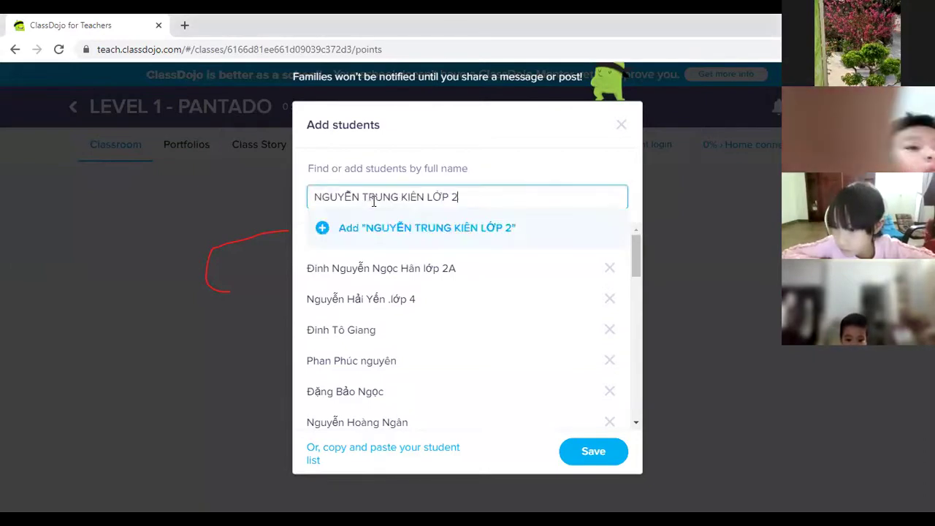
click(387, 227)
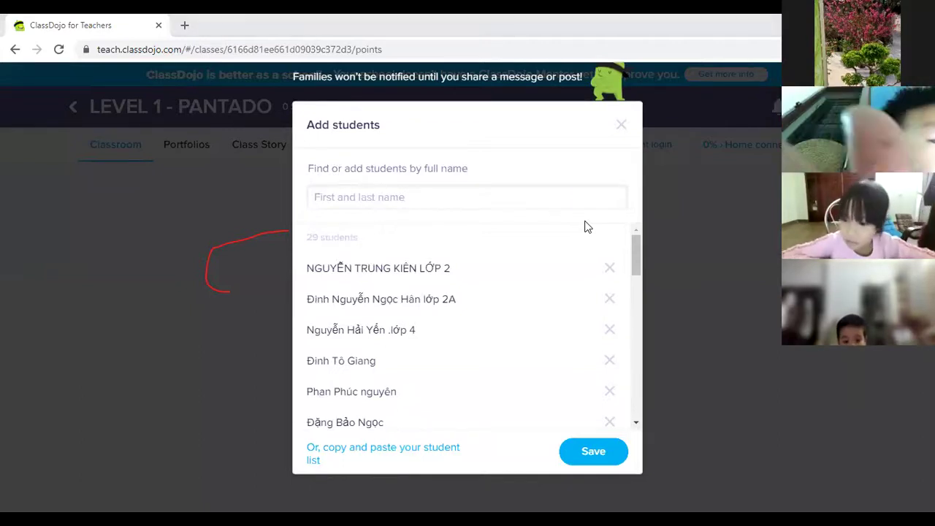
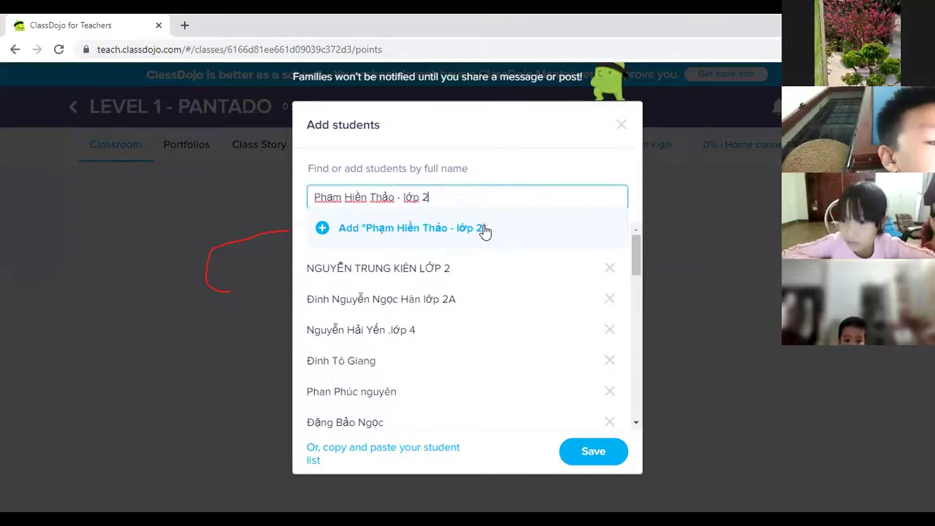
click(387, 227)
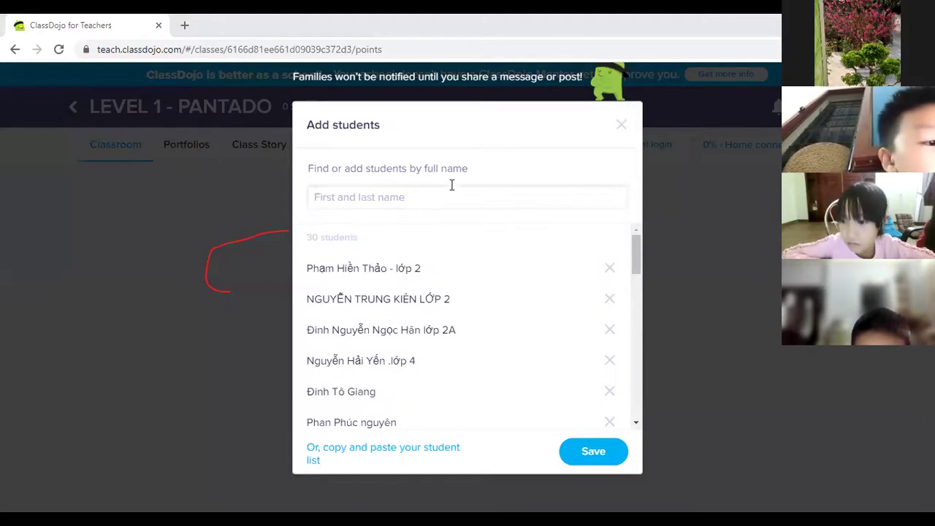
click(473, 193)
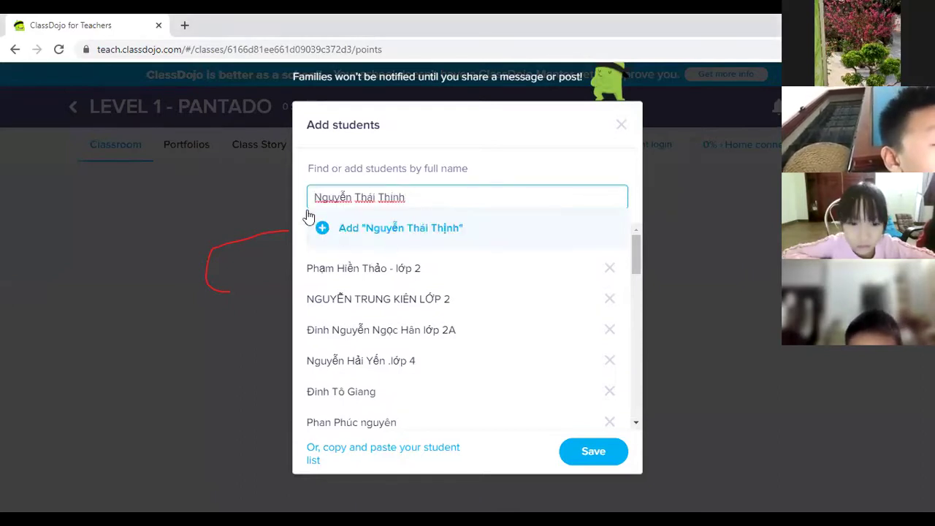
click(329, 226)
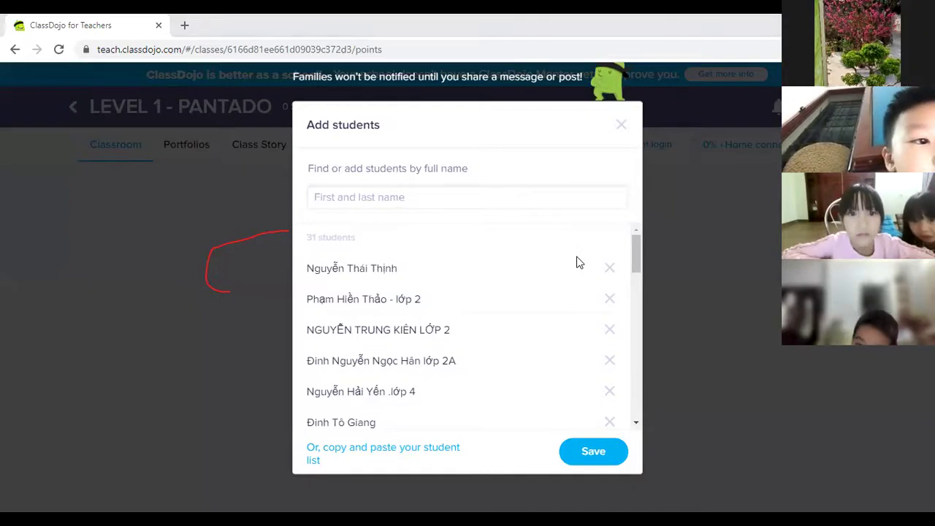
click(436, 201)
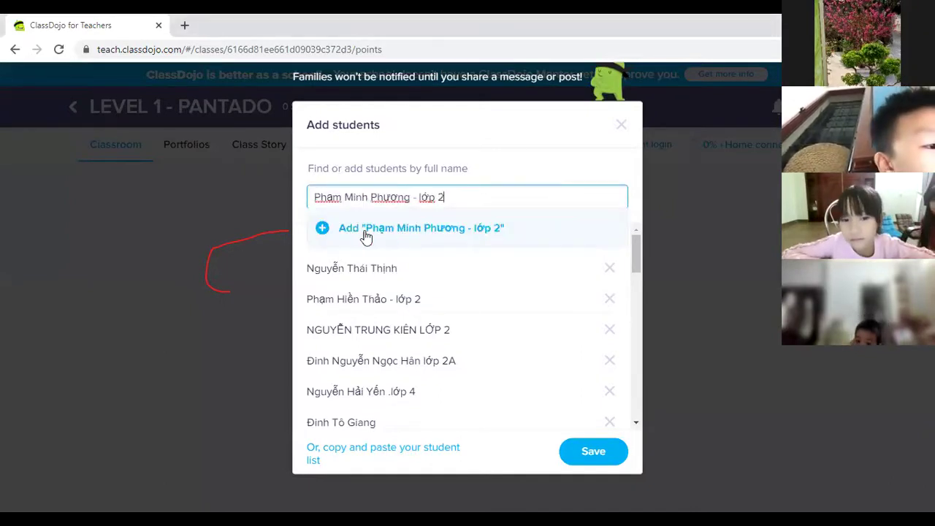
click(322, 226)
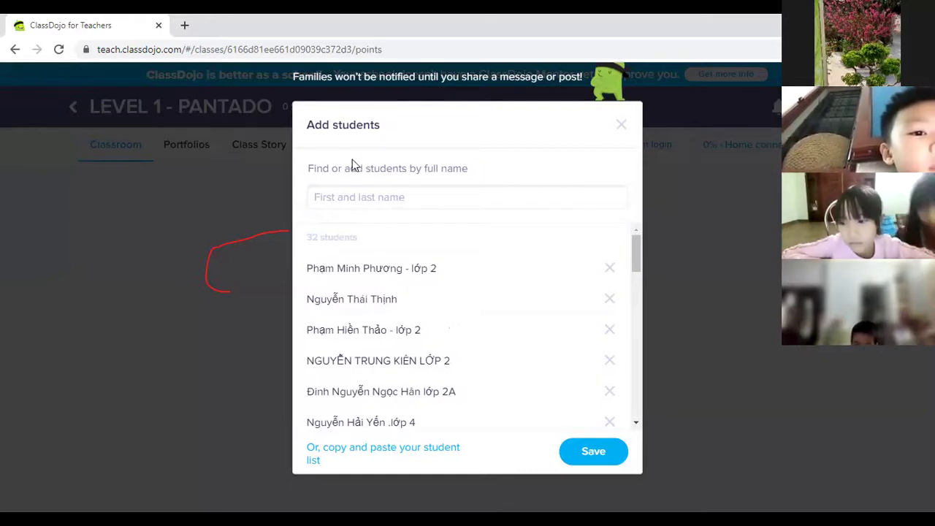
Step: Enter a student's full name, see it flagged as already in the class, then add a different student instead
click(386, 199)
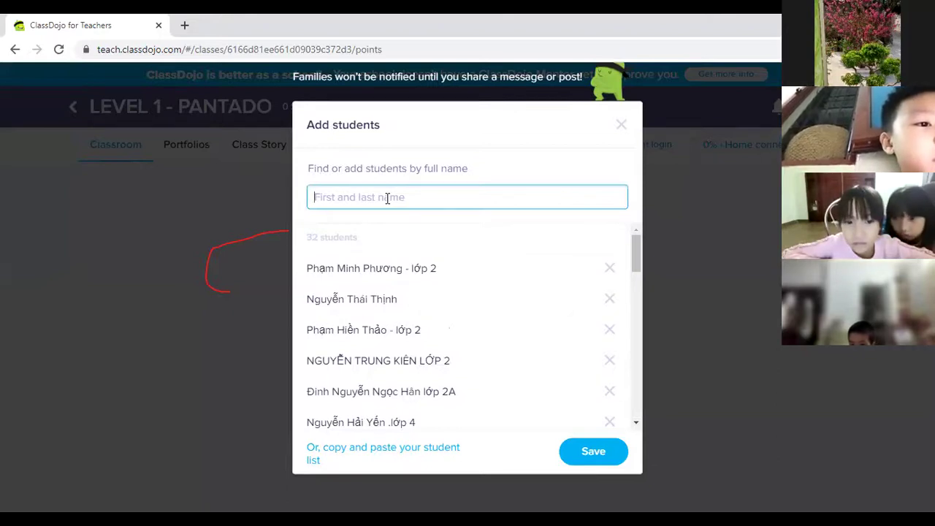
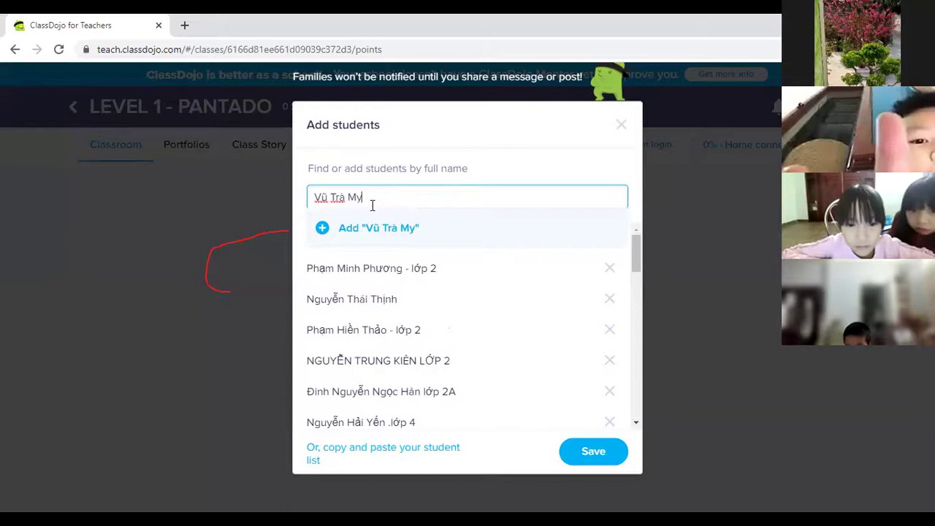
click(322, 228)
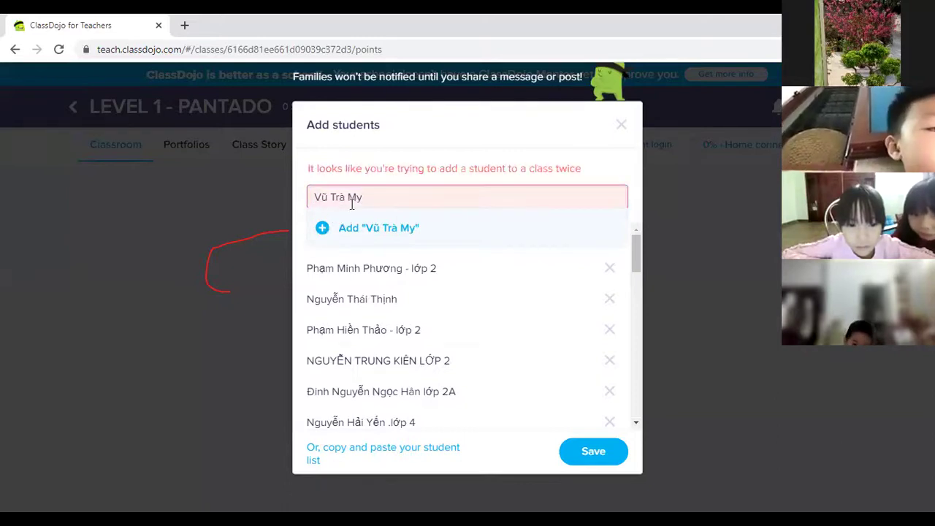
key(BackSpace)
key(BackSpace)
key(BackSpace)
key(BackSpace)
key(BackSpace)
key(BackSpace)
key(BackSpace)
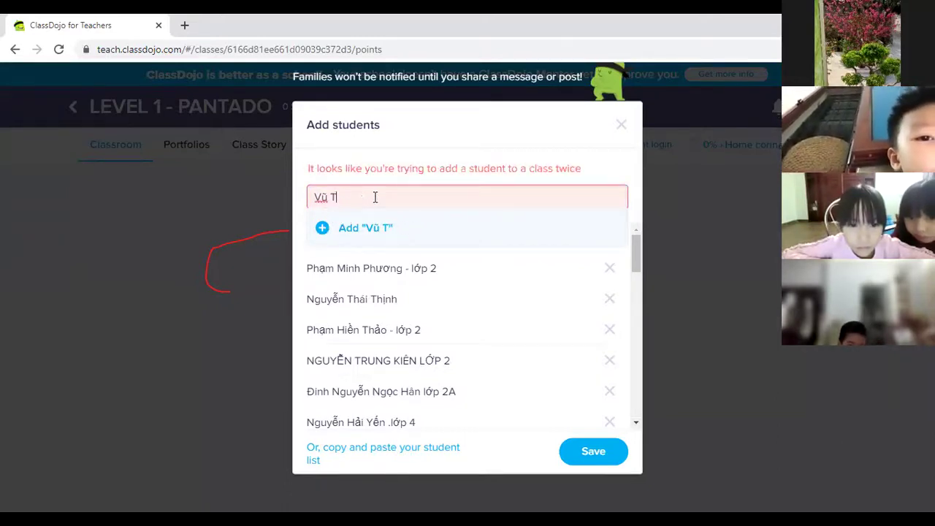
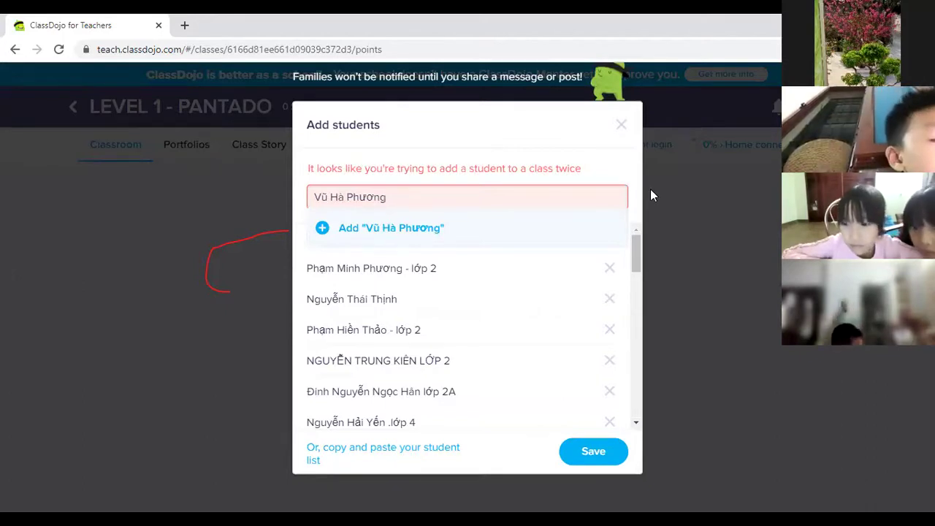
key(ctrl+a)
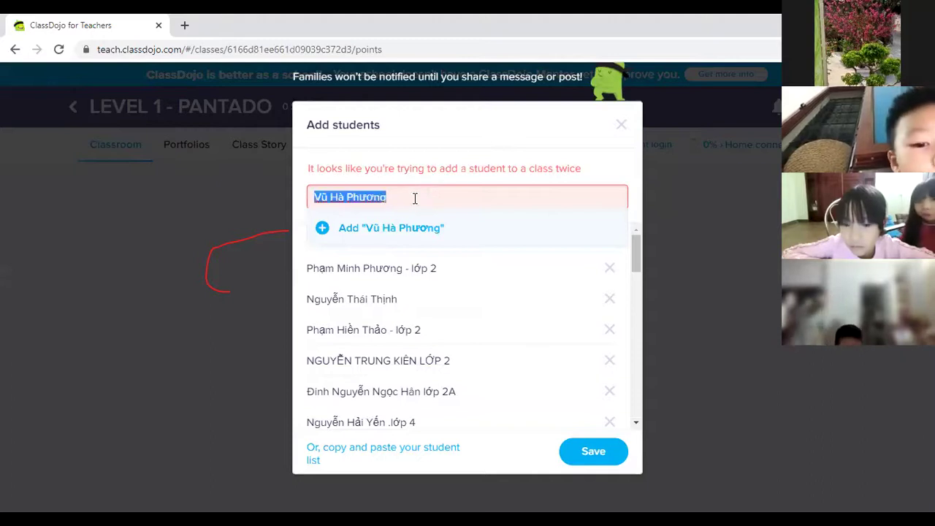
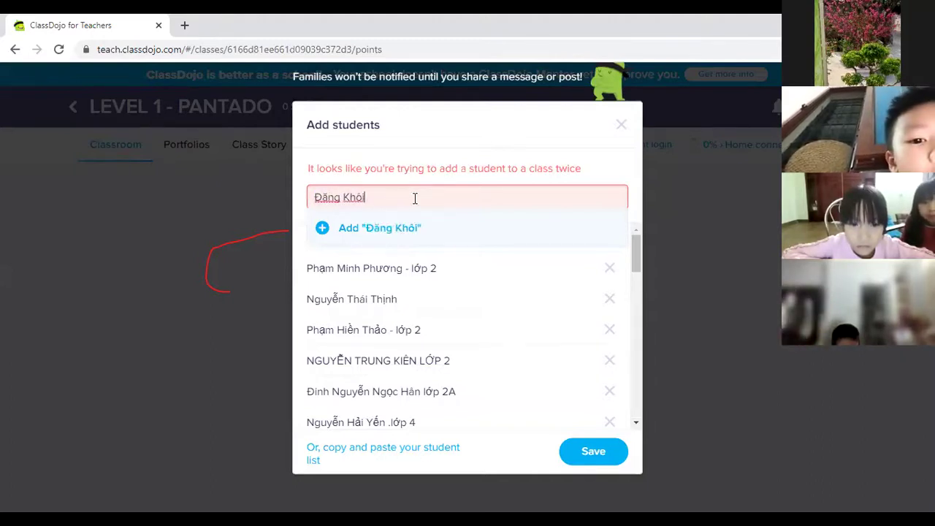
click(321, 228)
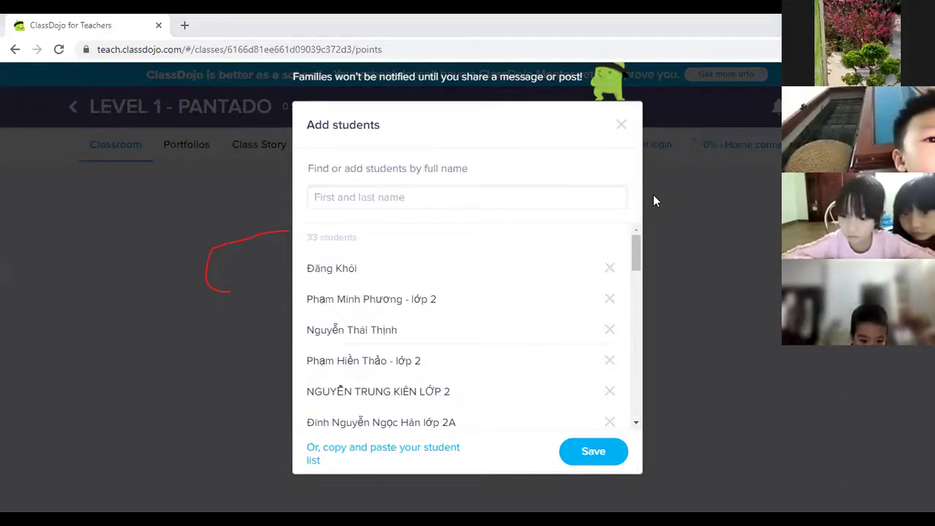
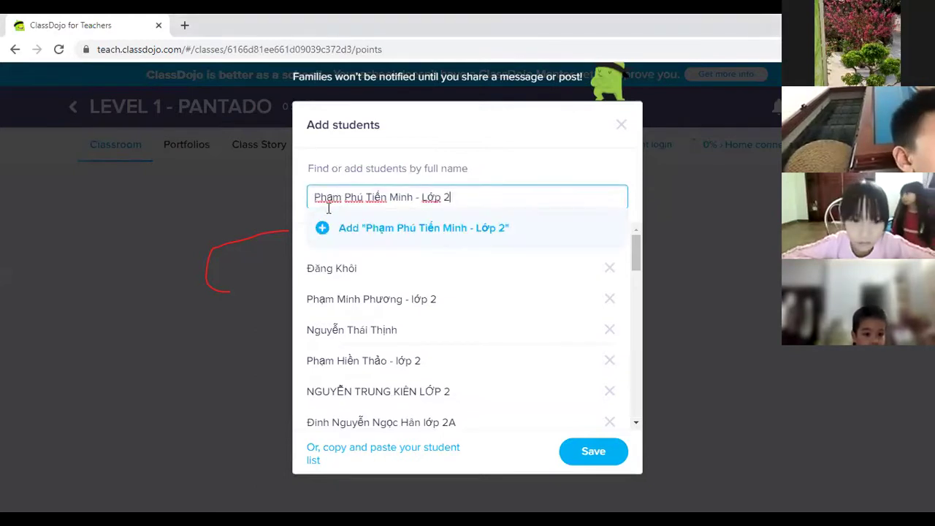
Step: Paste and add three more students, then type the next student's full name
click(549, 229)
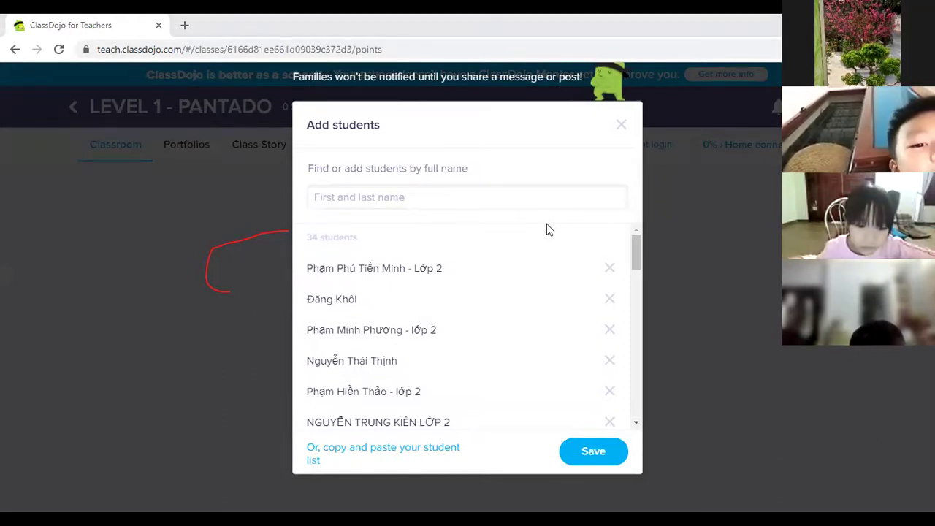
click(442, 195)
text(Quỳnh Ngân lớp 2)
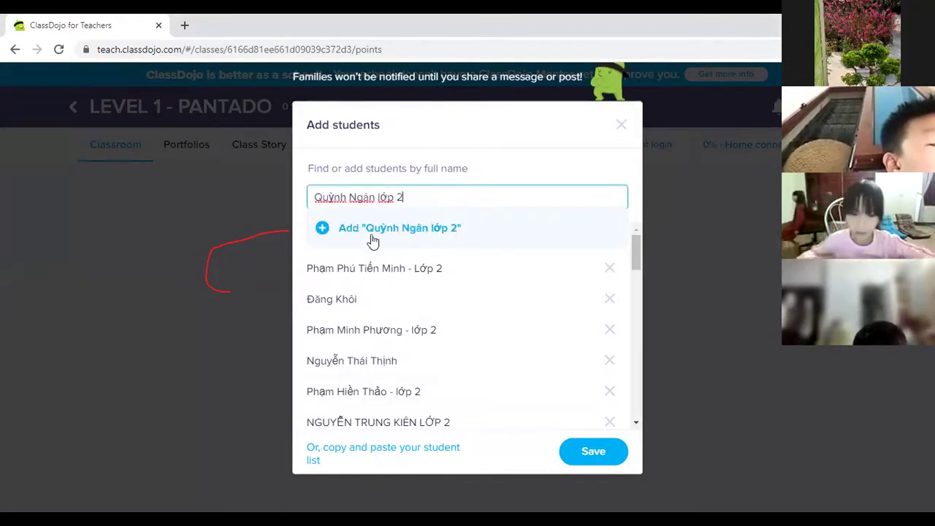
click(325, 227)
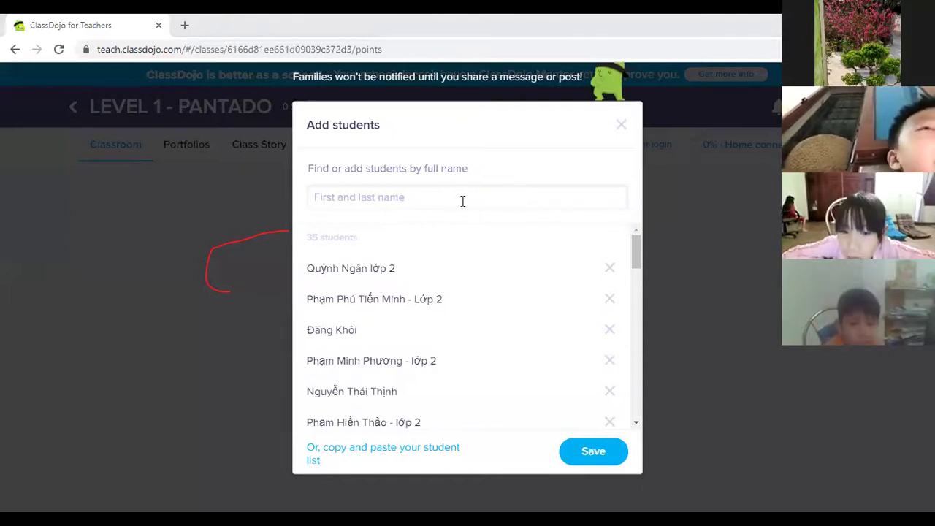
click(316, 229)
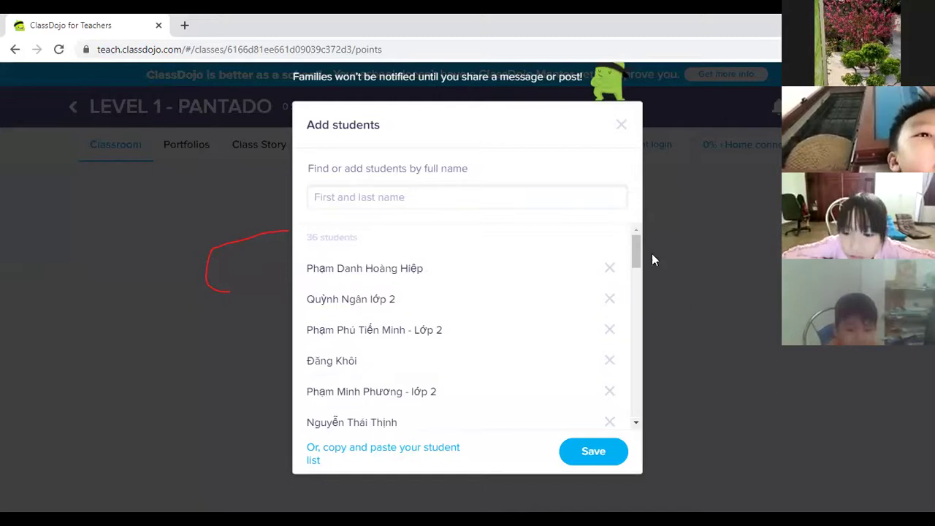
click(354, 198)
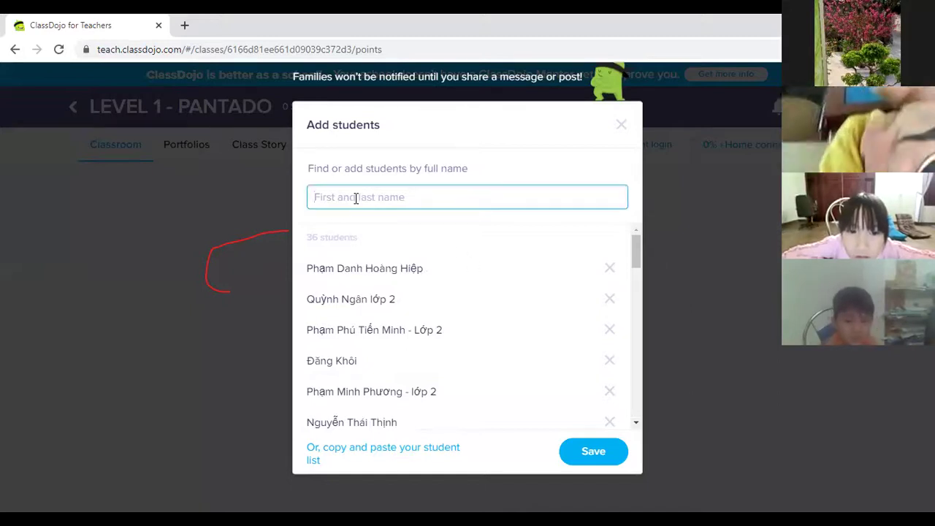
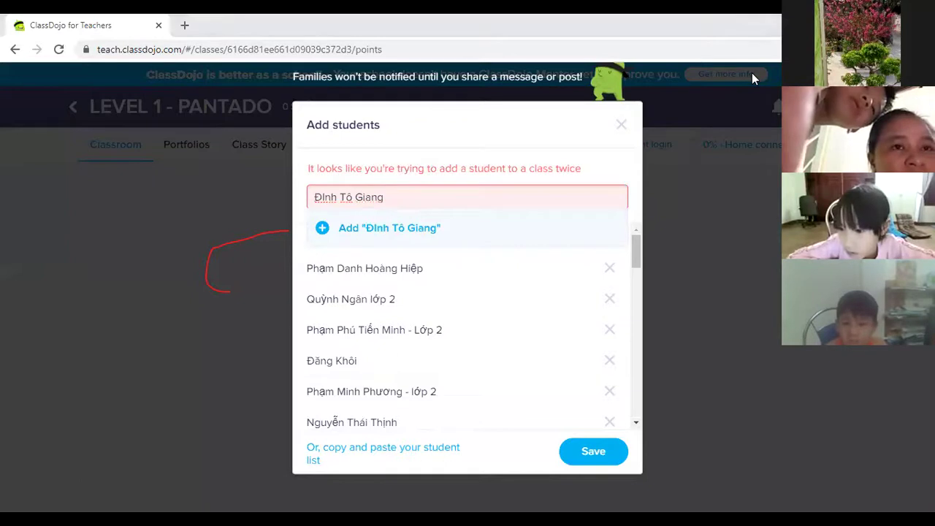
Step: Replace the flagged duplicate with a pasted name and add it, then add one more pasted student
triple_click(362, 195)
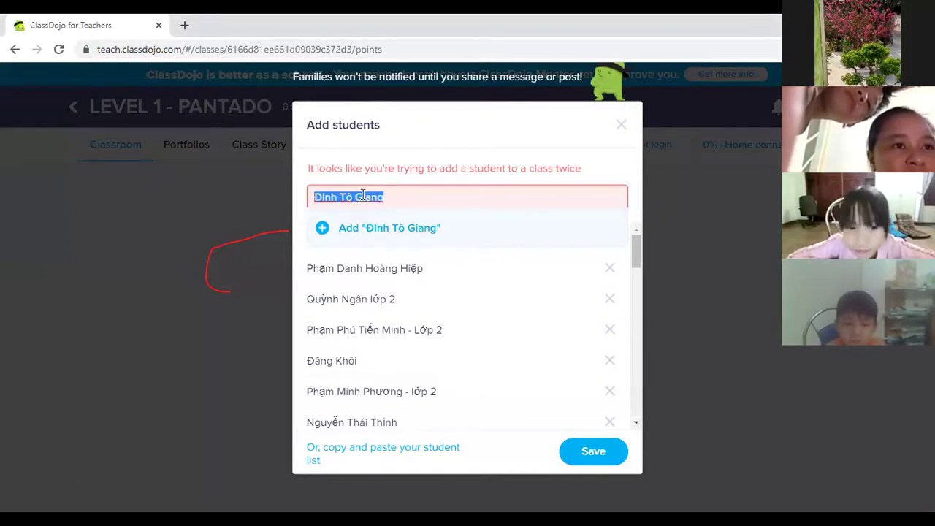
click(322, 227)
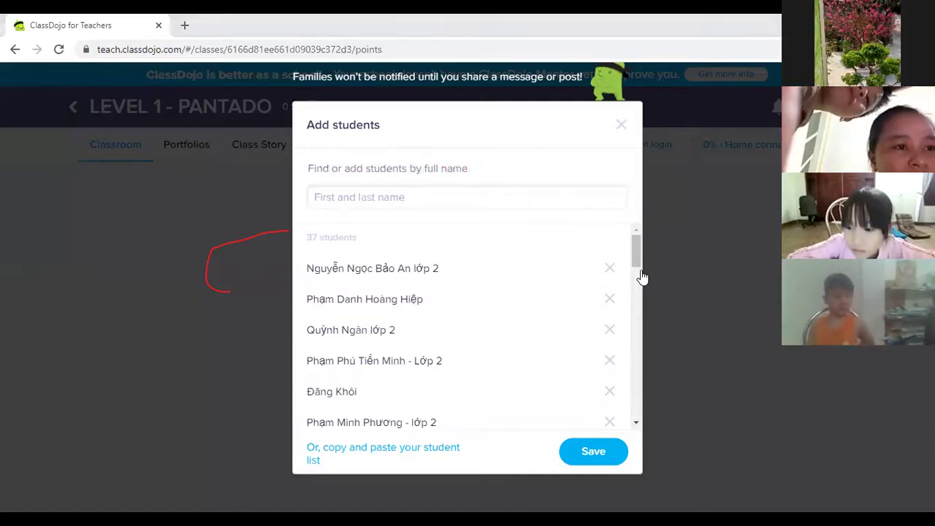
click(434, 196)
text(Khánh vân)
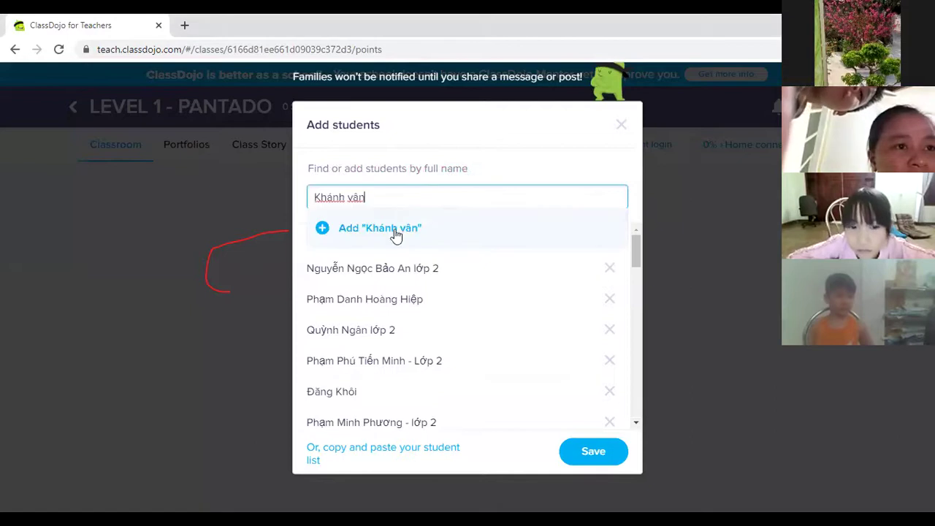
click(324, 230)
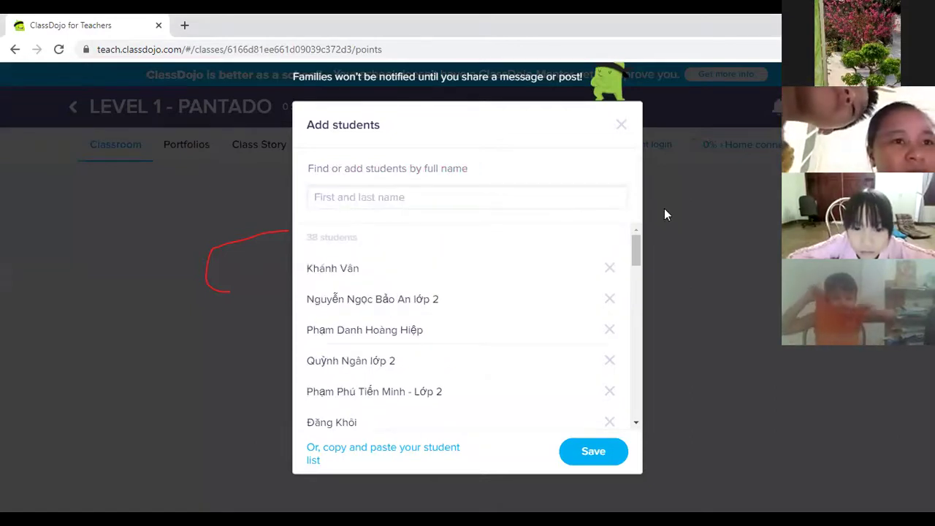
Step: Paste another student's name, capitalise the start of the surname, and add it
click(404, 197)
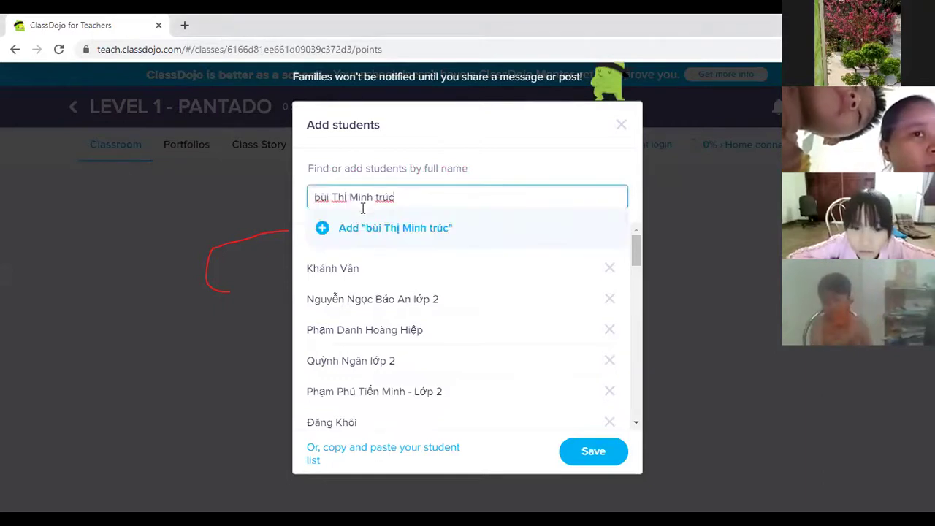
click(325, 196)
key(BackSpace)
key(BackSpace)
text(Bù)
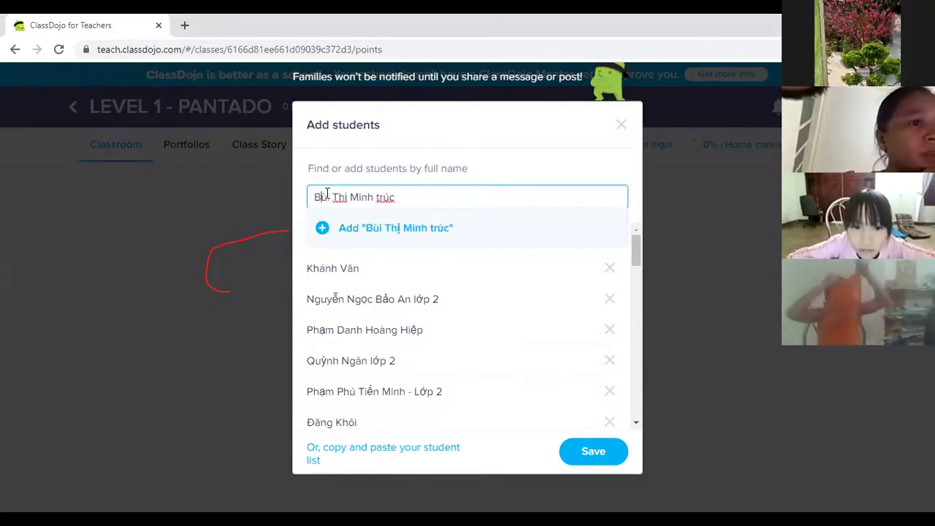
click(322, 236)
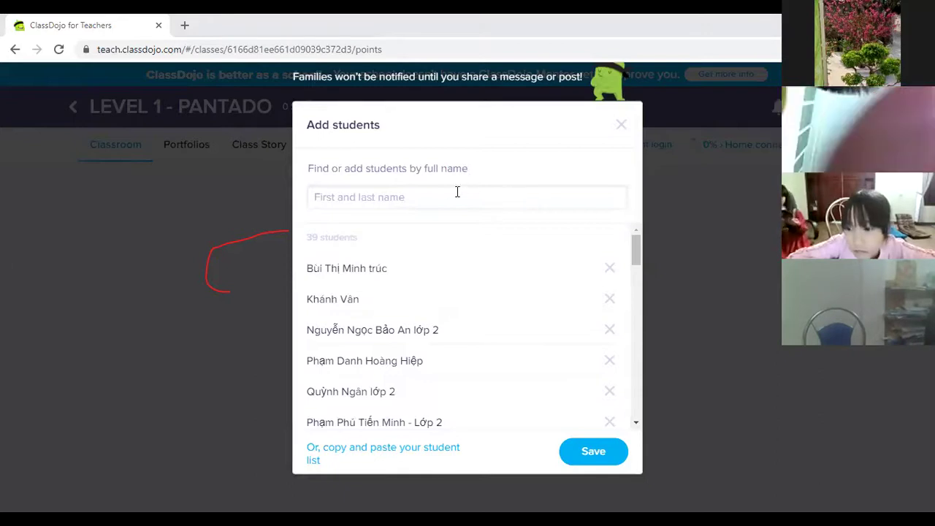
Step: Replace another duplicate with a new name ending in 'a', then save and choose Remind me later
click(423, 204)
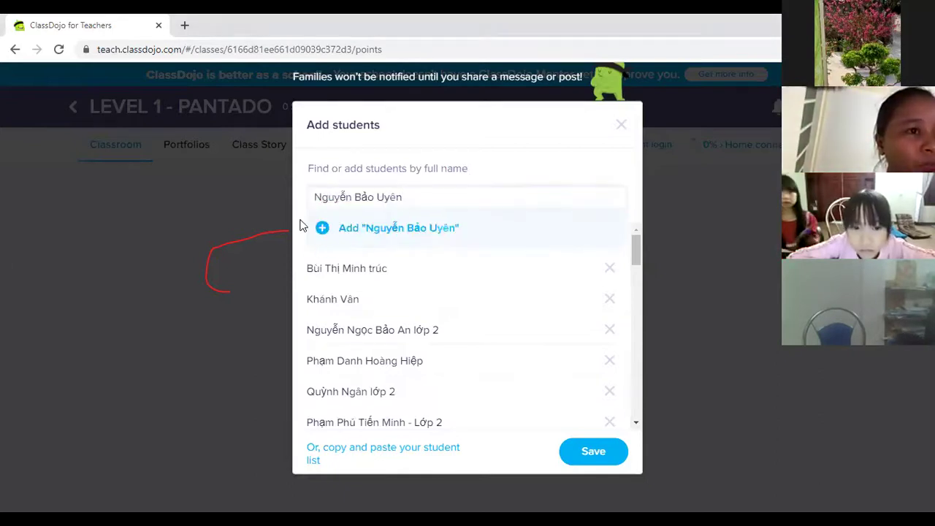
click(336, 221)
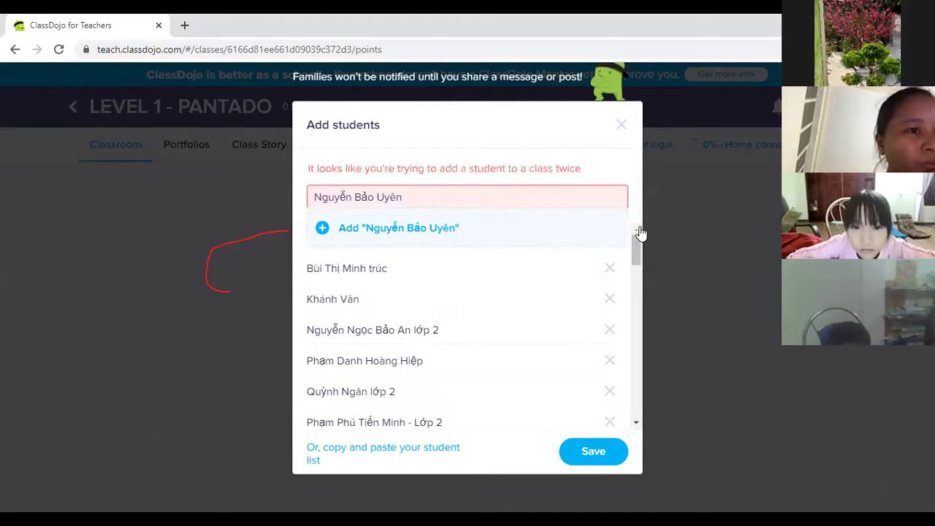
triple_click(411, 198)
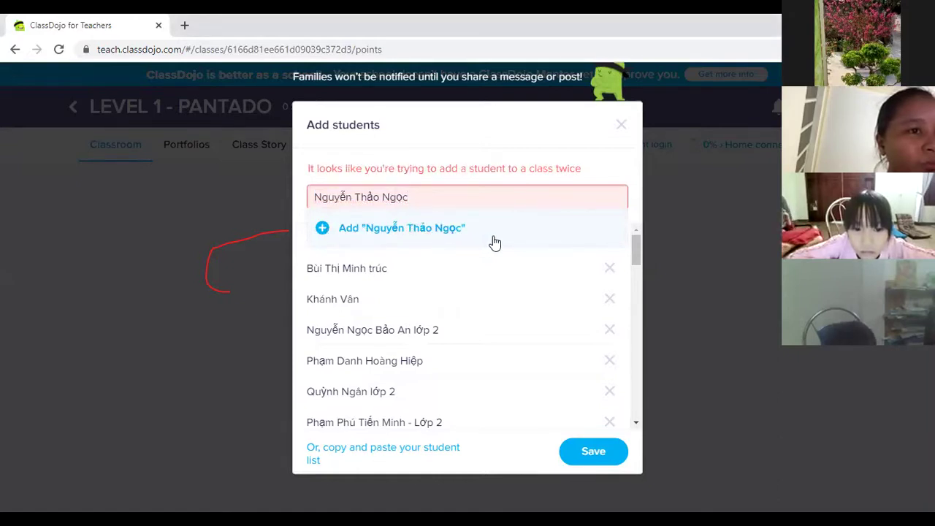
click(424, 190)
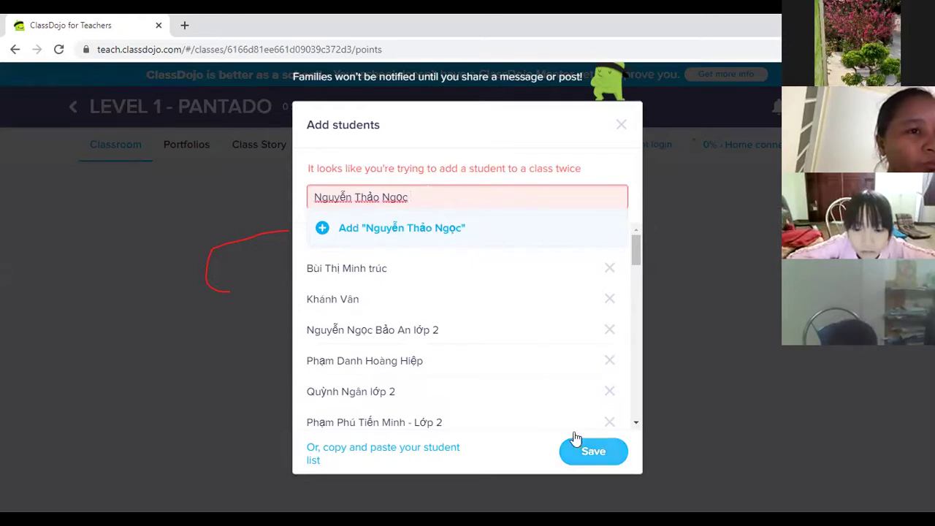
text(a)
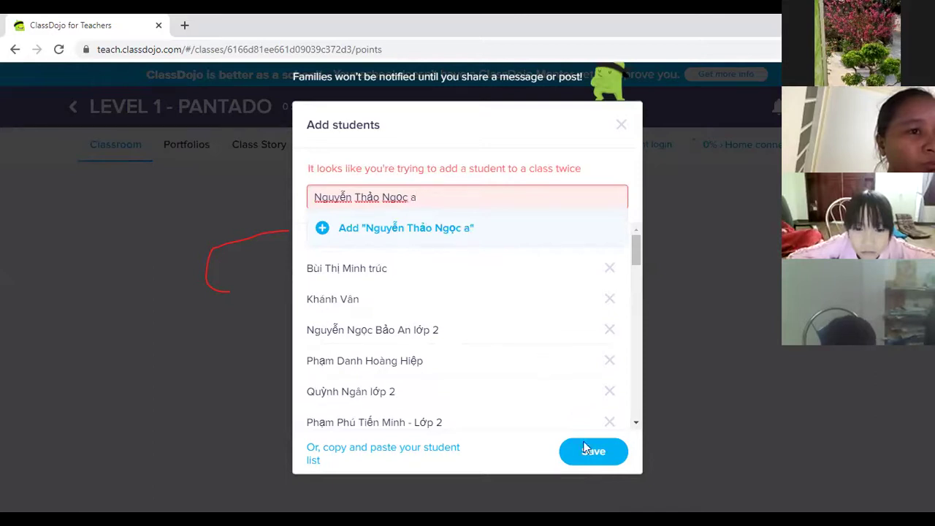
click(588, 448)
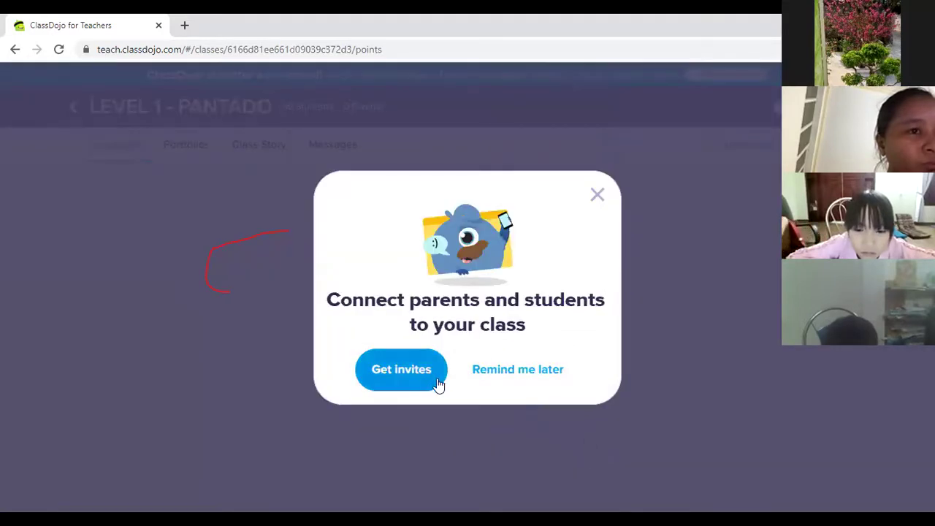
click(547, 378)
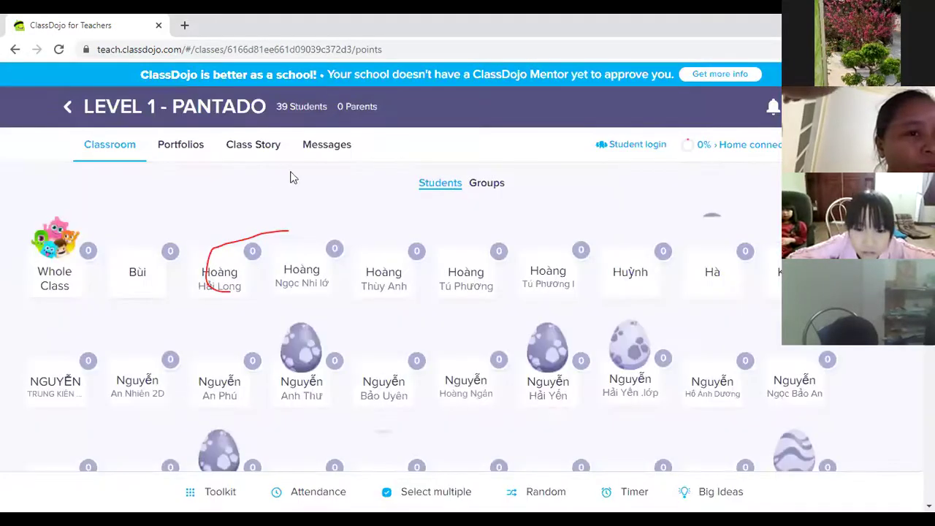
Step: Scroll to the bottom of the 39-student grid and open the Add students tile
scroll(443, 431, down, 4)
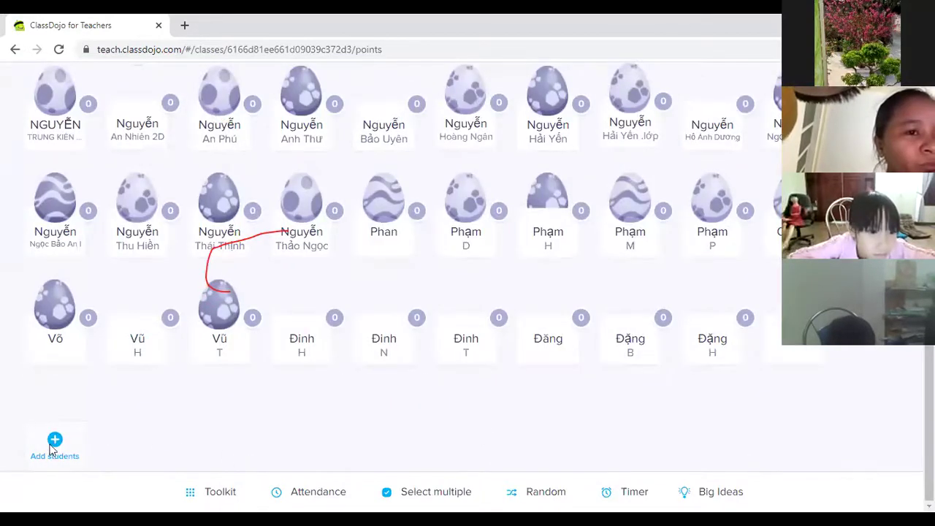
click(51, 445)
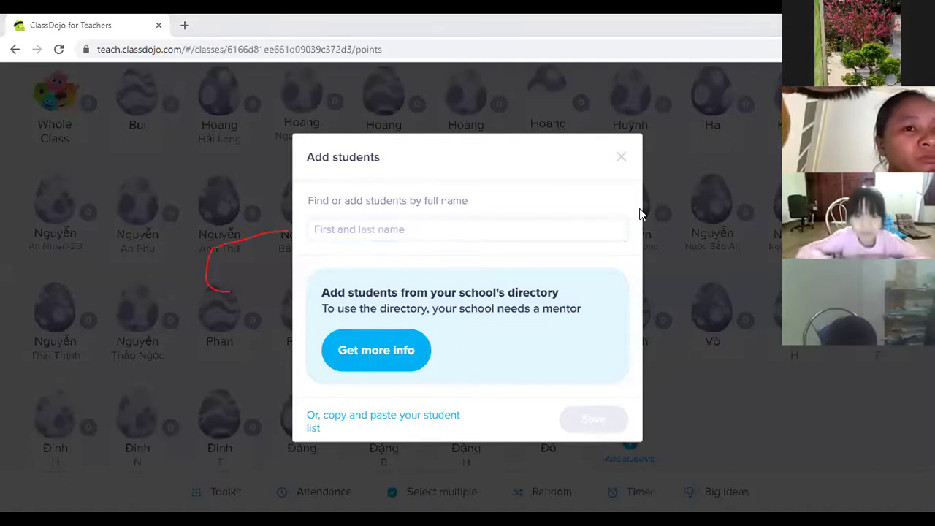
Step: Paste a student's name, append the letter 'a', and add it to the list
click(402, 230)
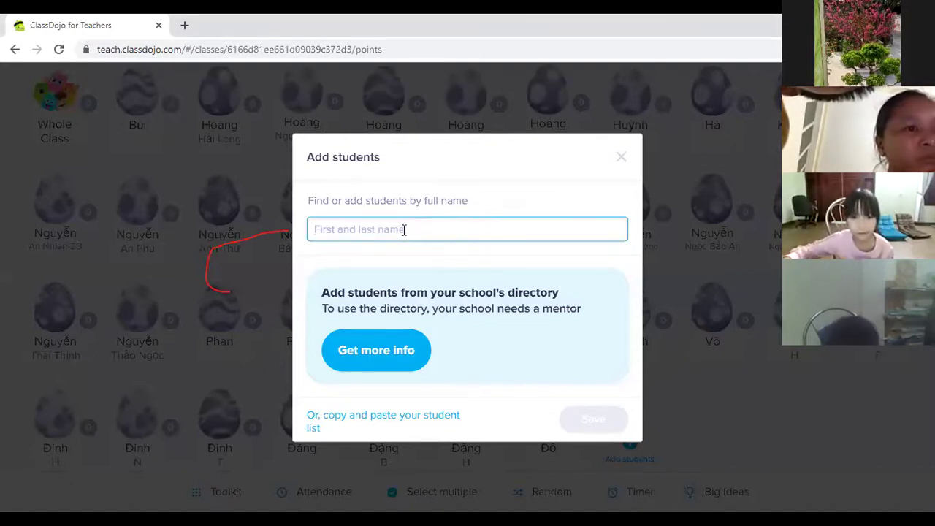
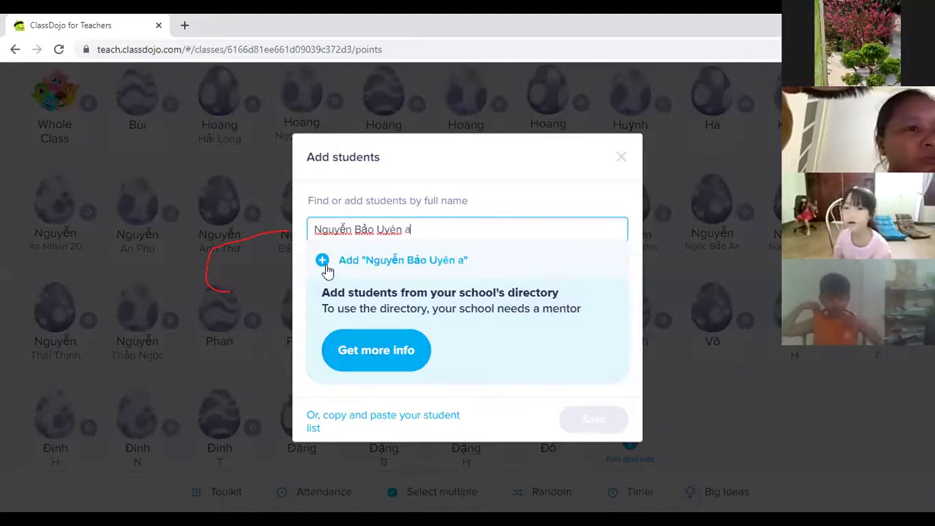
click(324, 259)
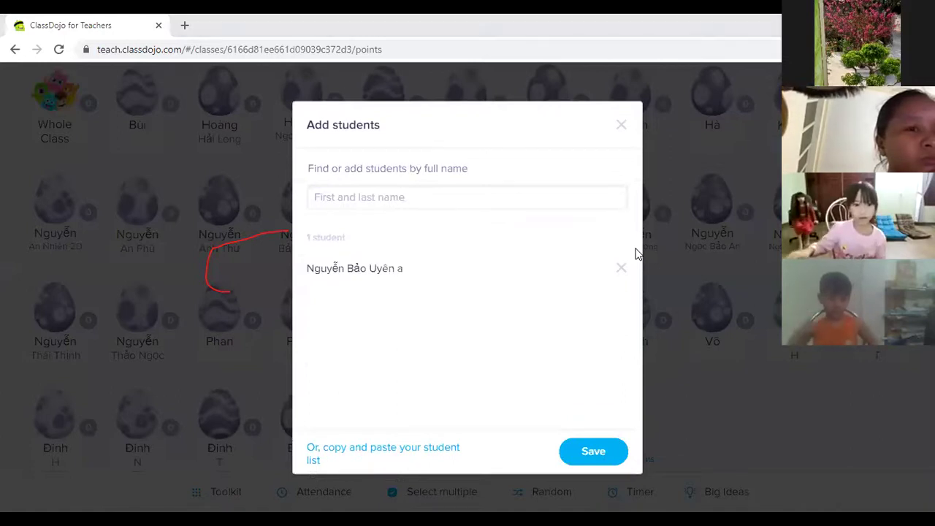
Step: Replace a pasted name flagged as a duplicate with a different student and add them
click(400, 193)
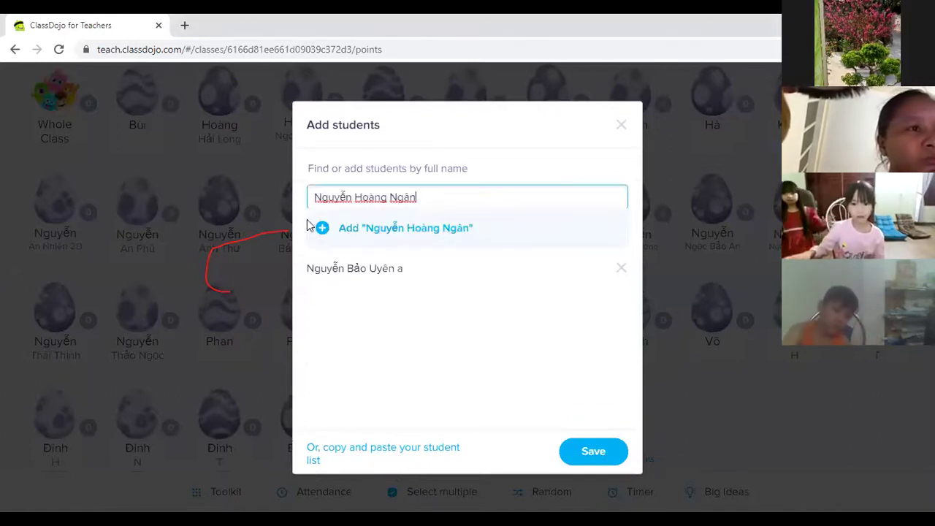
click(324, 227)
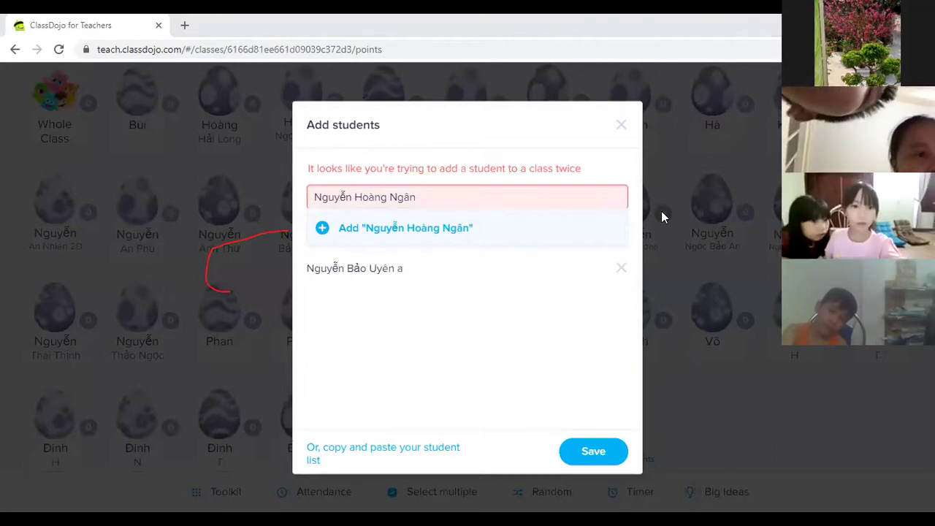
key(ctrl+a)
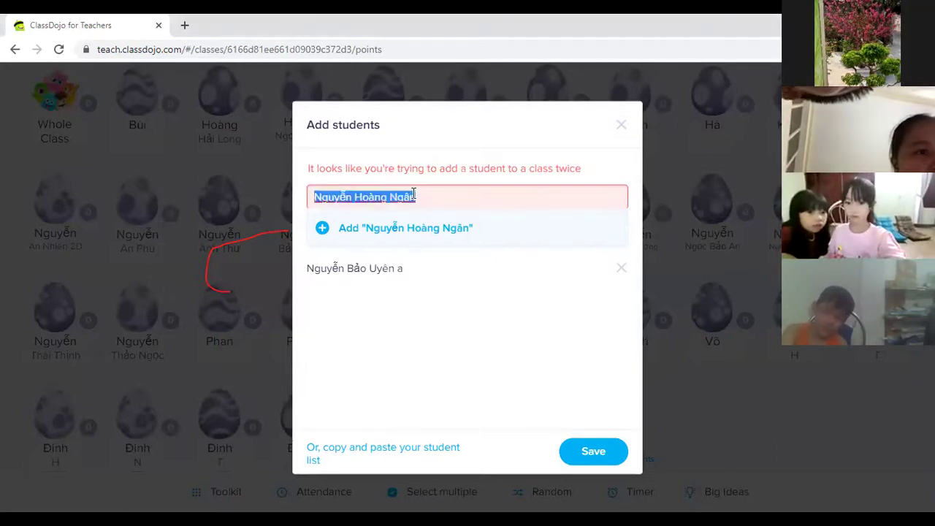
click(321, 229)
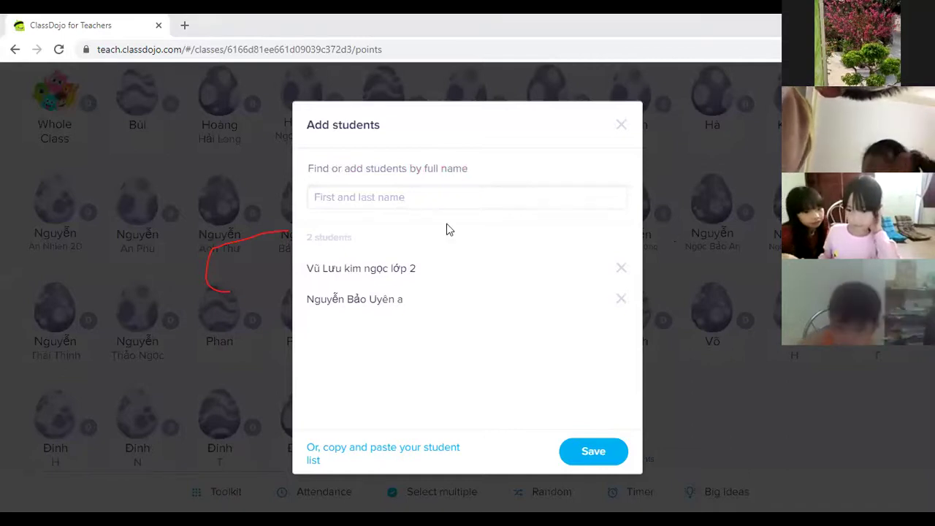
Step: Add another pasted student, then swap a second duplicate for a new student and add them
click(372, 193)
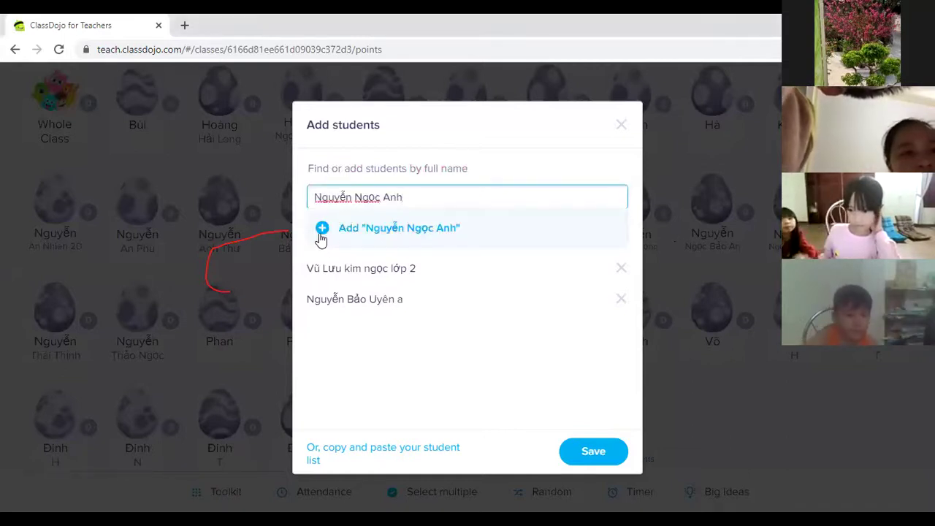
click(321, 234)
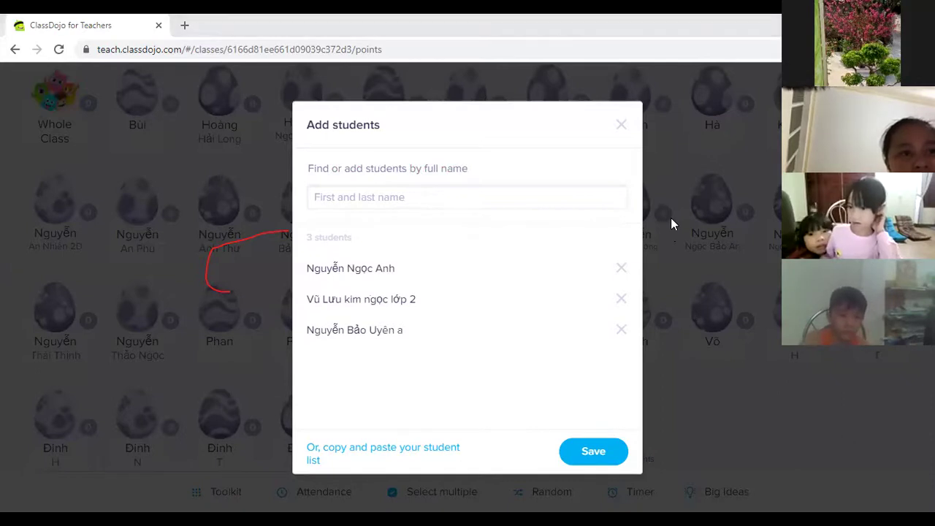
click(430, 198)
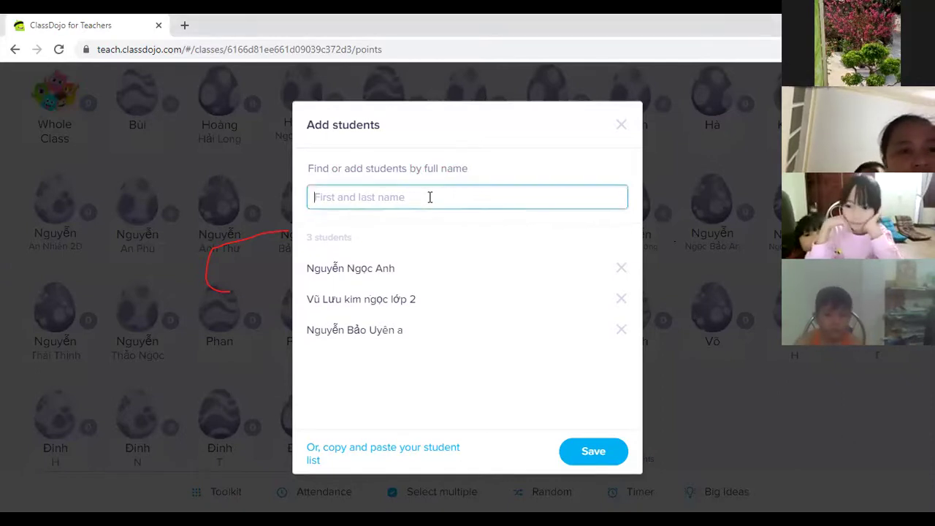
click(325, 229)
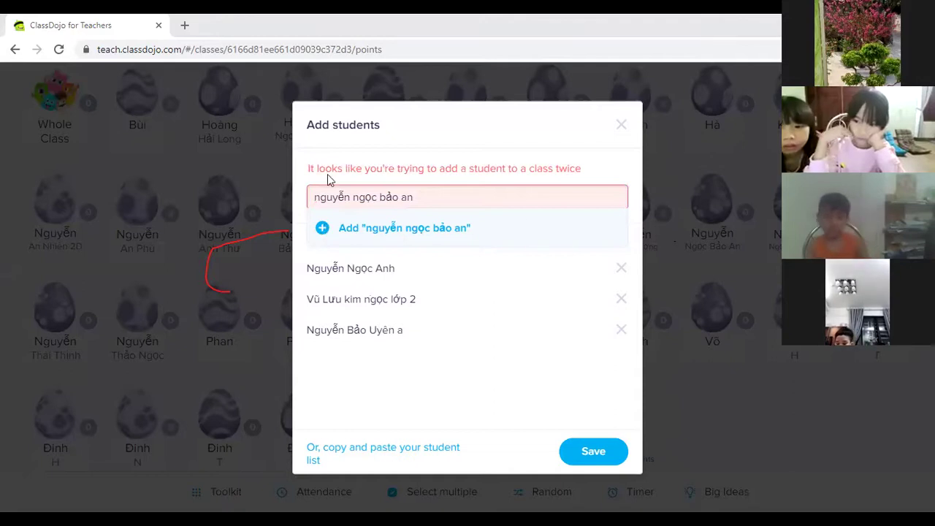
triple_click(358, 195)
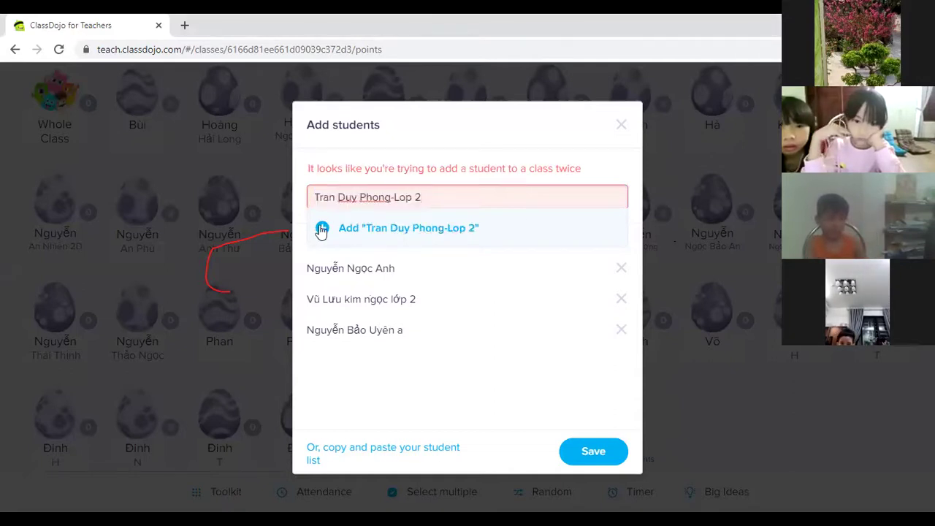
click(318, 227)
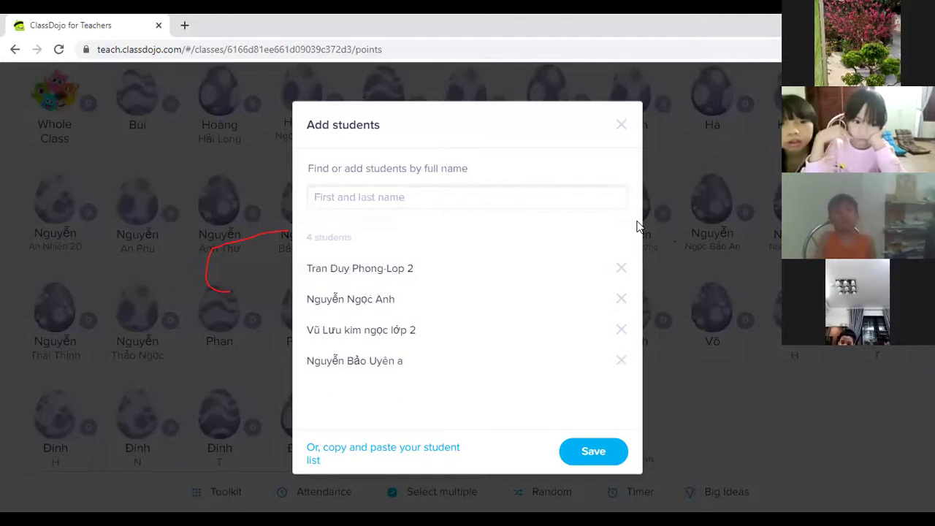
Step: Paste and add four more students, bringing the pending list to 8
click(339, 196)
click(328, 227)
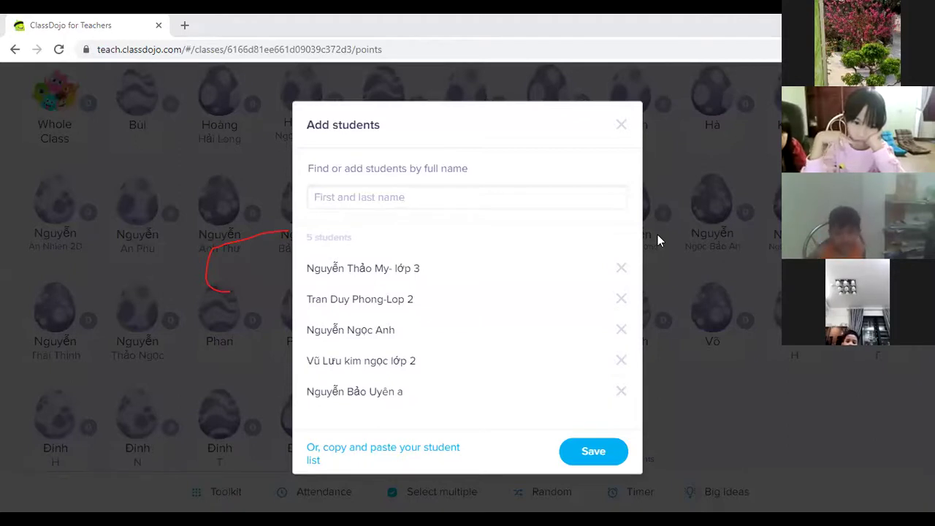
click(386, 197)
click(328, 230)
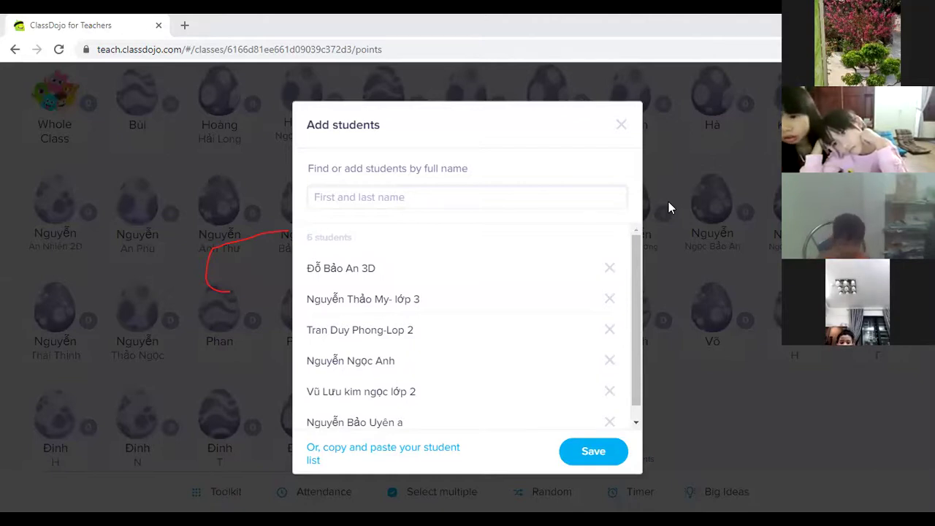
click(436, 207)
click(325, 228)
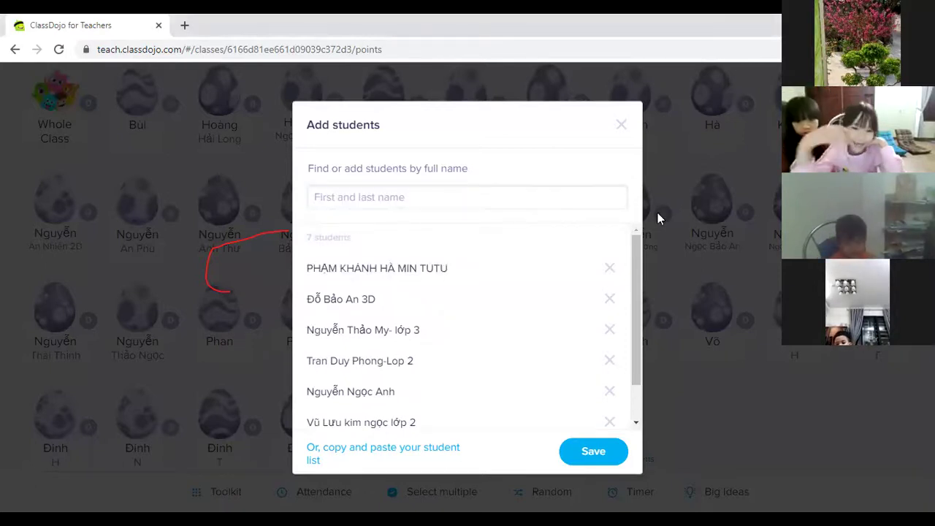
click(387, 203)
click(325, 227)
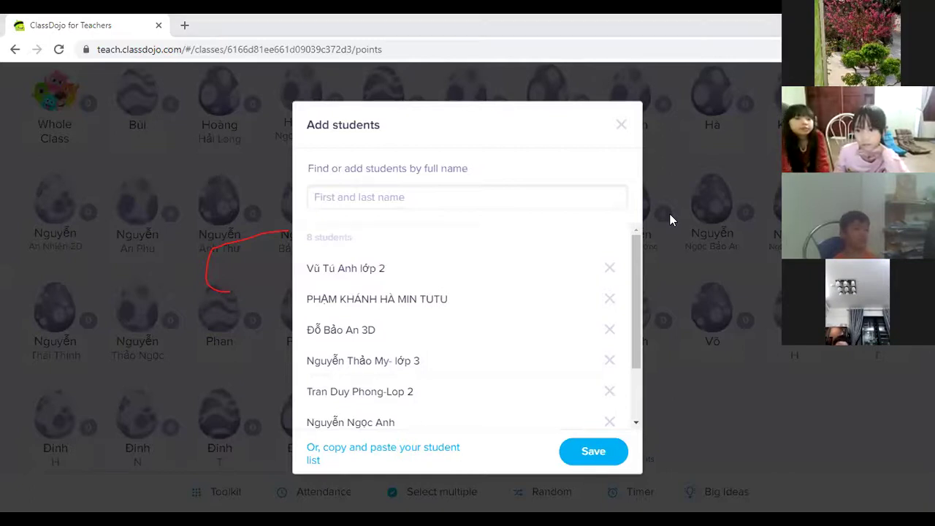
Step: Add the ninth and tenth students, correcting a misspelled word in the tenth, then paste the next name
click(340, 198)
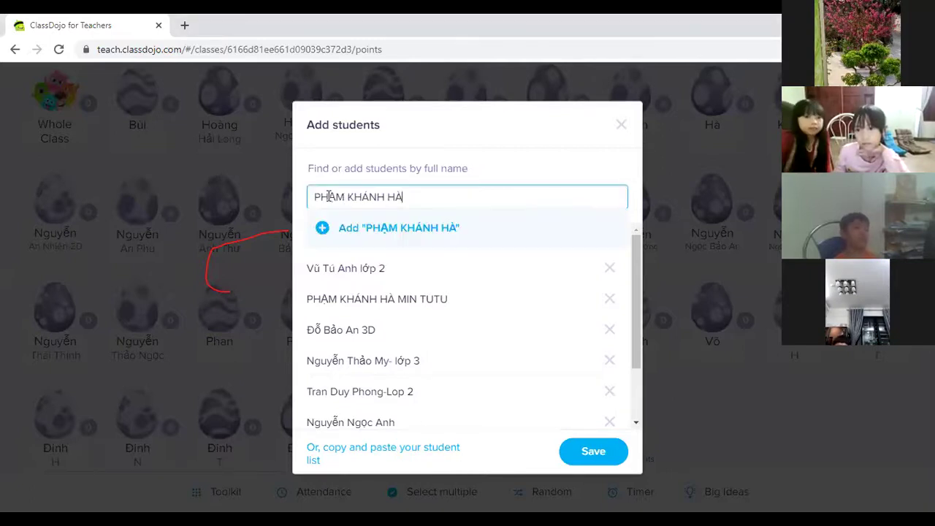
click(322, 228)
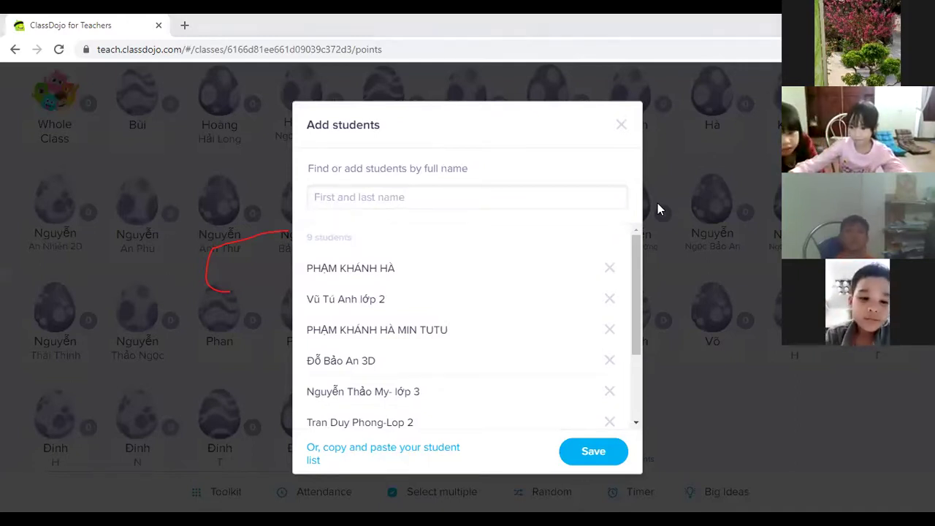
click(399, 194)
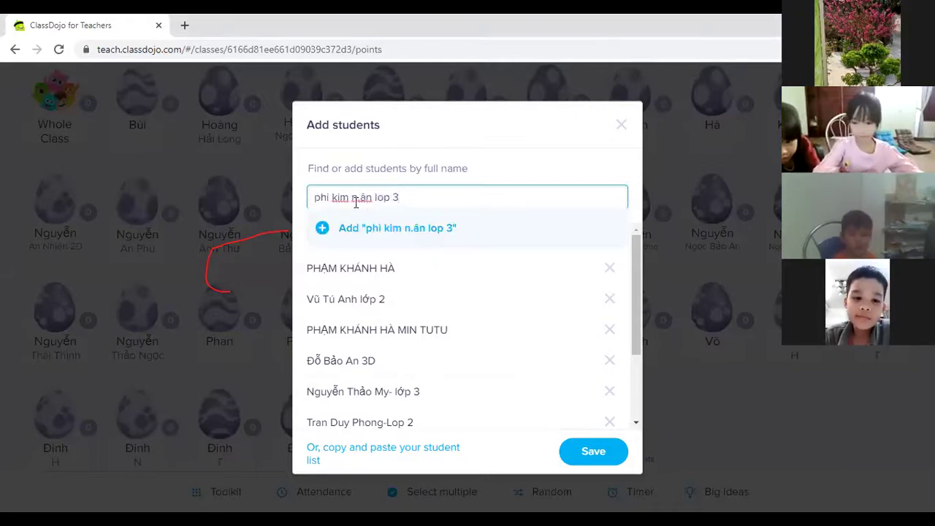
double_click(367, 196)
text(ngân)
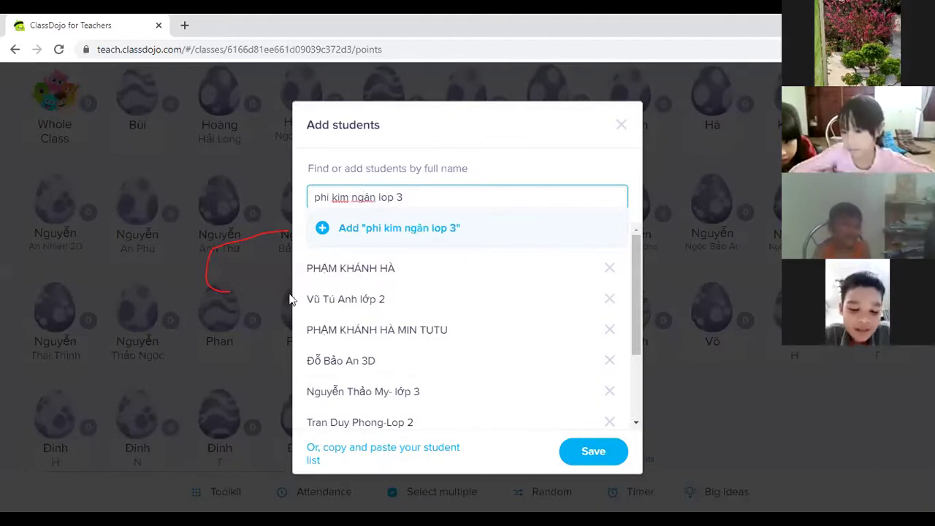
click(319, 231)
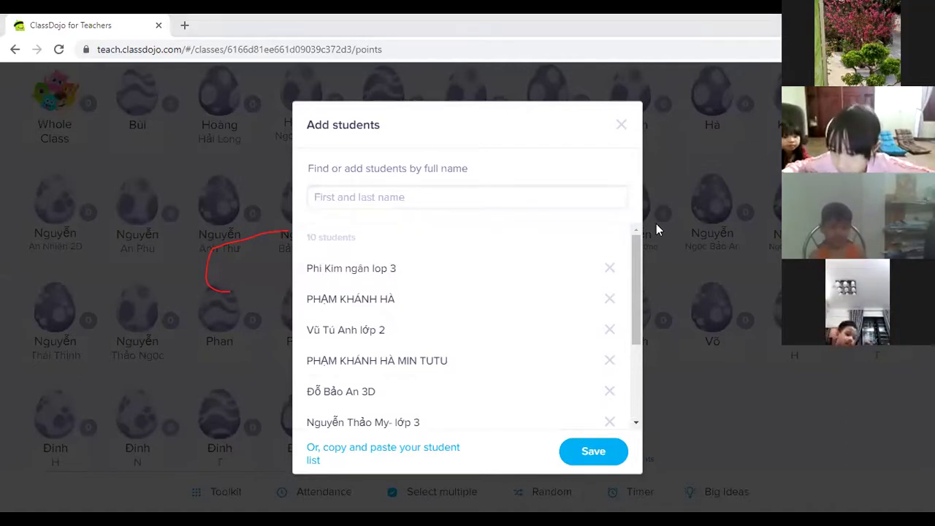
click(346, 192)
Step: Add the pasted student and two more, bringing the pending list to 13
click(322, 229)
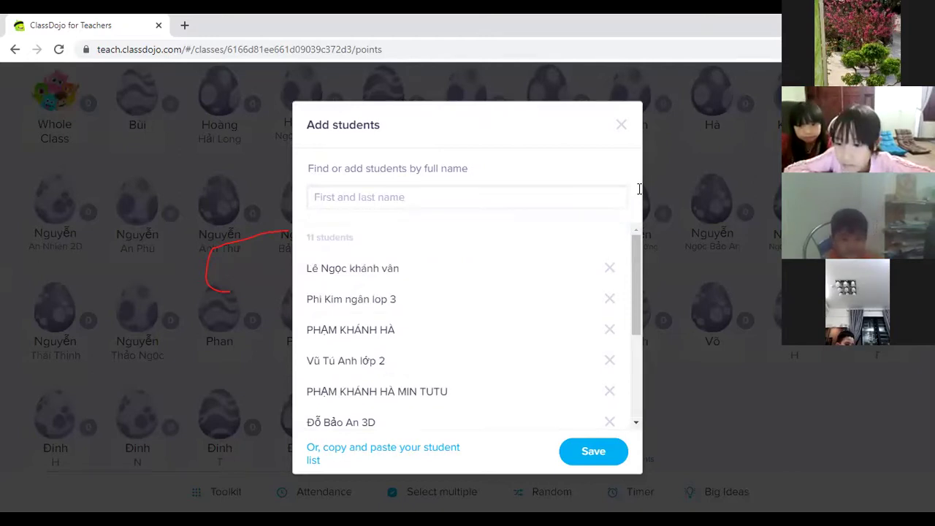
click(322, 198)
click(319, 231)
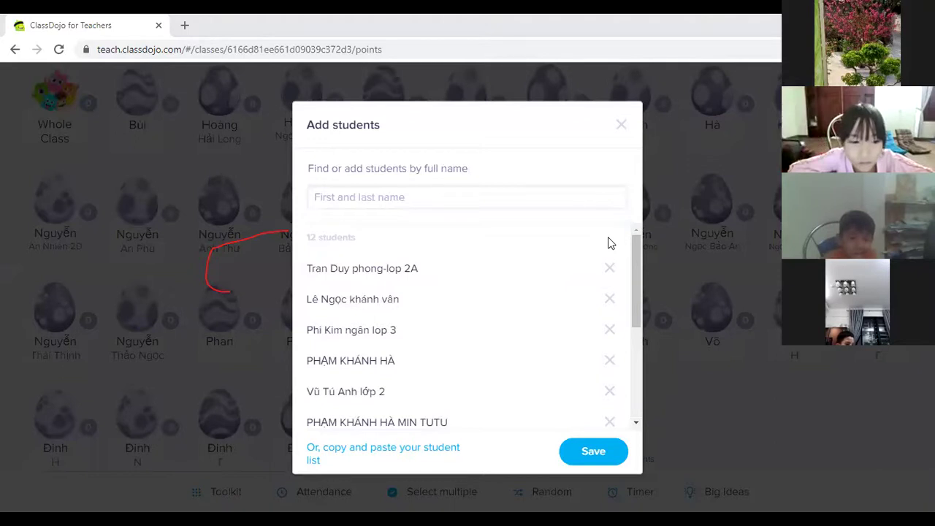
click(427, 199)
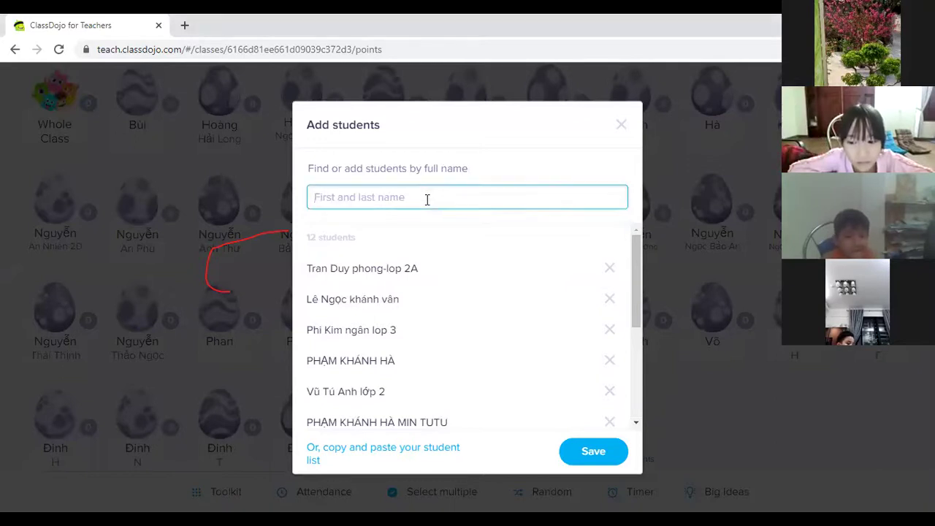
click(329, 234)
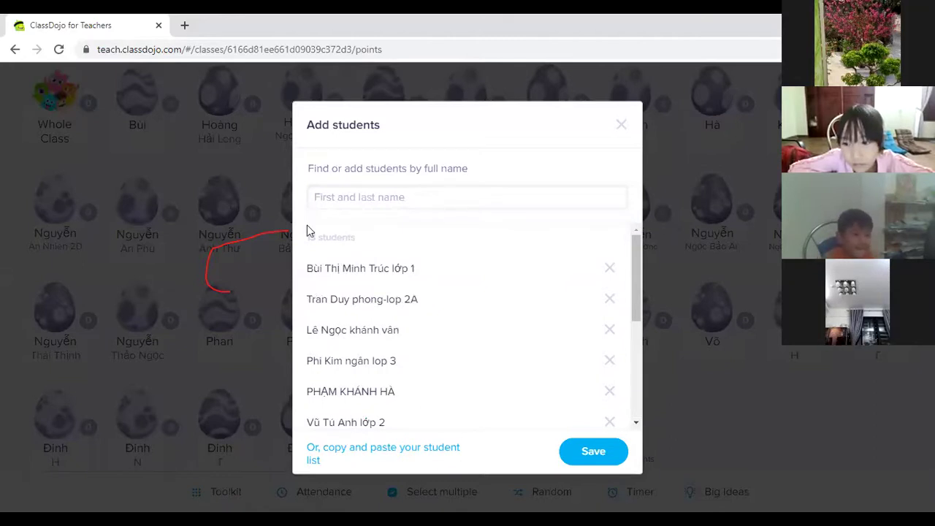
Step: Type a two-part student name and add it, then paste and enter the 15th student
click(356, 194)
text(Bảo)
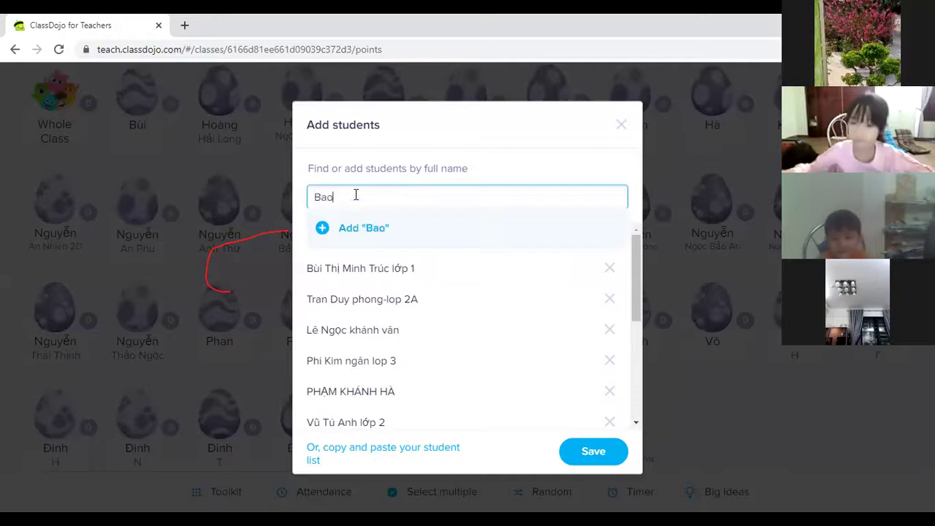
key(Tab)
click(355, 194)
text(Ngân)
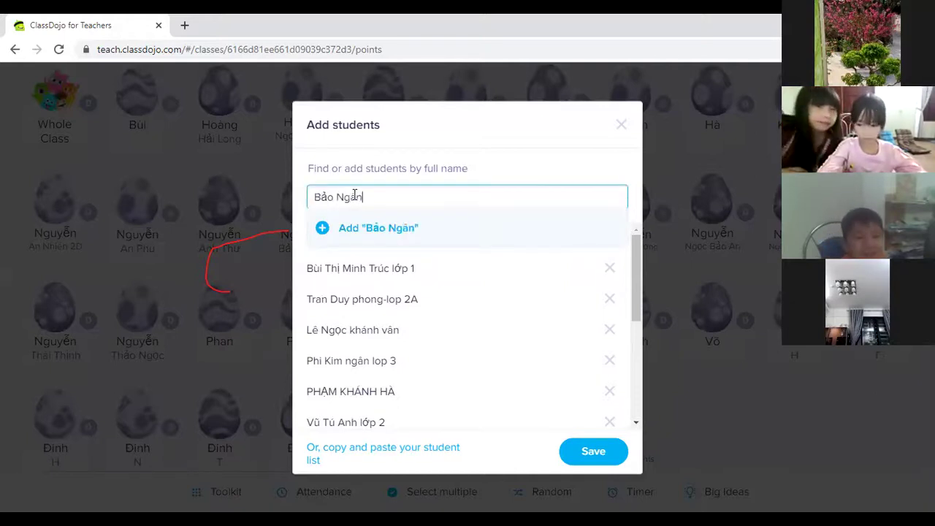
click(321, 229)
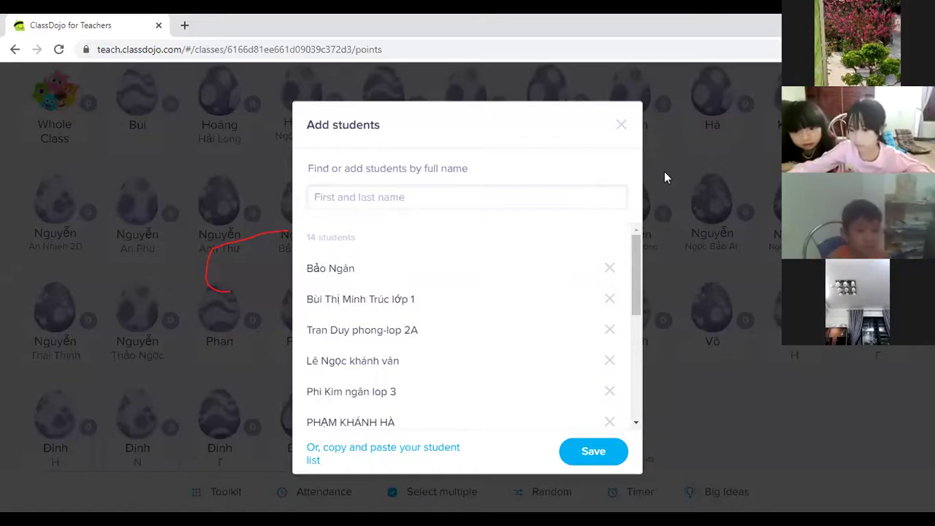
click(328, 194)
key(Return)
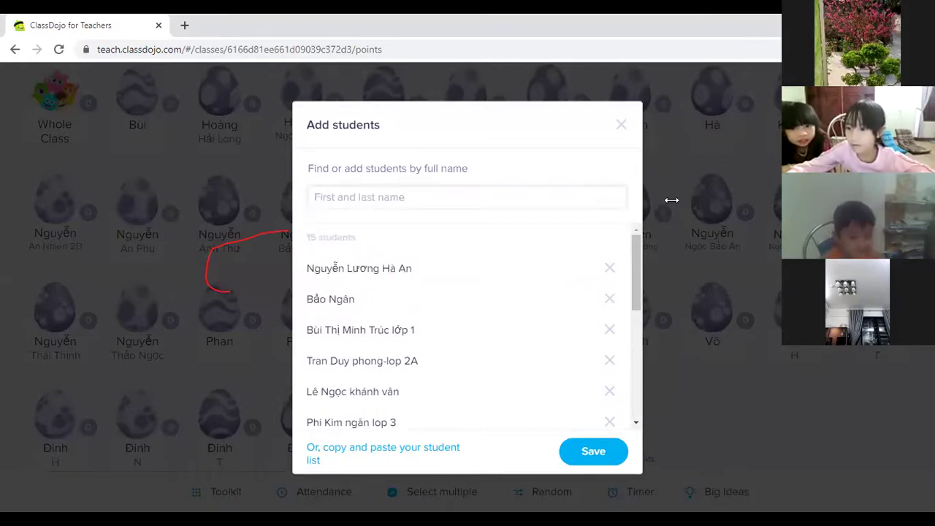
Step: Type the 16th student's name, fix its mistyped ending, and add it
click(408, 198)
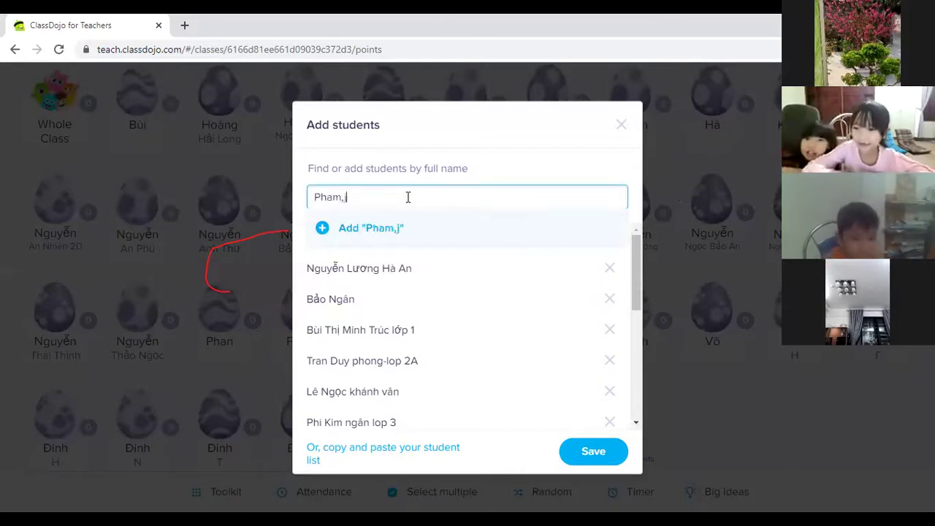
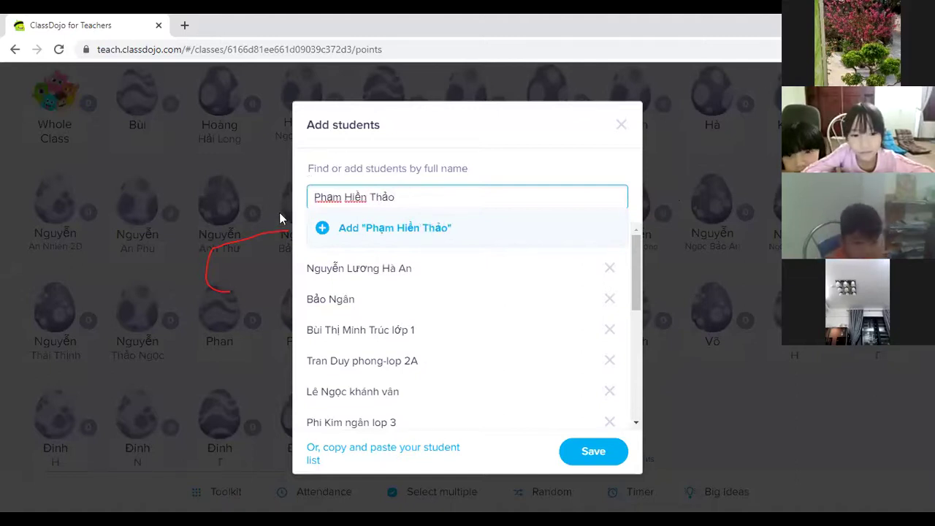
click(324, 229)
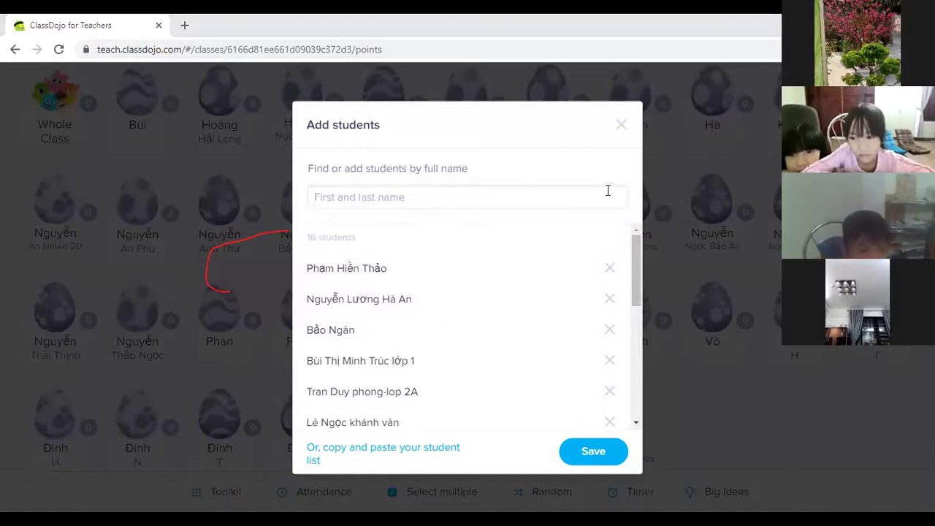
click(443, 207)
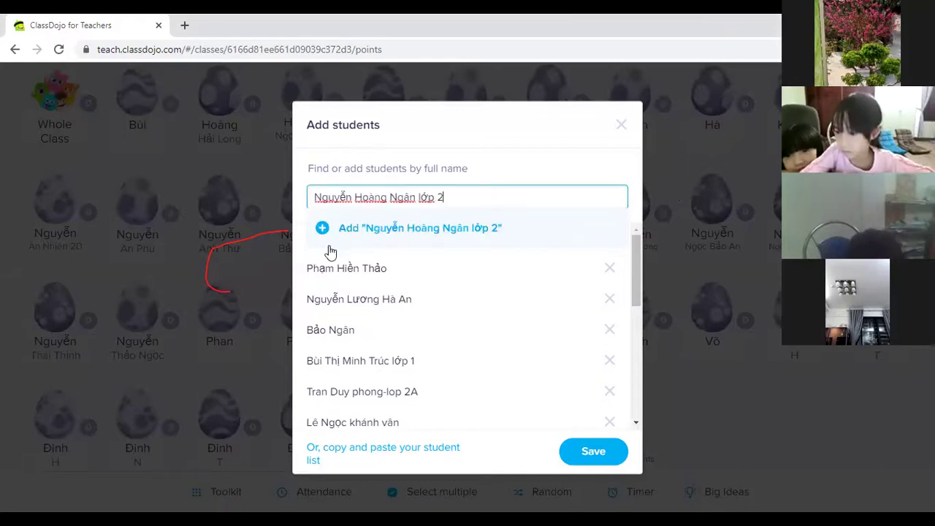
Step: Add the 17th student, then add another student with a nickname in parentheses after the name
click(324, 229)
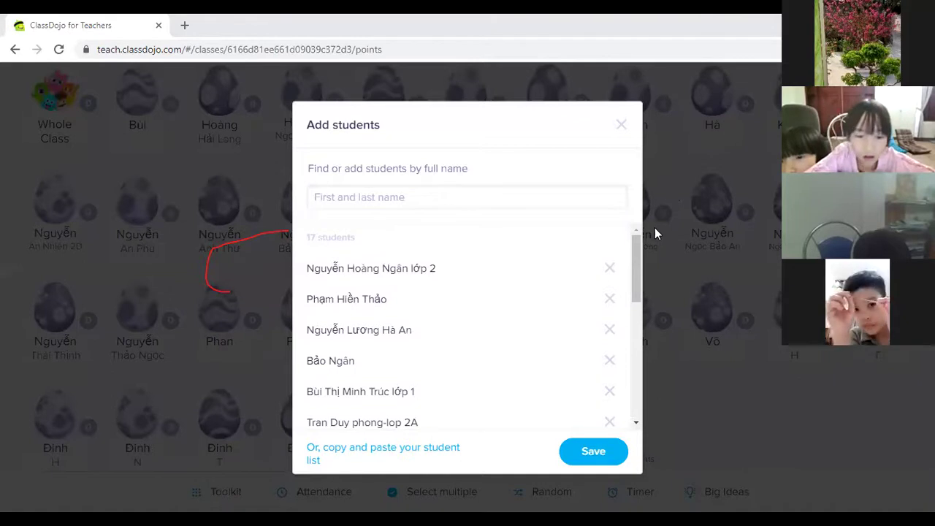
click(395, 199)
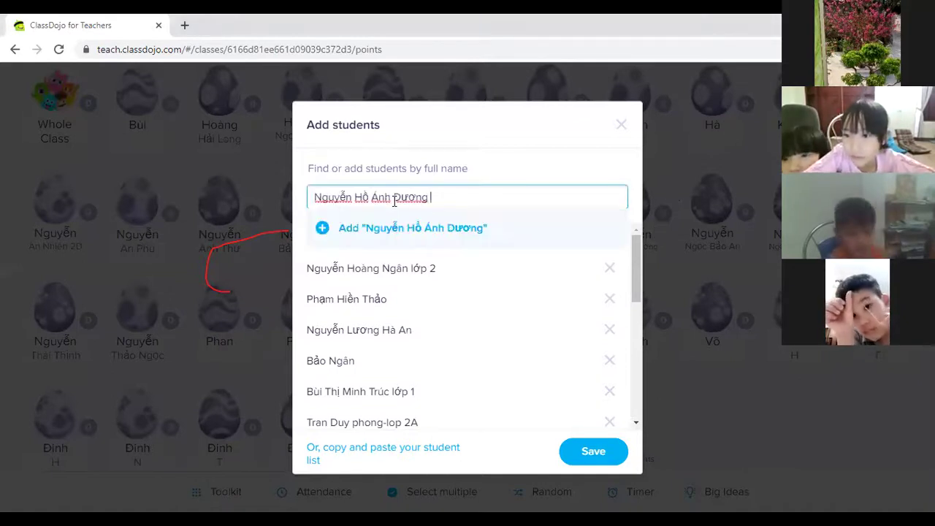
text((L)
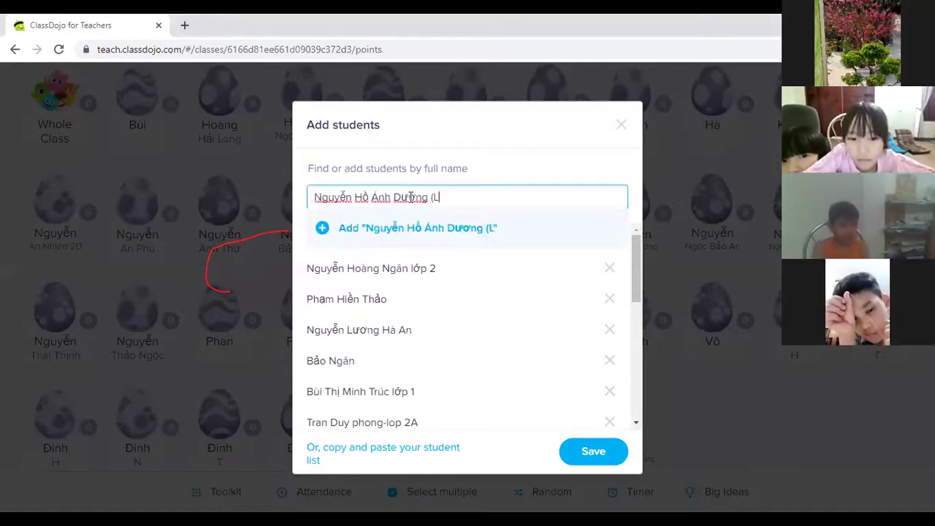
text(isa)
key(Return)
text(l)
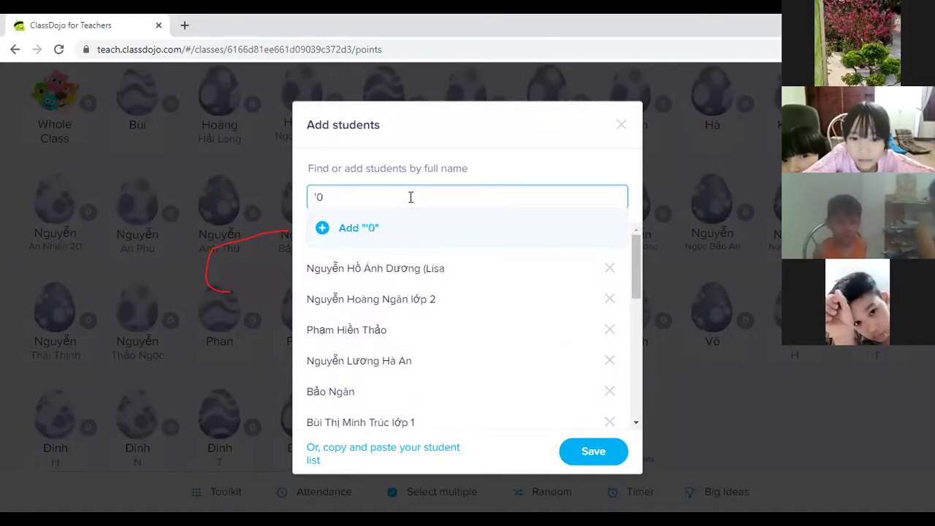
key(BackSpace)
key(BackSpace)
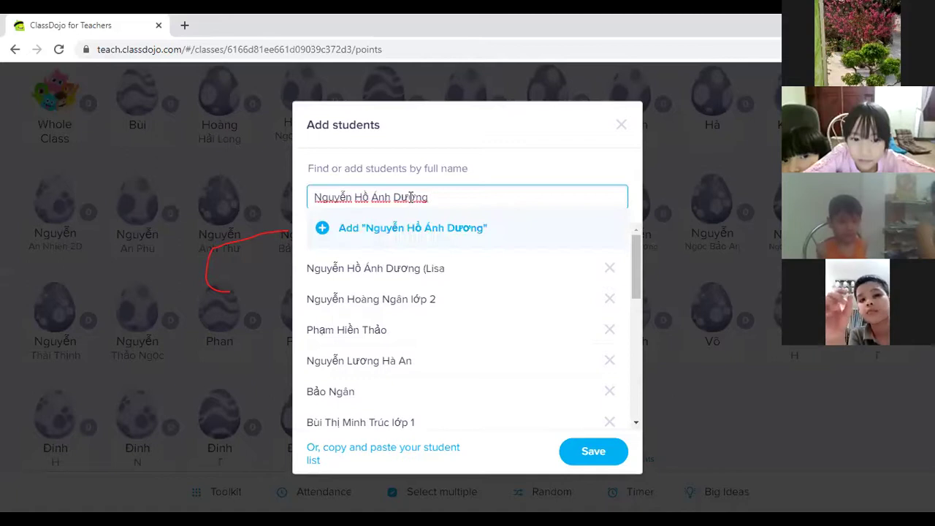
text((Lisa))
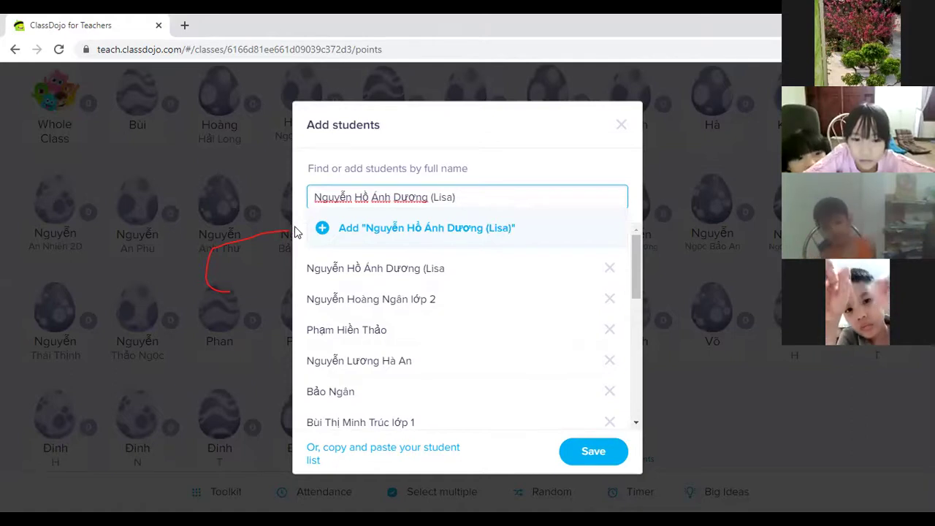
click(324, 227)
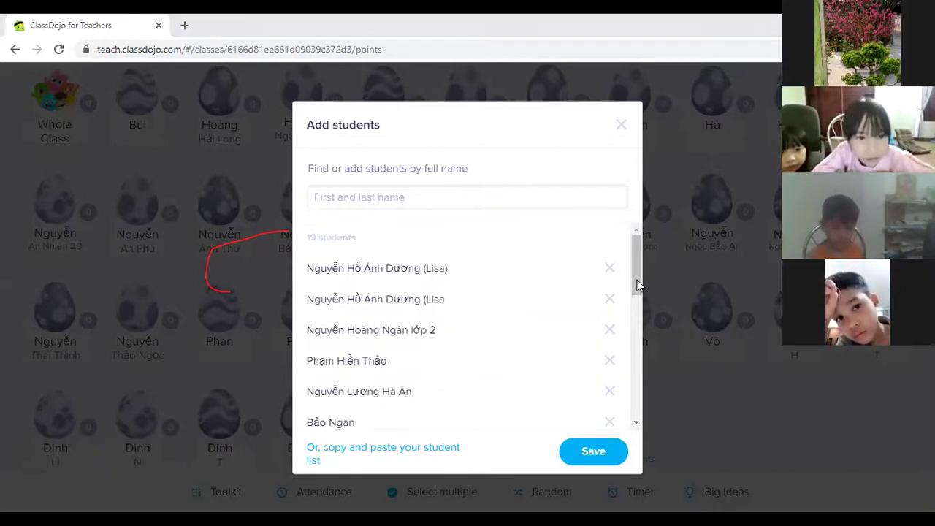
Step: Replace two names flagged as duplicates with a different pasted student and add them
click(370, 202)
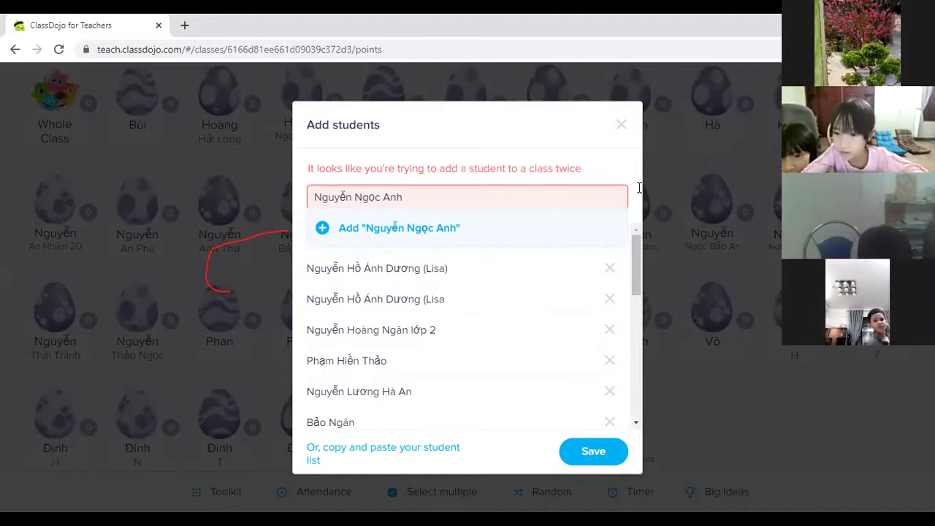
triple_click(347, 202)
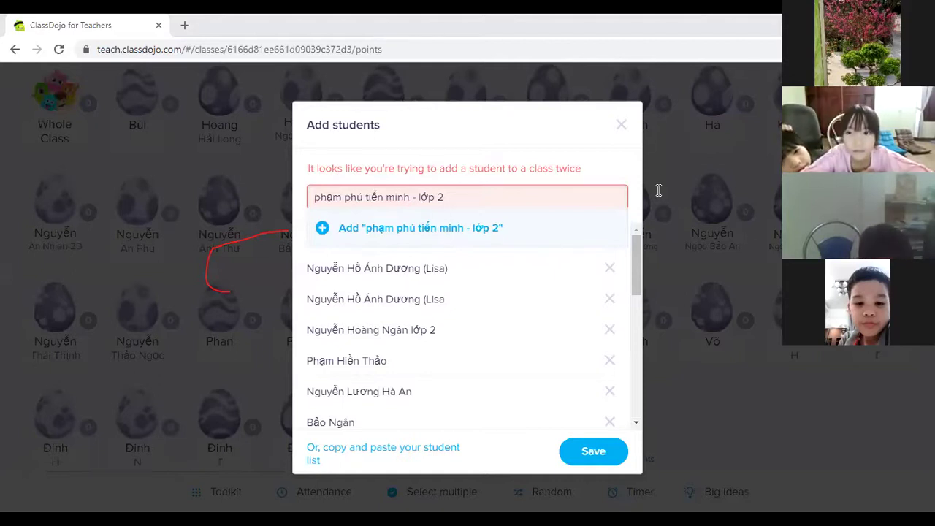
triple_click(414, 200)
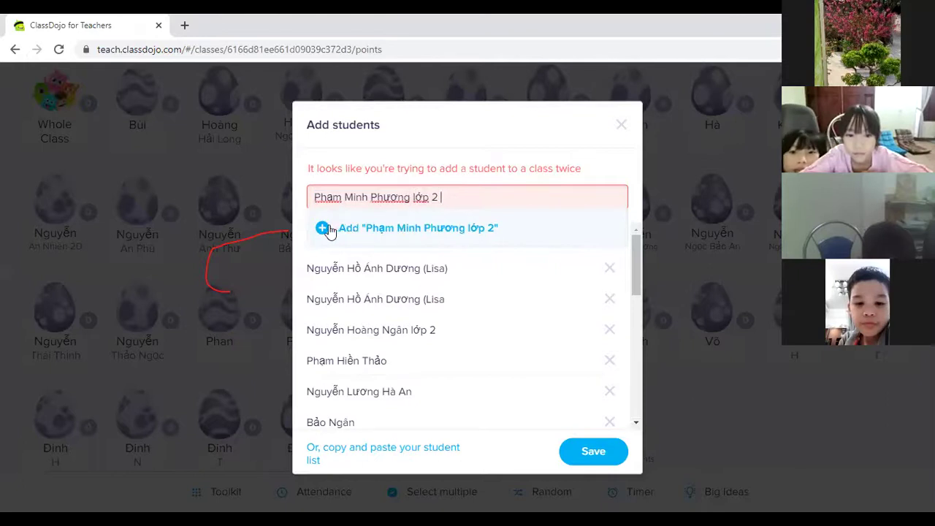
click(325, 228)
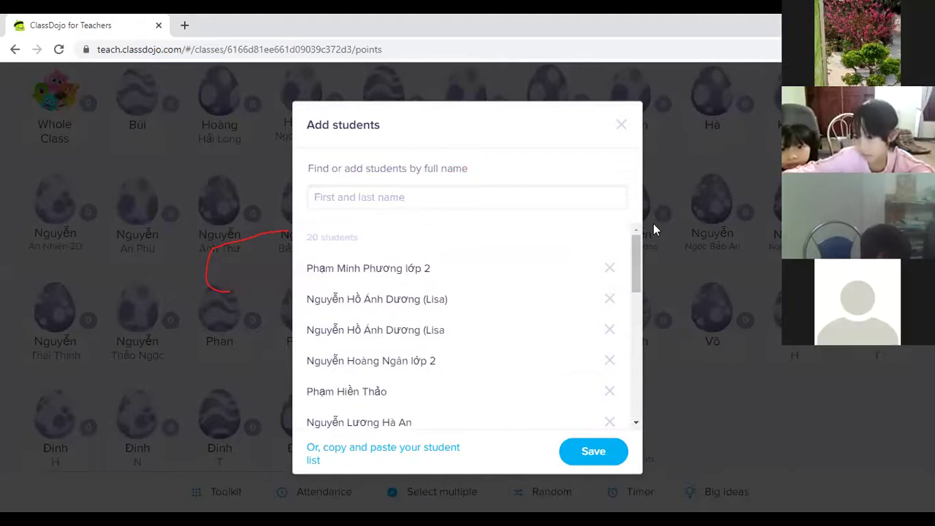
Step: Paste and add two more students to the pending list
click(373, 196)
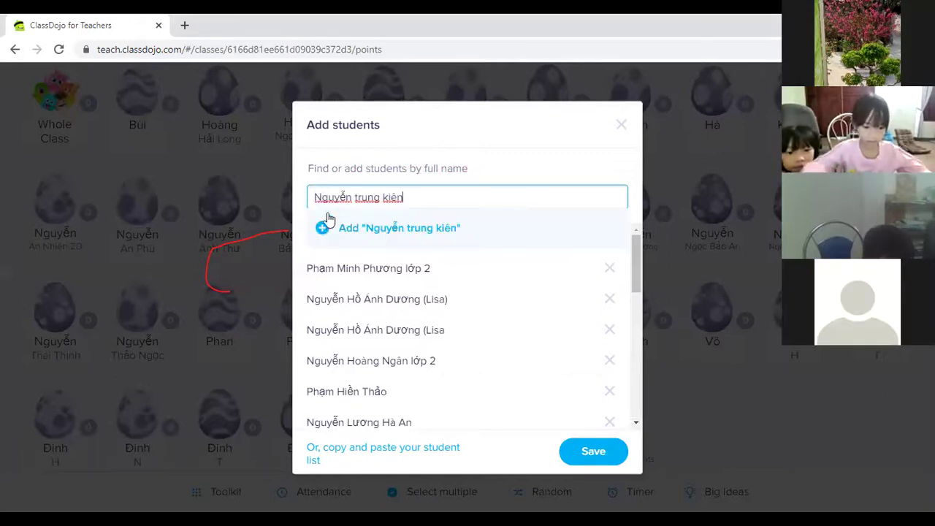
click(324, 227)
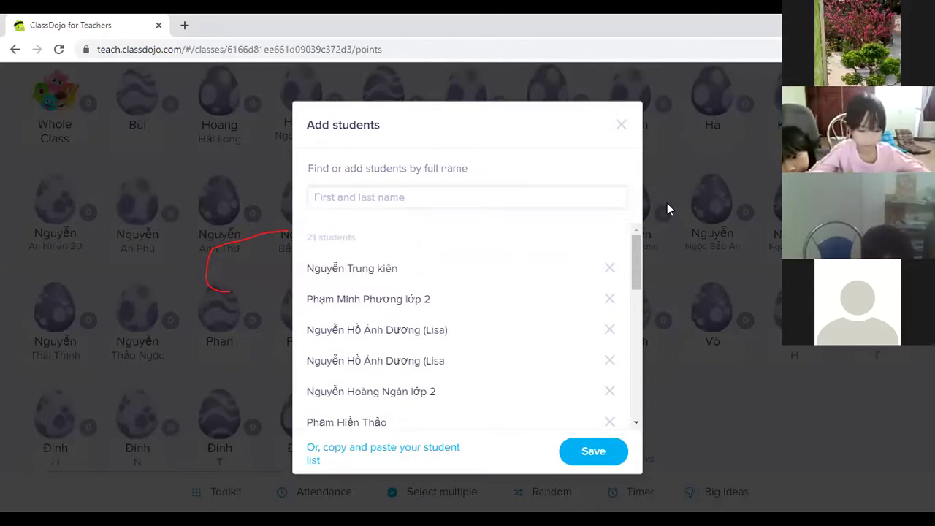
click(365, 196)
click(326, 228)
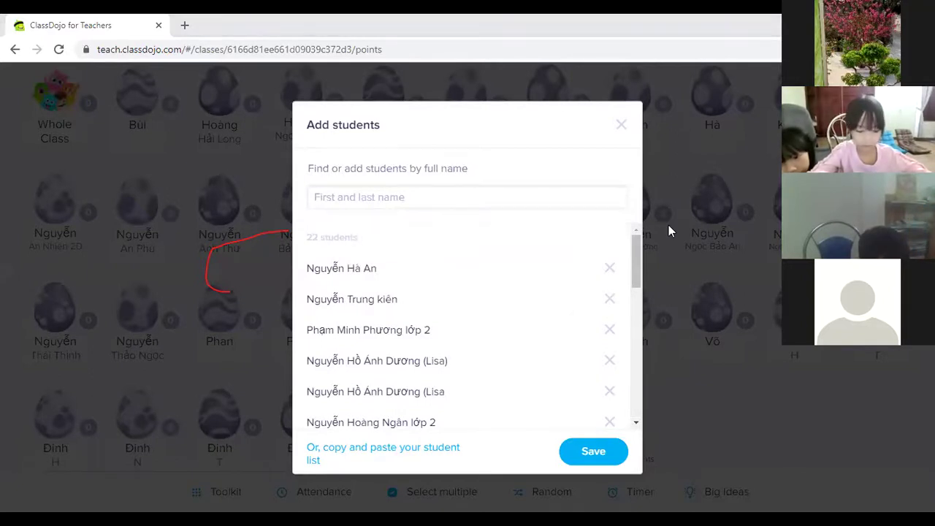
Step: Swap a duplicate-flagged name for a different student and add them, then add one more student
click(438, 195)
click(325, 227)
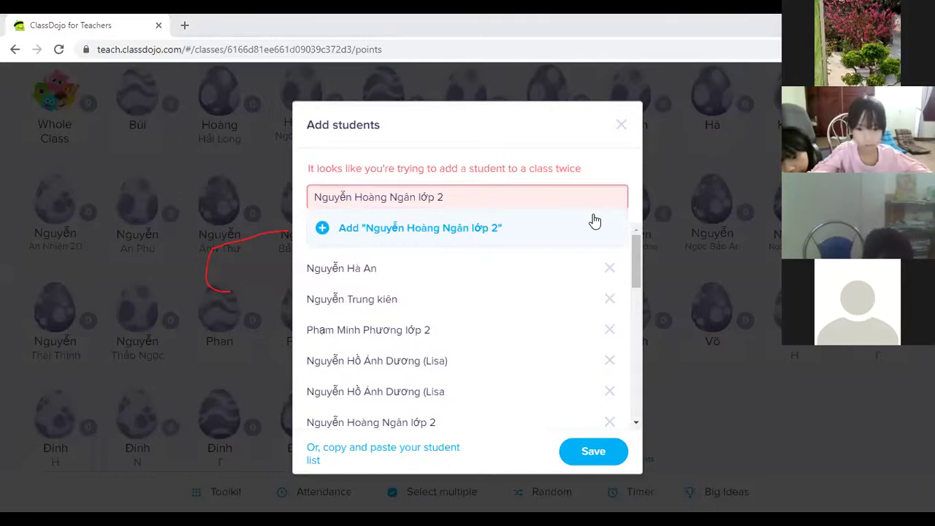
triple_click(380, 197)
click(327, 228)
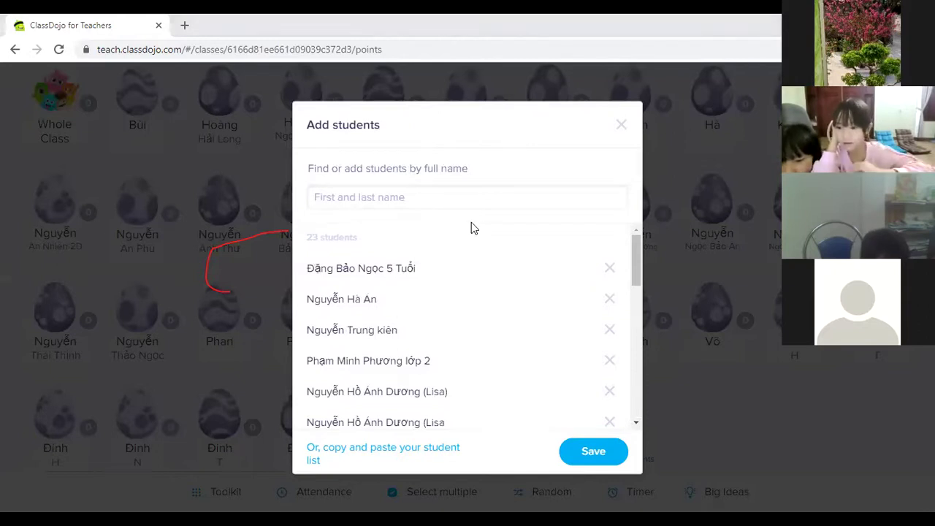
click(426, 207)
text(Quỳnh Ngân- lớp 2-4)
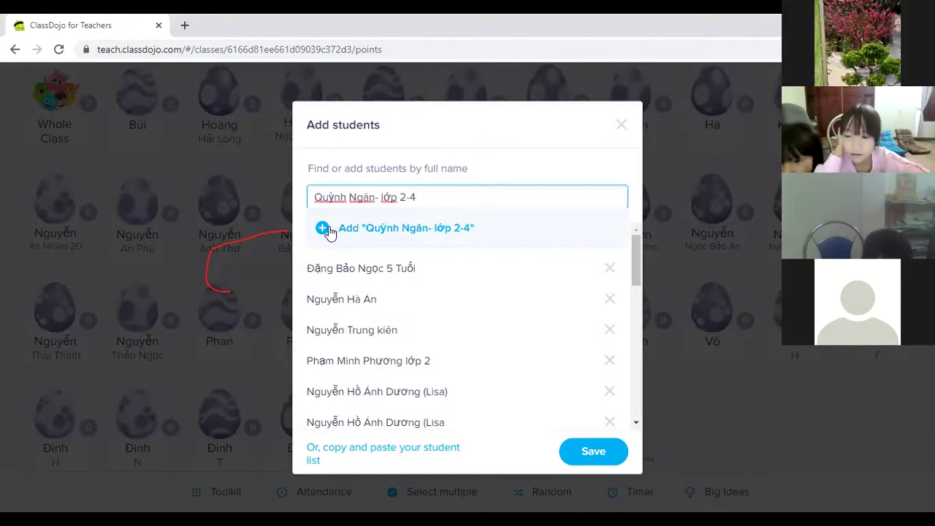
click(328, 229)
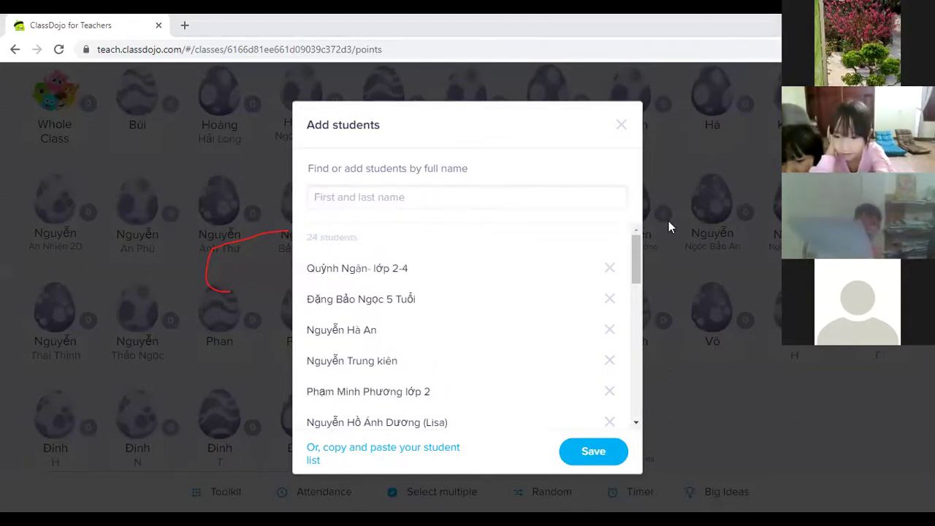
Step: Swap a pasted name that is already enrolled for a different student and add them
click(415, 198)
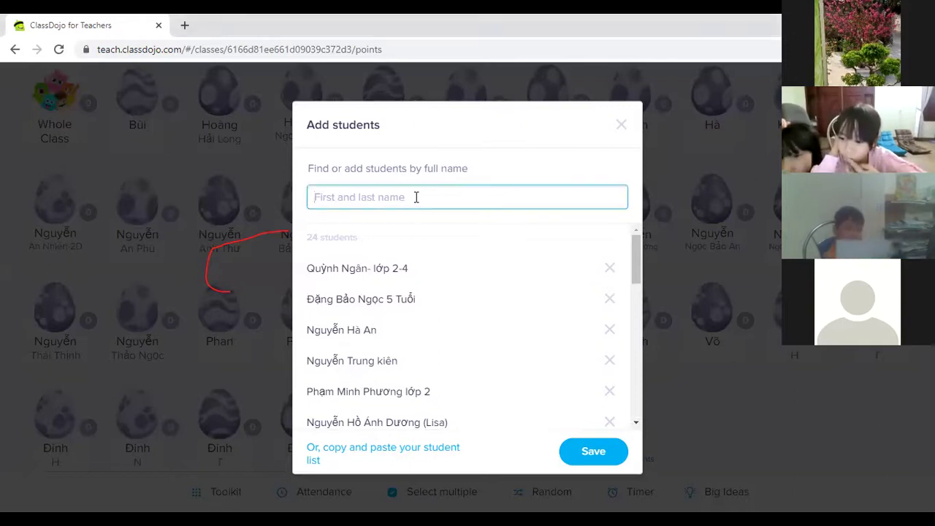
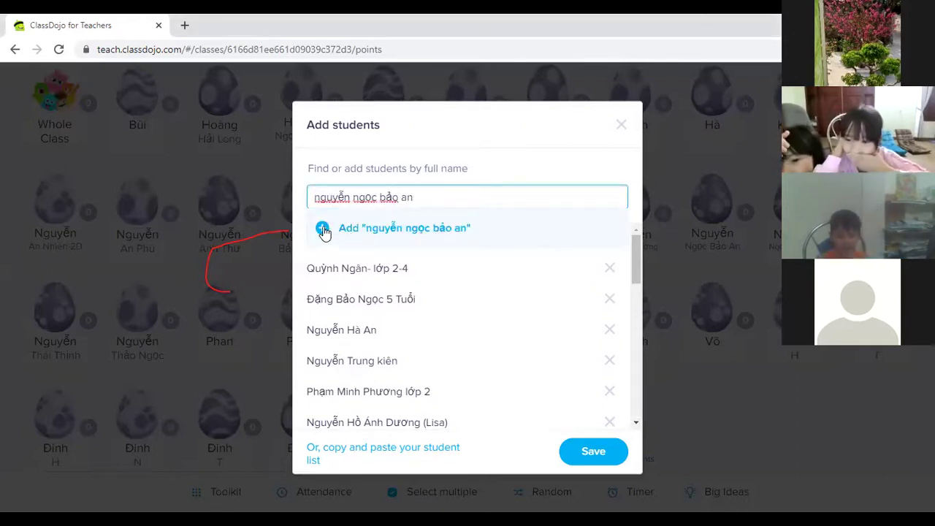
click(323, 228)
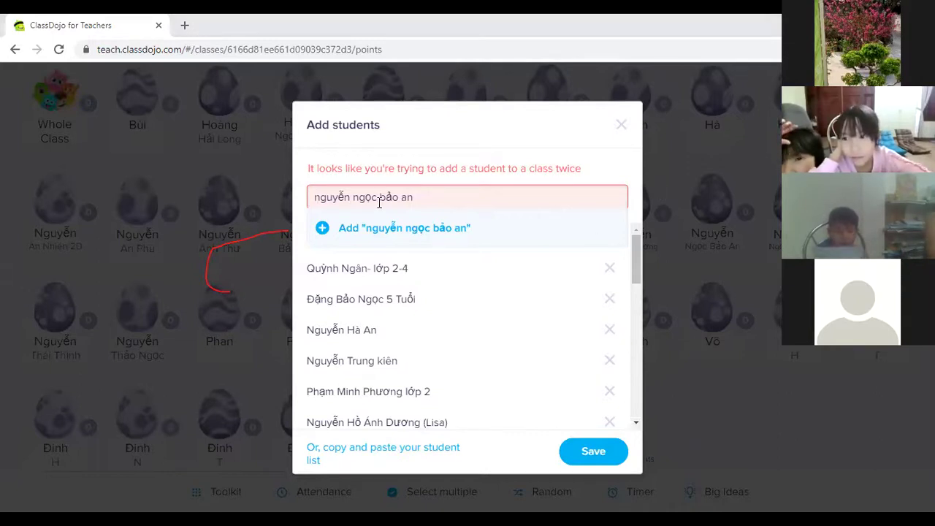
key(ctrl+a)
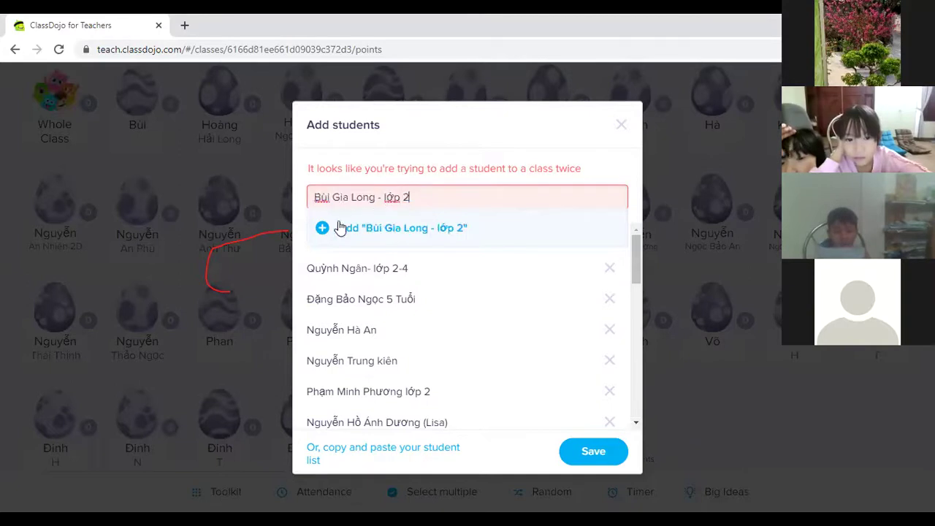
click(322, 228)
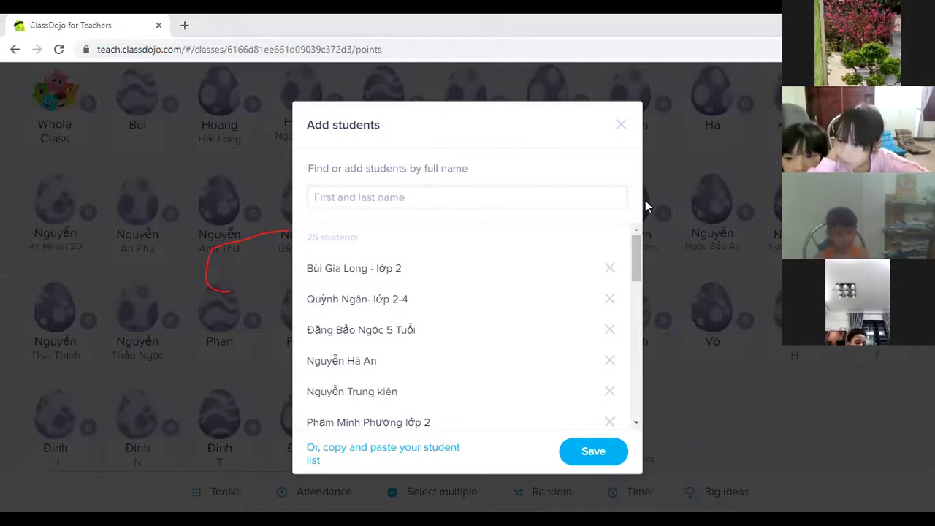
Step: Add two more pasted students, then enter a typed name that gets flagged as already enrolled
click(459, 195)
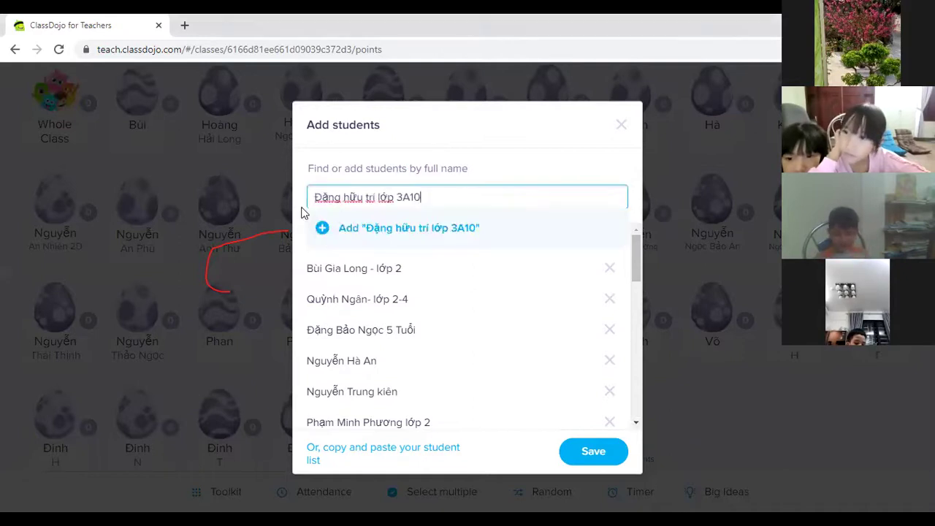
click(322, 230)
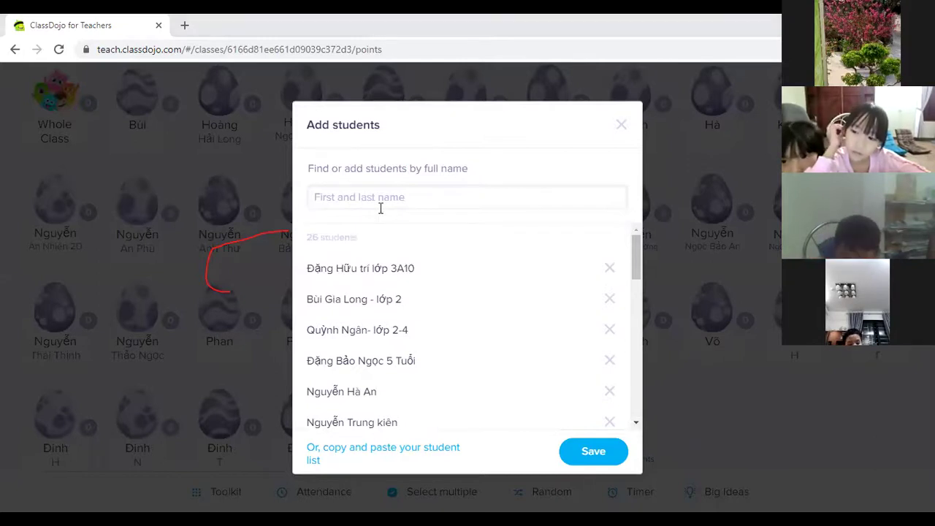
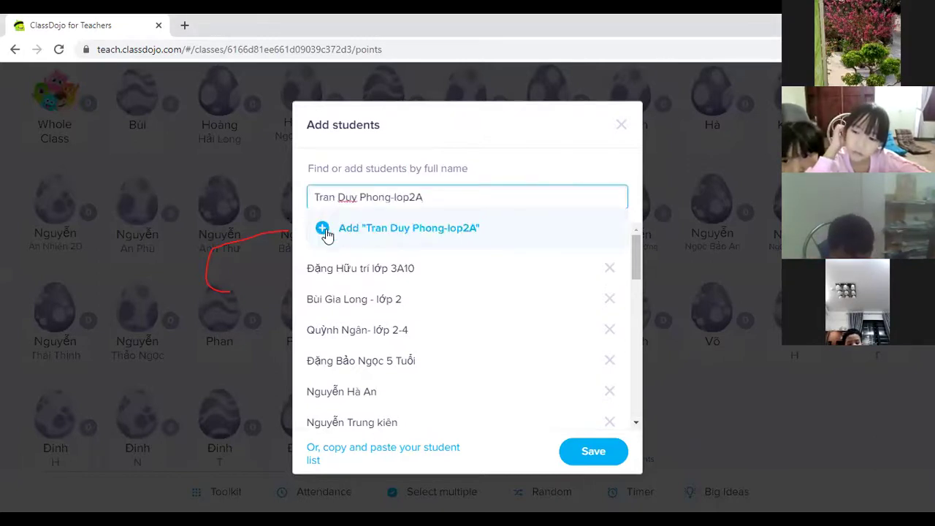
click(324, 229)
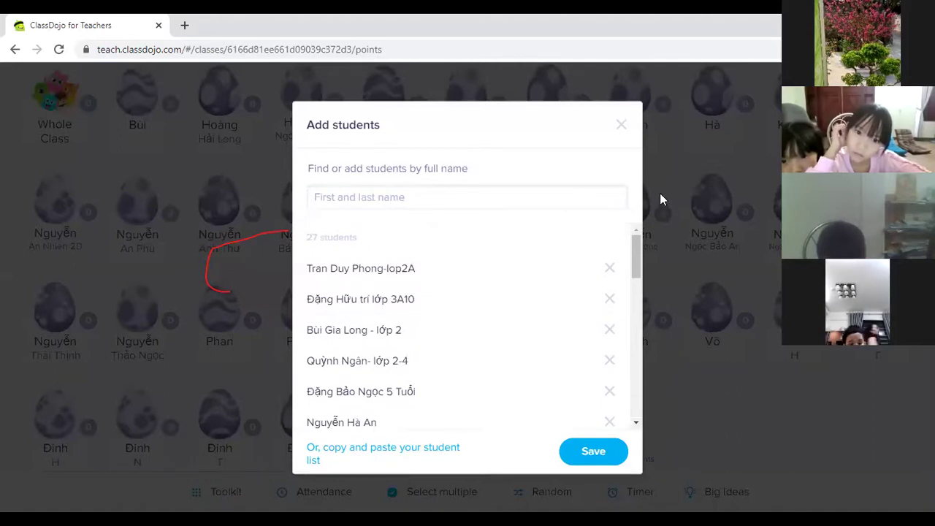
click(410, 205)
text(Đăng Khôi)
click(517, 226)
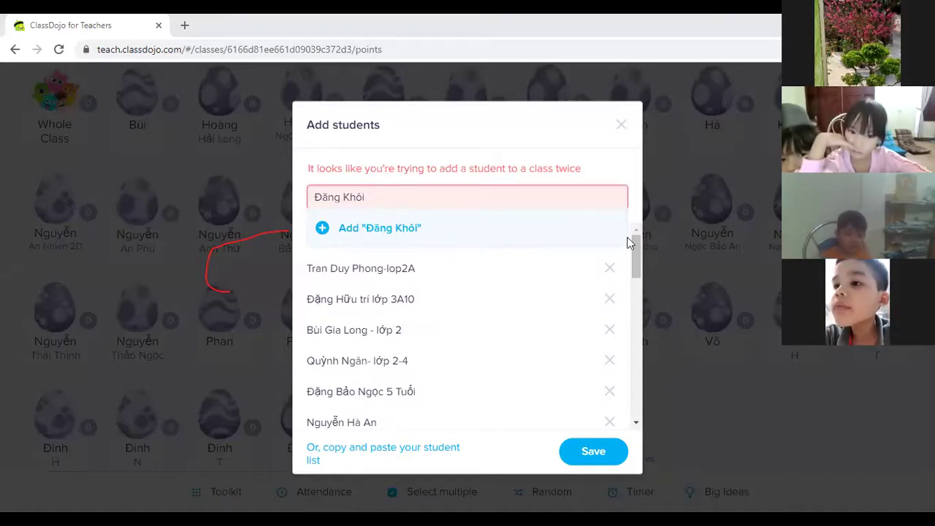
Step: Clear the duplicate name, paste replacement names, and add the one not already in the class
drag(394, 200, 283, 208)
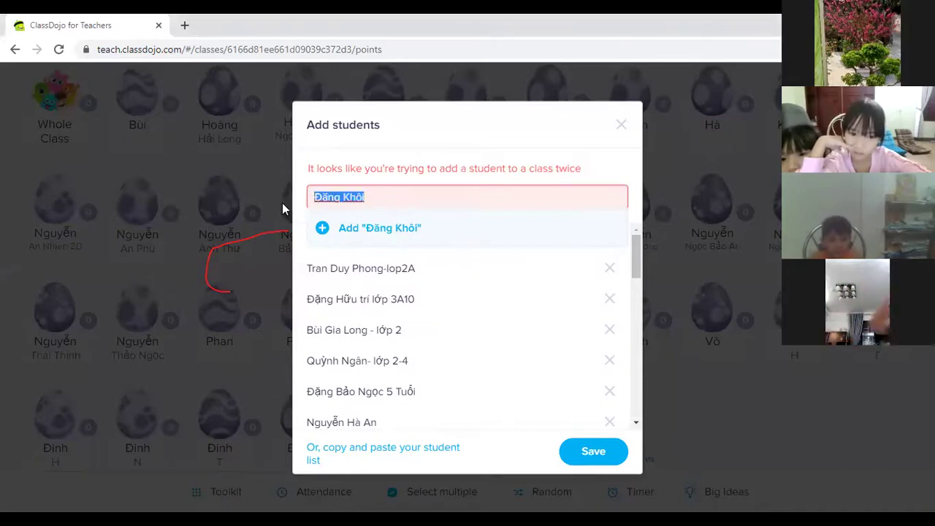
key(BackSpace)
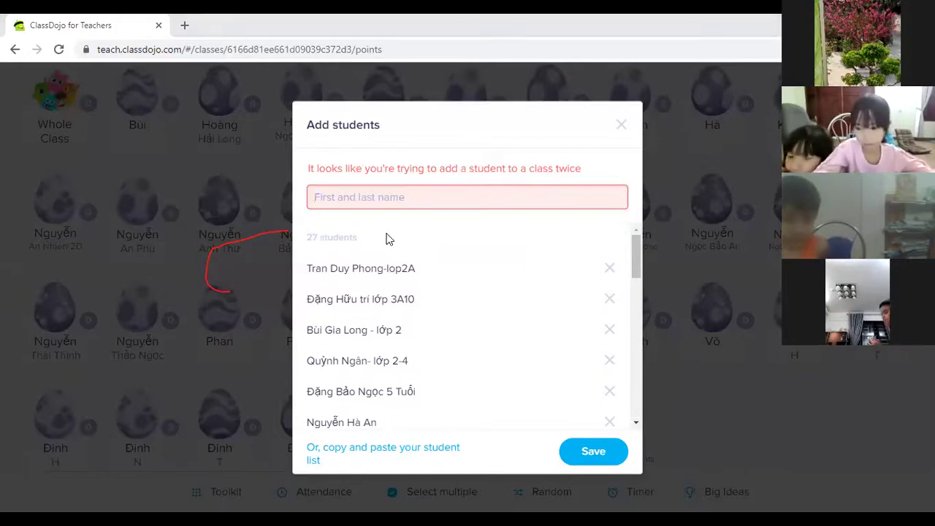
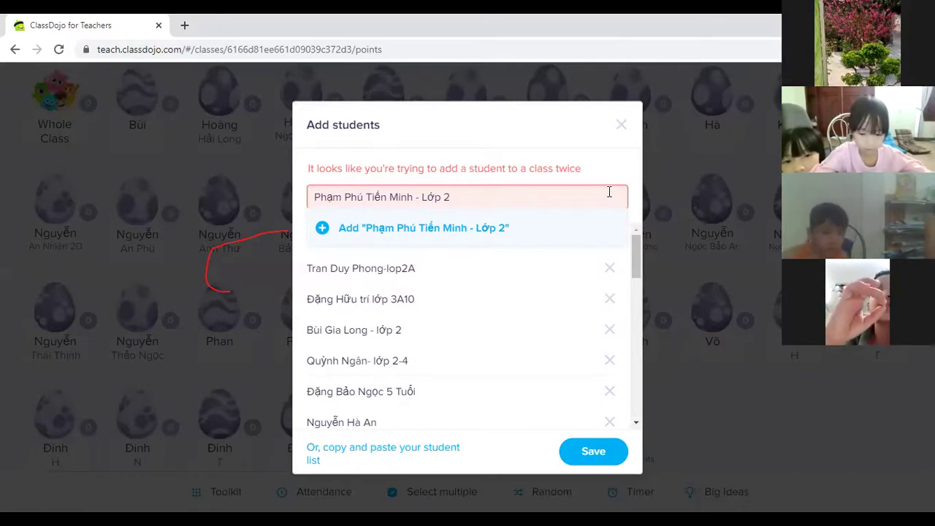
key(ctrl+a)
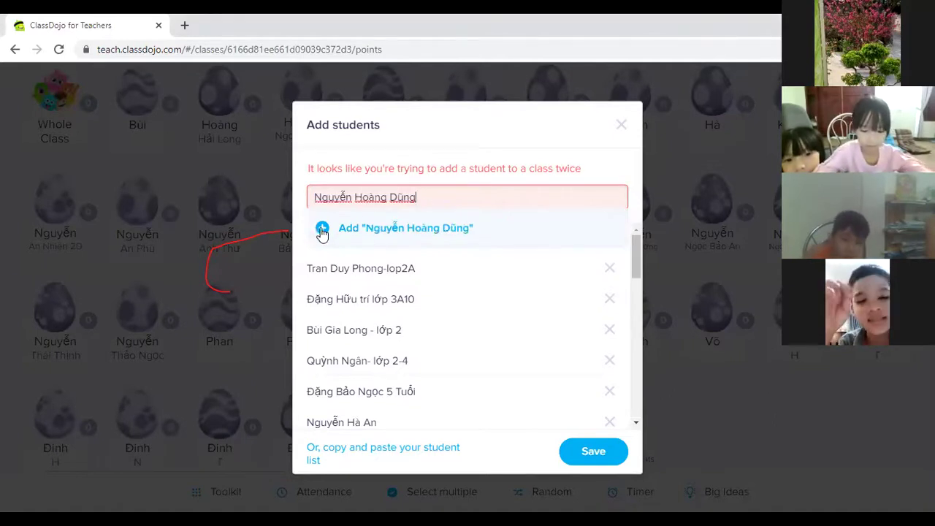
click(322, 229)
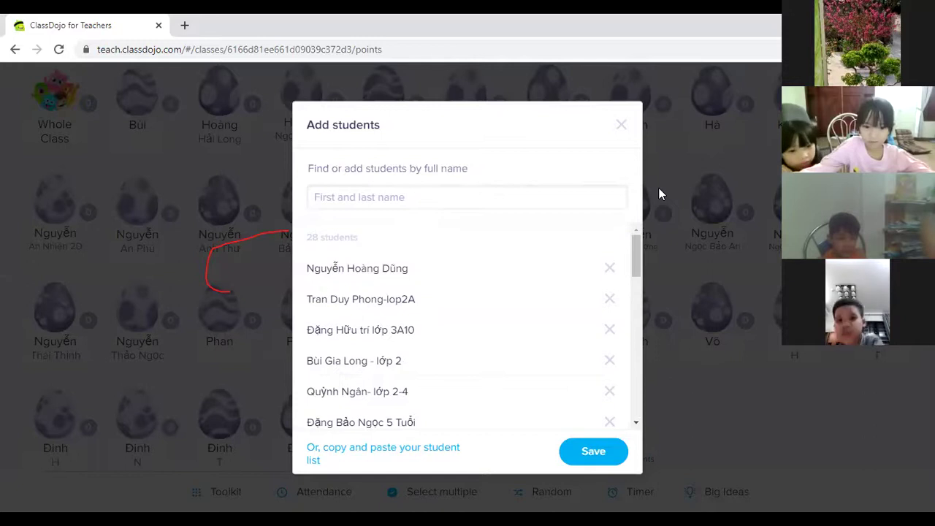
Step: Add three more students to the list: two pasted names and one typed name
click(346, 198)
click(316, 229)
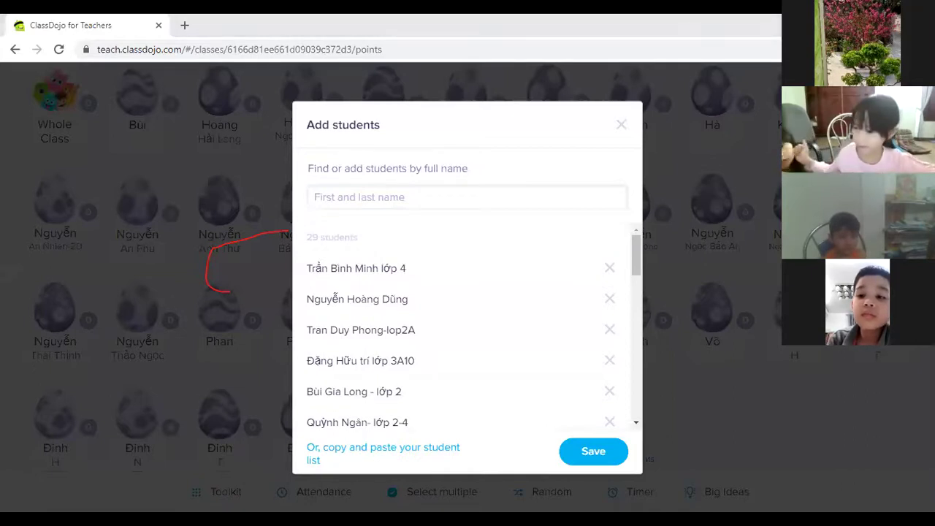
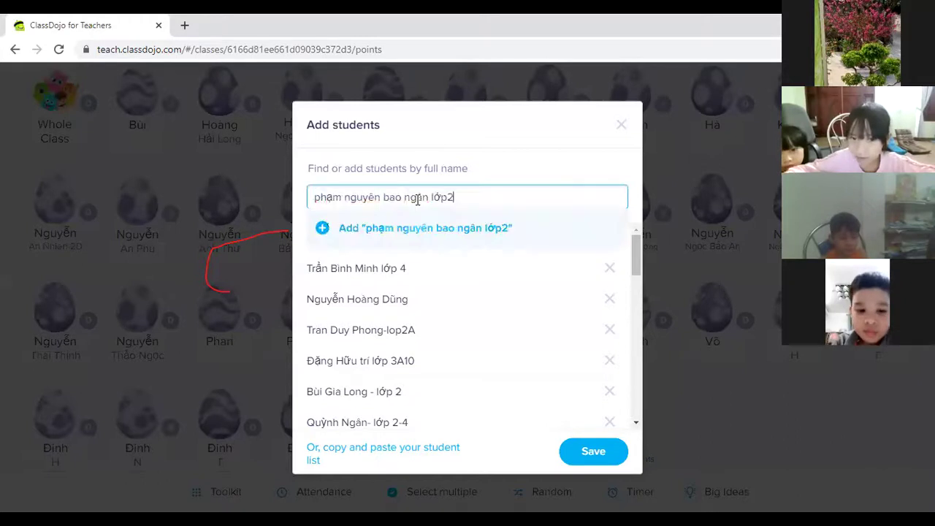
click(321, 226)
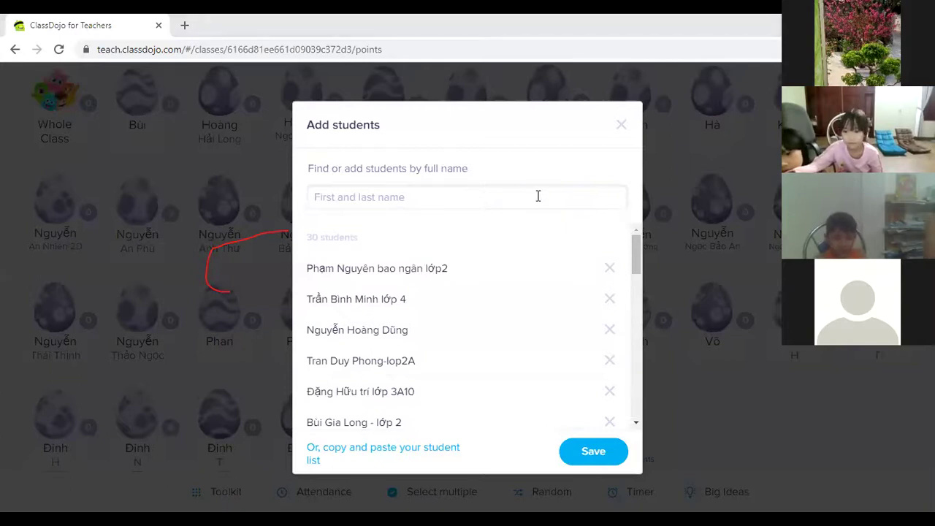
click(415, 200)
text(HẢI YẾN)
click(334, 239)
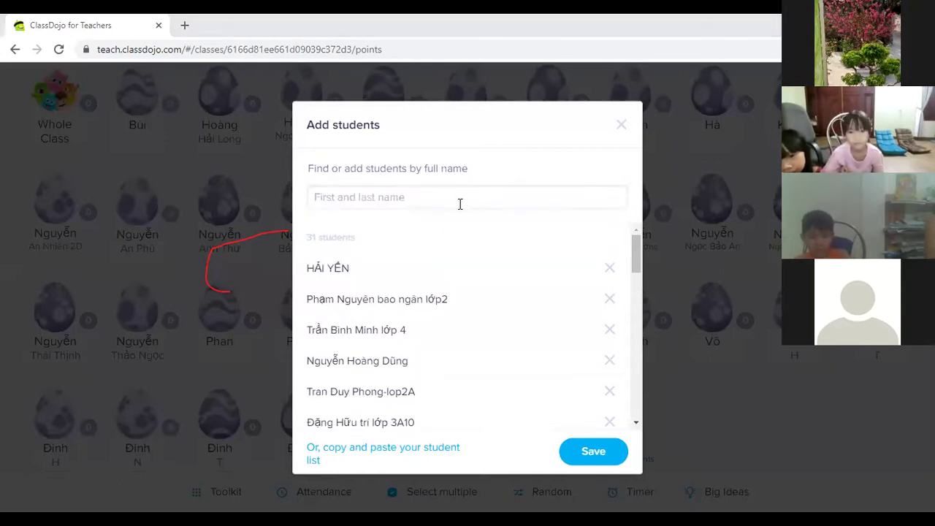
Step: Replace pasted names flagged as already enrolled with a new student's name and add it
click(438, 205)
click(323, 230)
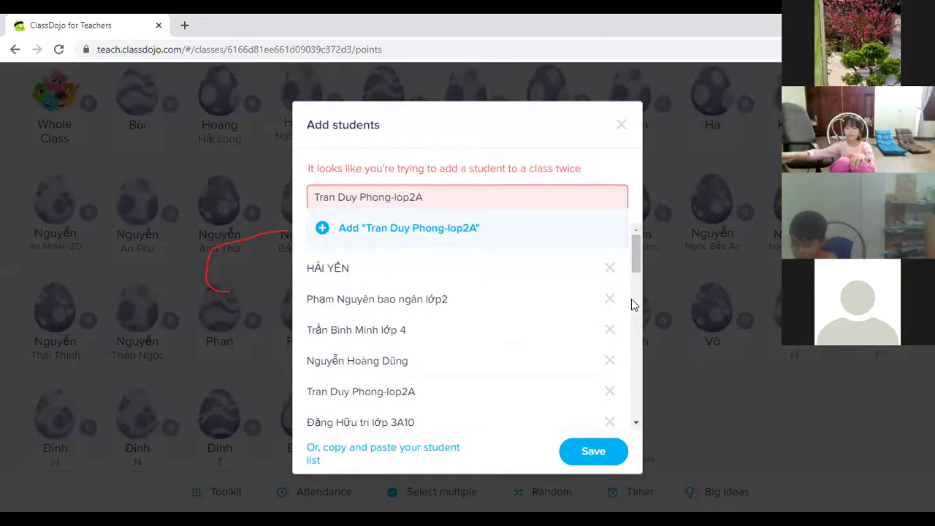
triple_click(412, 195)
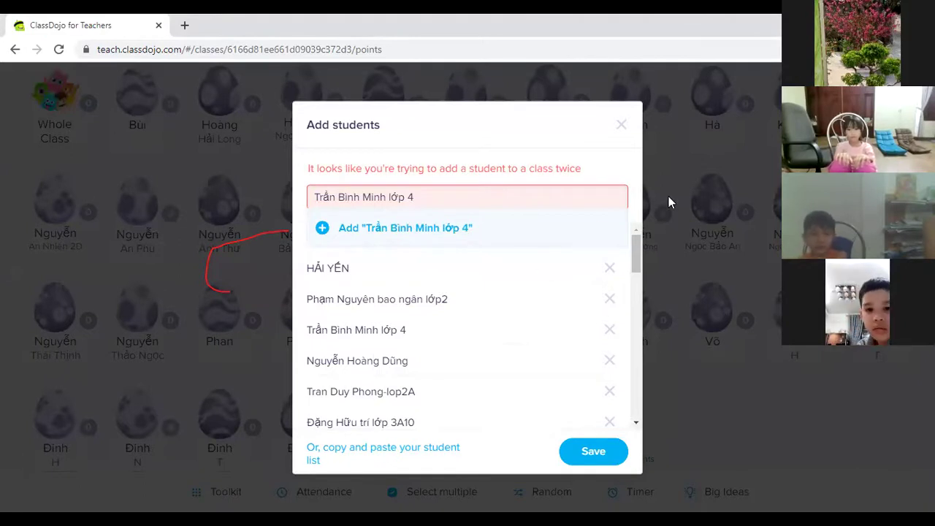
triple_click(555, 203)
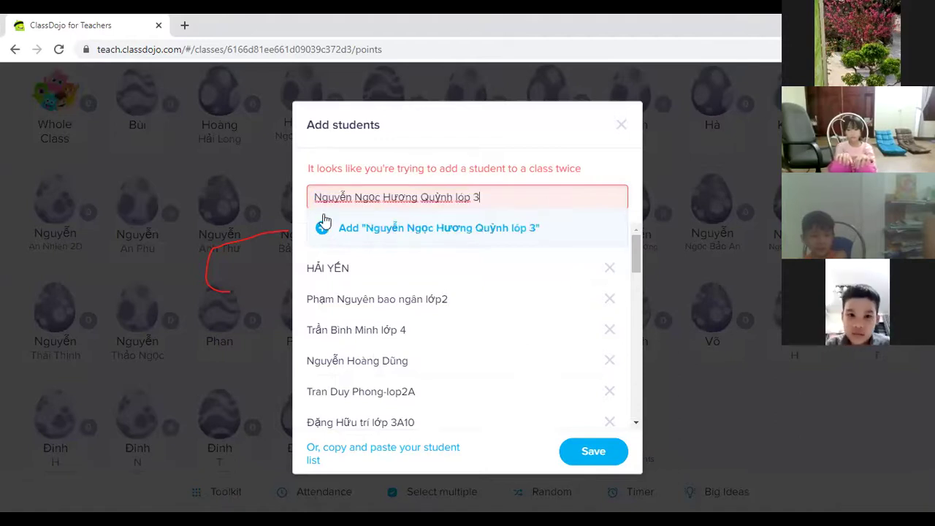
click(325, 223)
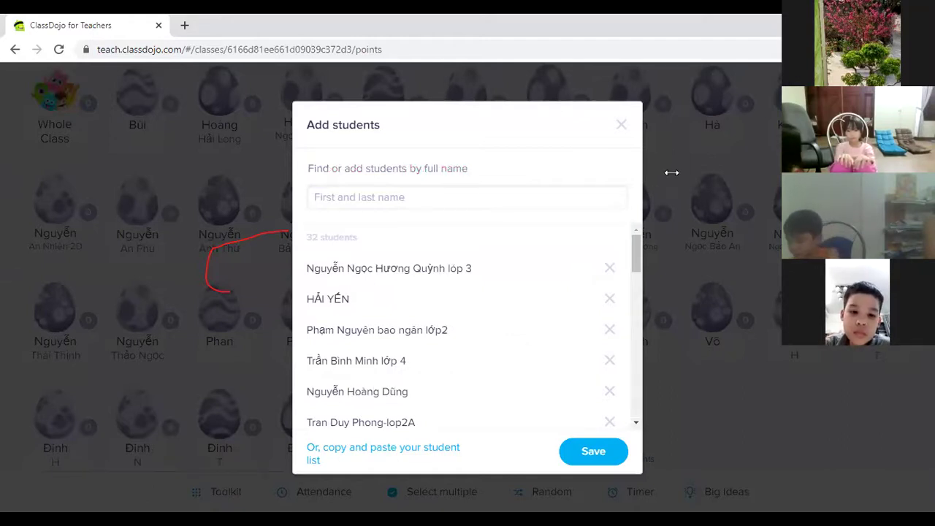
Step: Add three students: one typed name with a '2A' class suffix and two pasted names
click(463, 193)
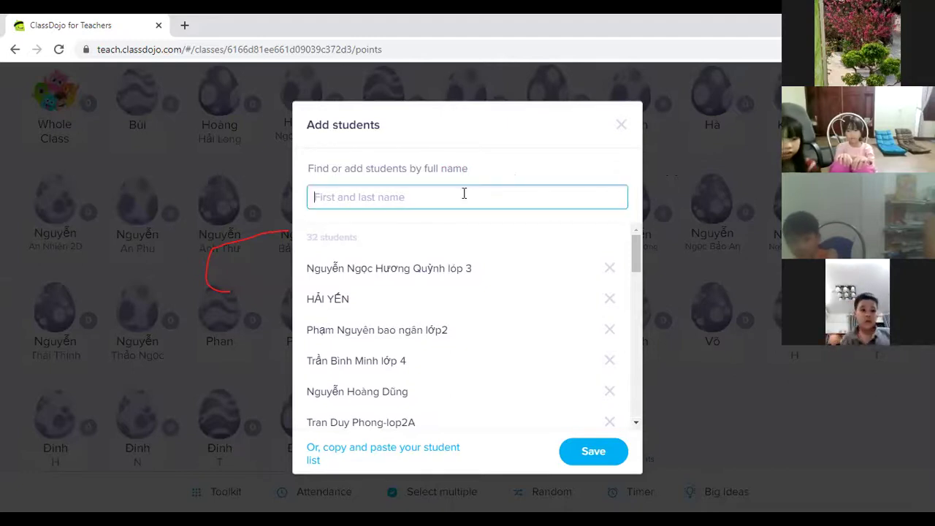
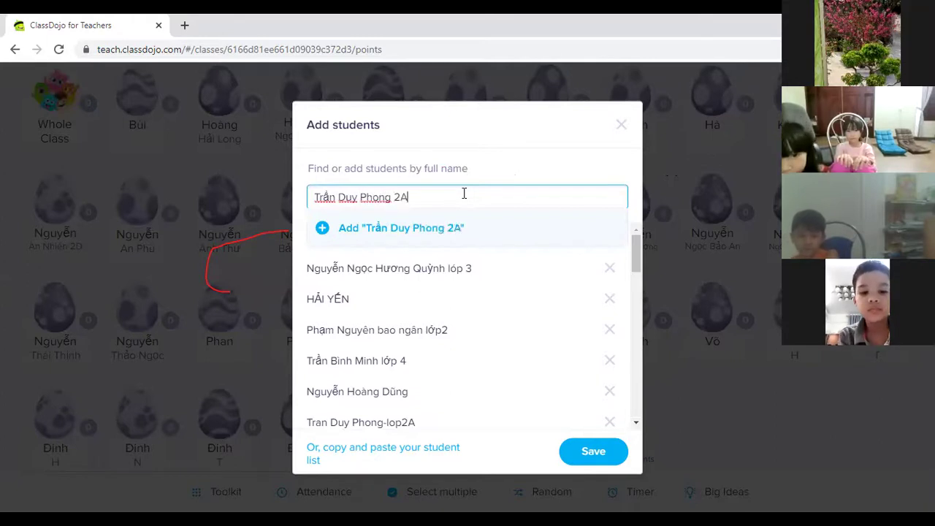
click(318, 236)
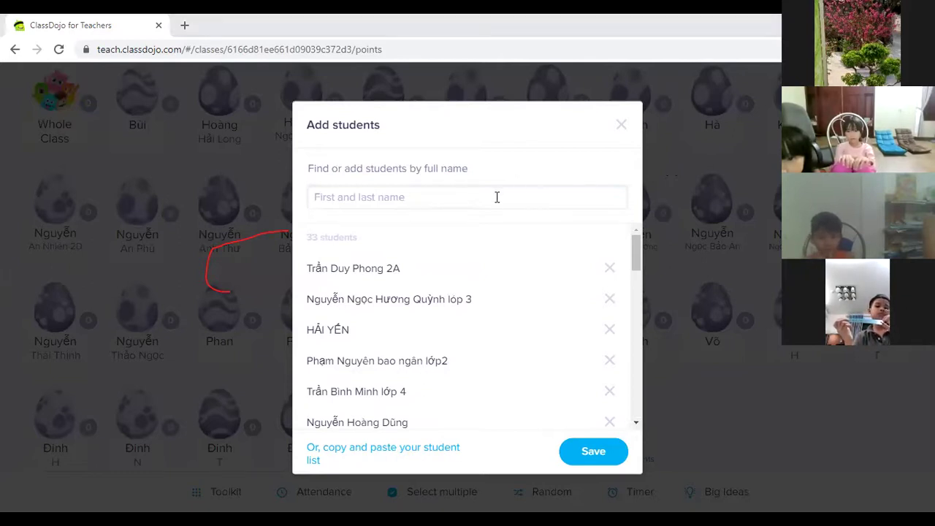
click(322, 232)
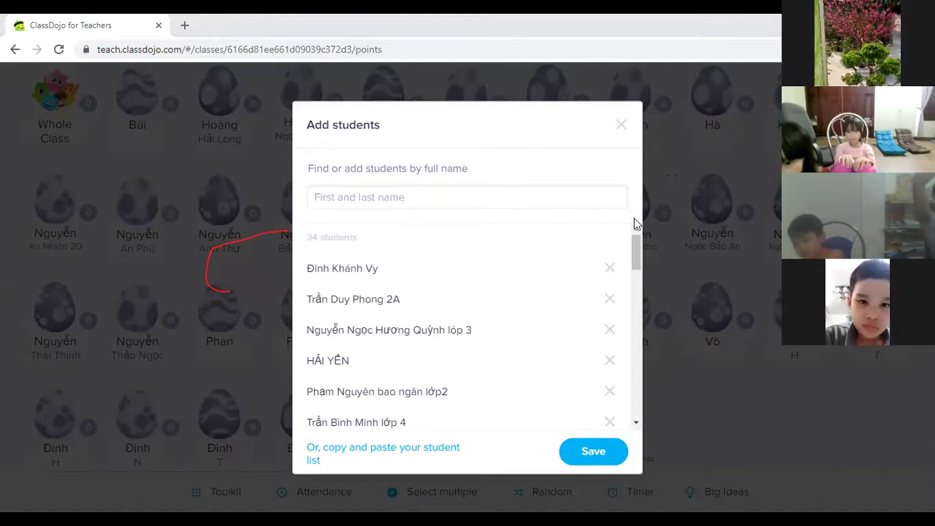
click(492, 197)
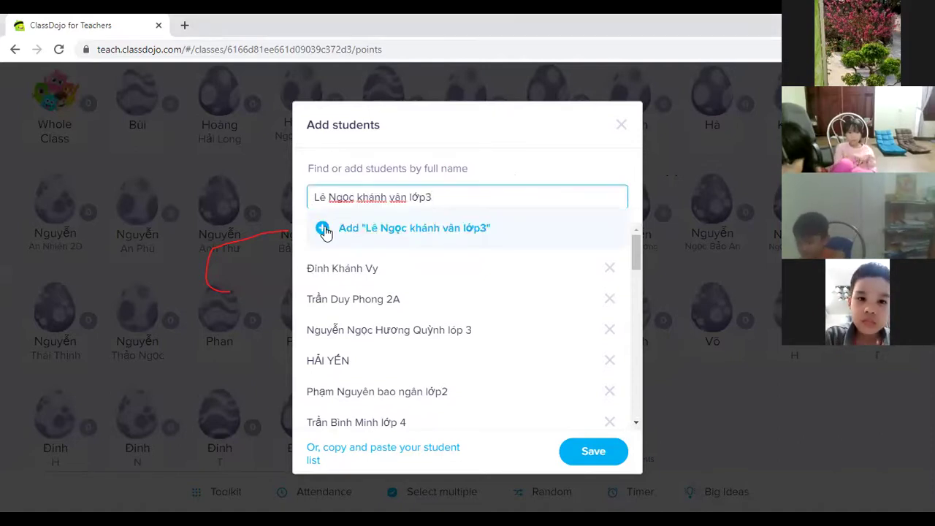
click(325, 229)
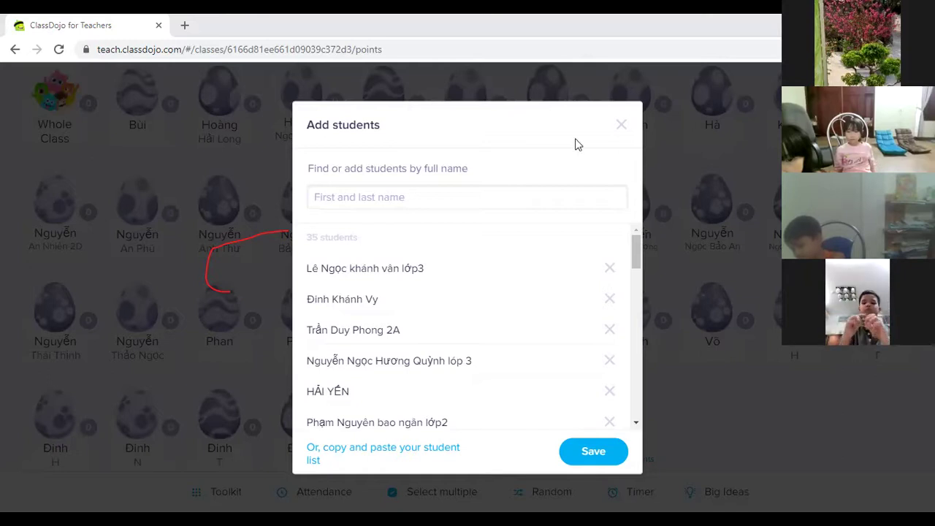
Step: Add another pasted student, then replace a name flagged as already enrolled and add the replacement
click(453, 196)
text(Tiến Minh - Lớp 2)
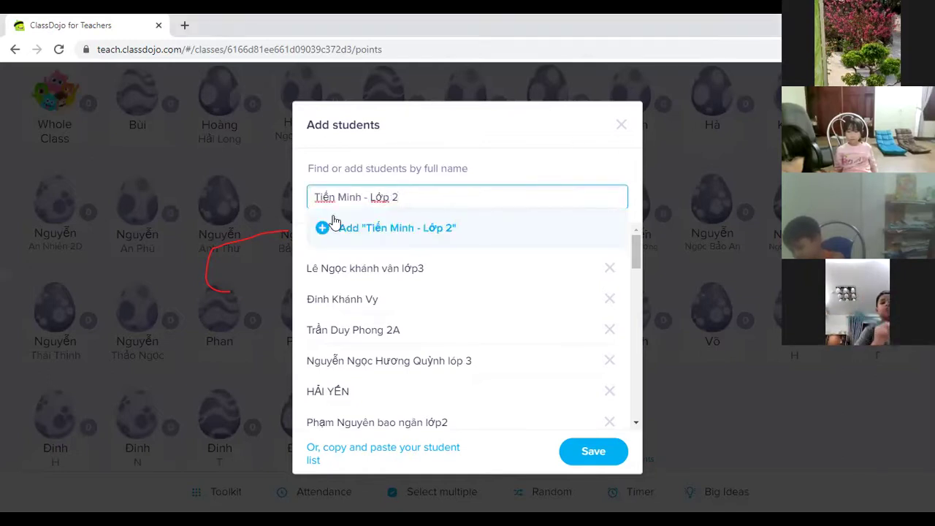
click(329, 226)
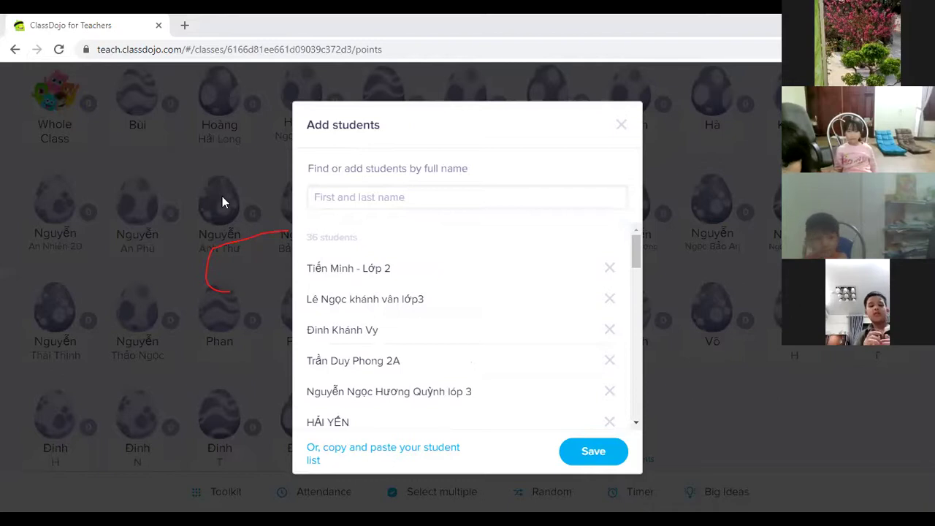
click(461, 192)
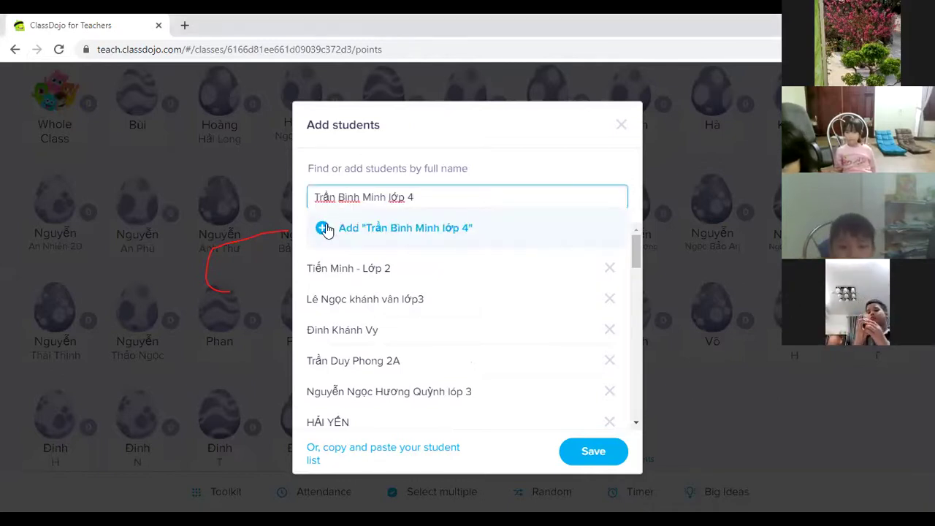
click(326, 229)
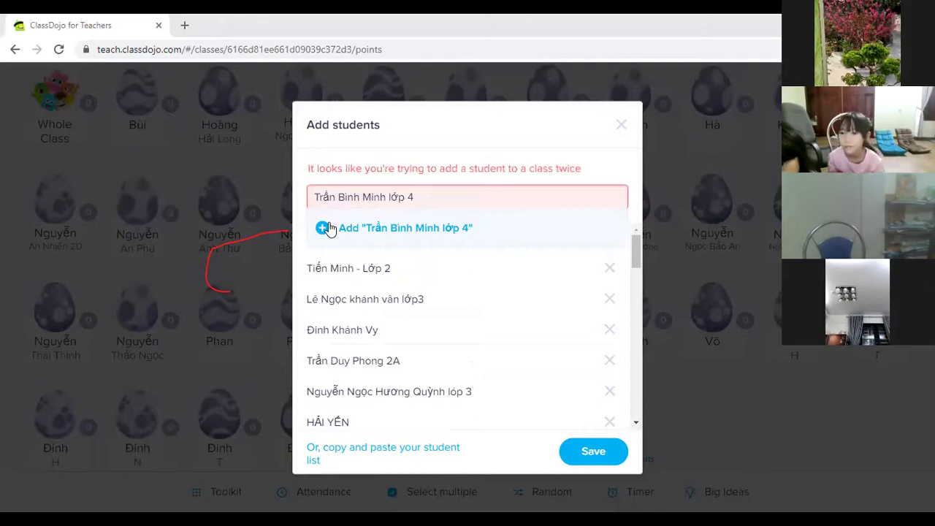
triple_click(463, 206)
click(324, 228)
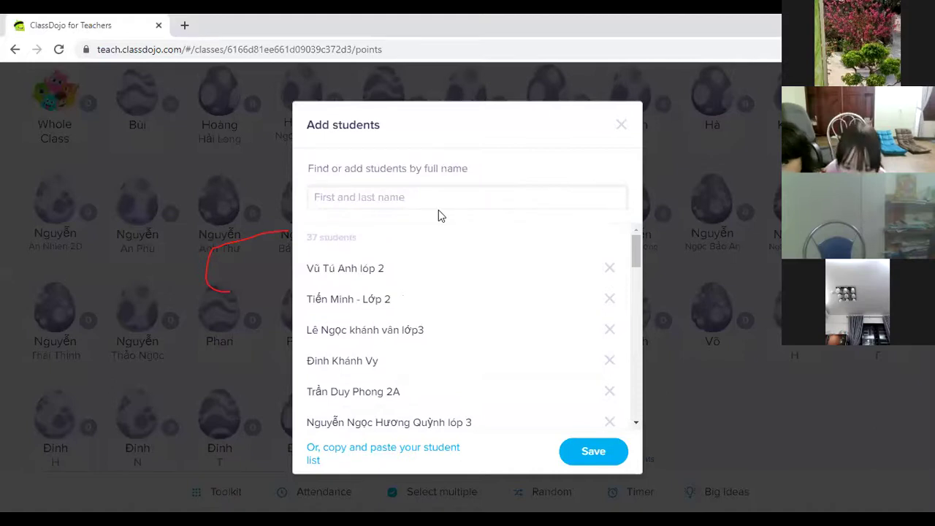
Step: Type and add two more students' full names to the roster
click(405, 199)
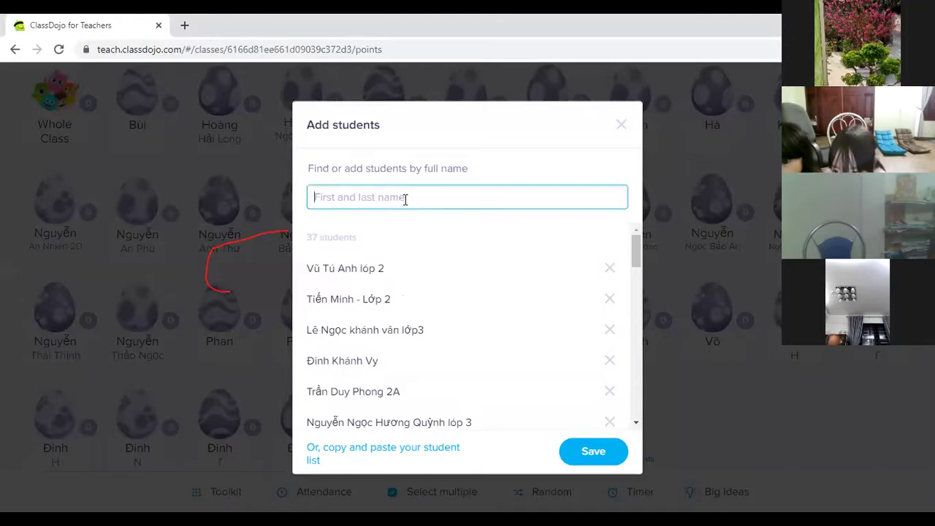
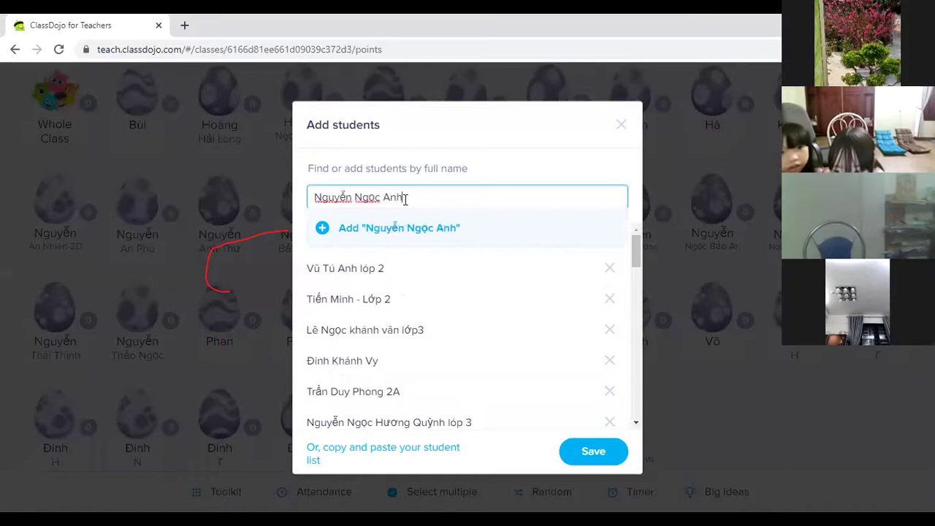
click(321, 228)
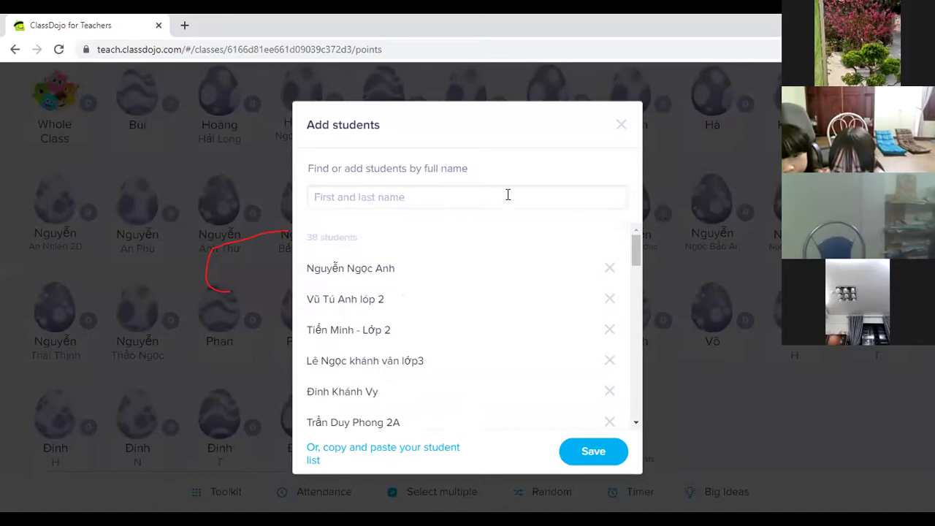
click(414, 200)
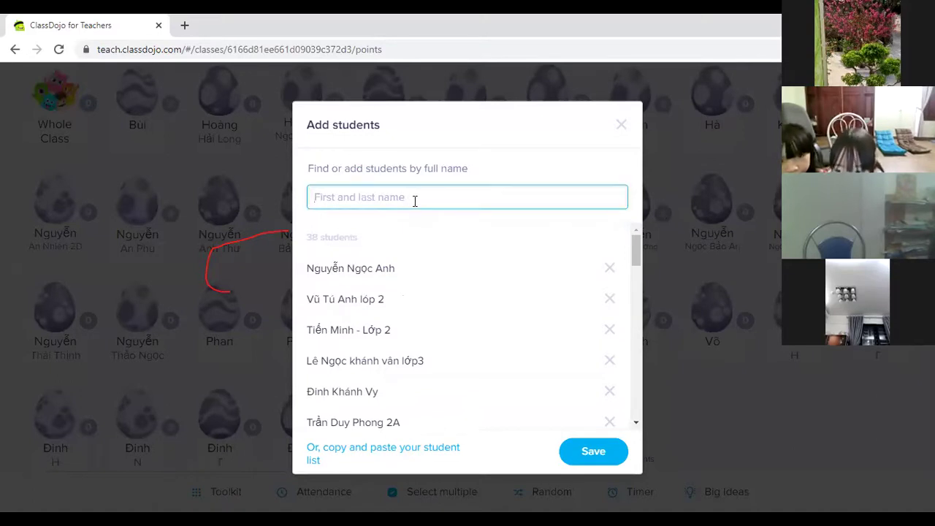
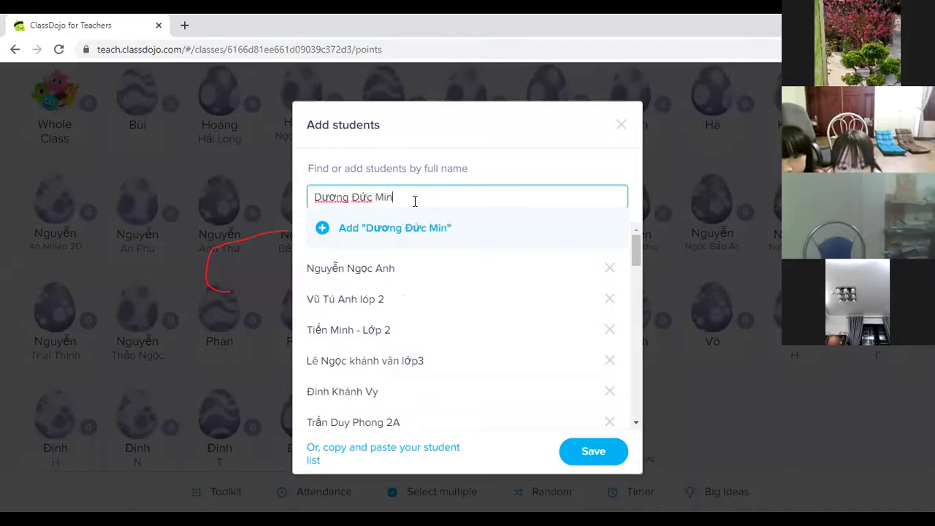
click(323, 235)
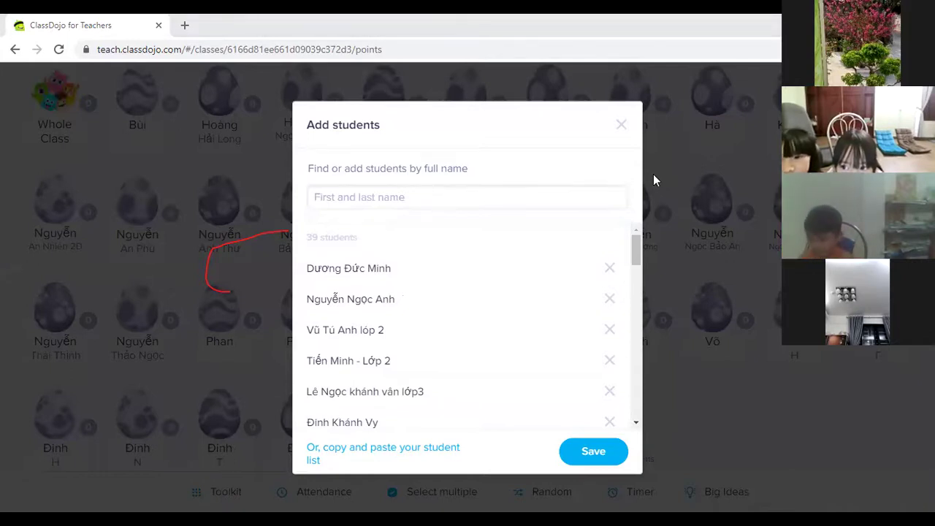
Step: Add a pasted student, then a typed student tagged 'lớp 1 C'
click(455, 198)
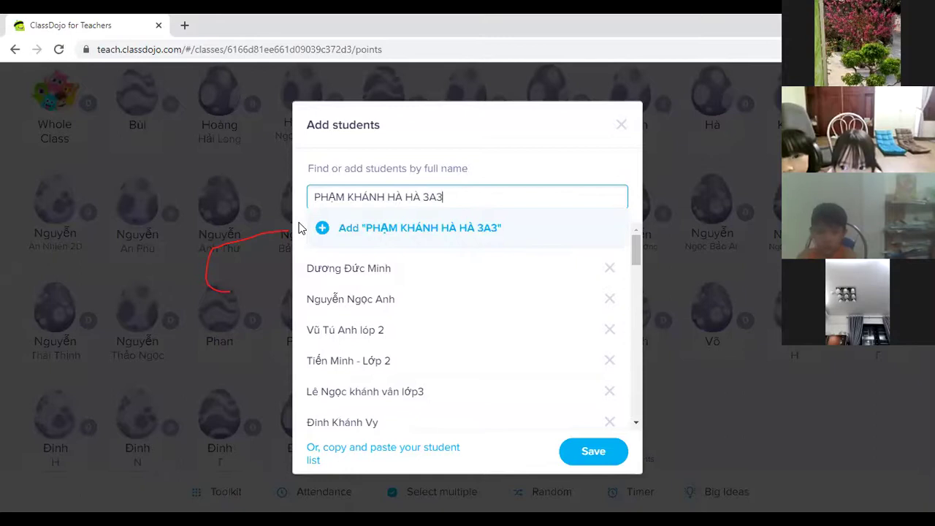
click(325, 227)
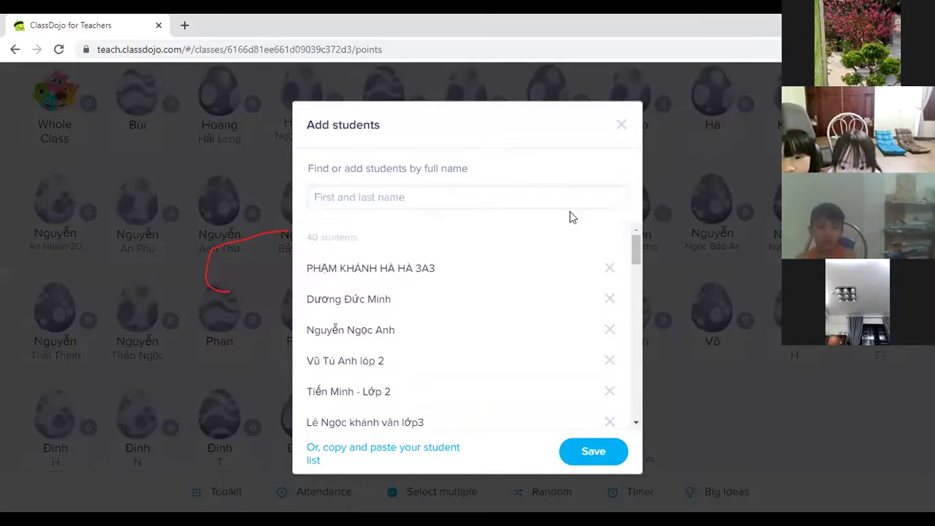
click(398, 204)
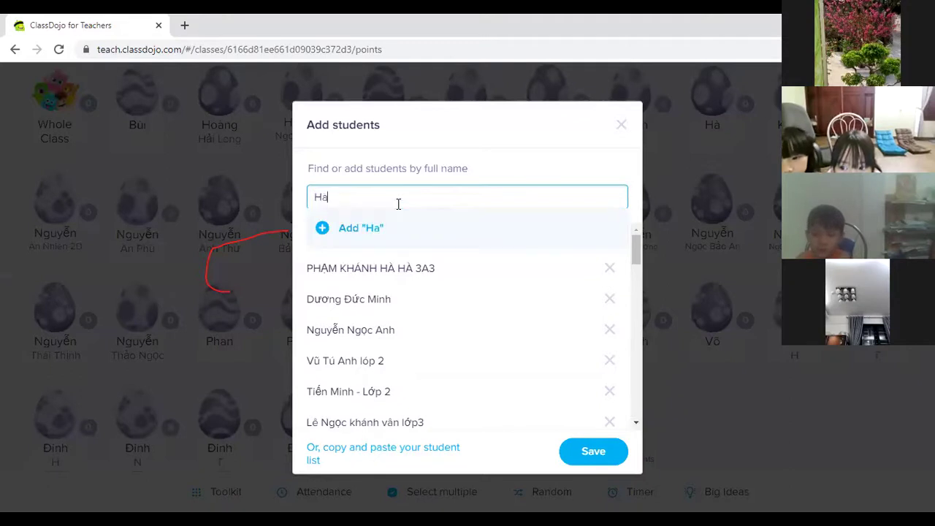
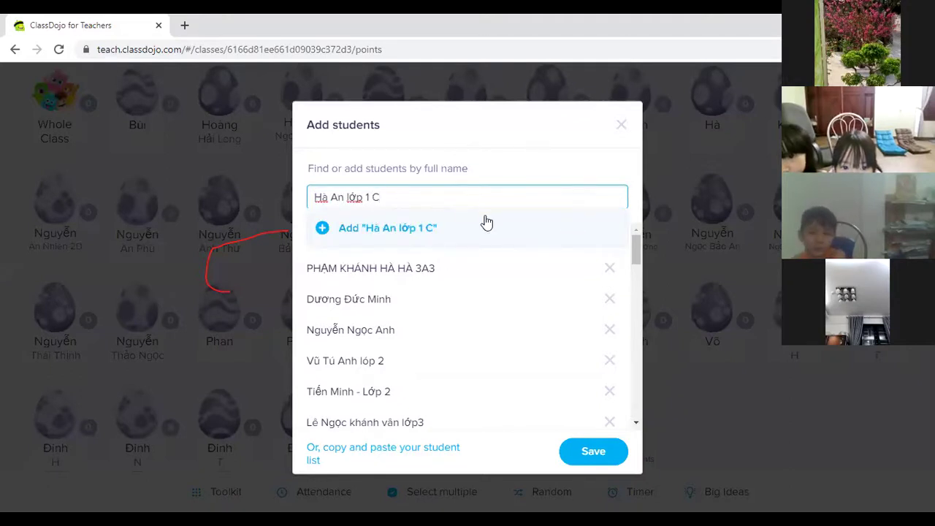
click(322, 228)
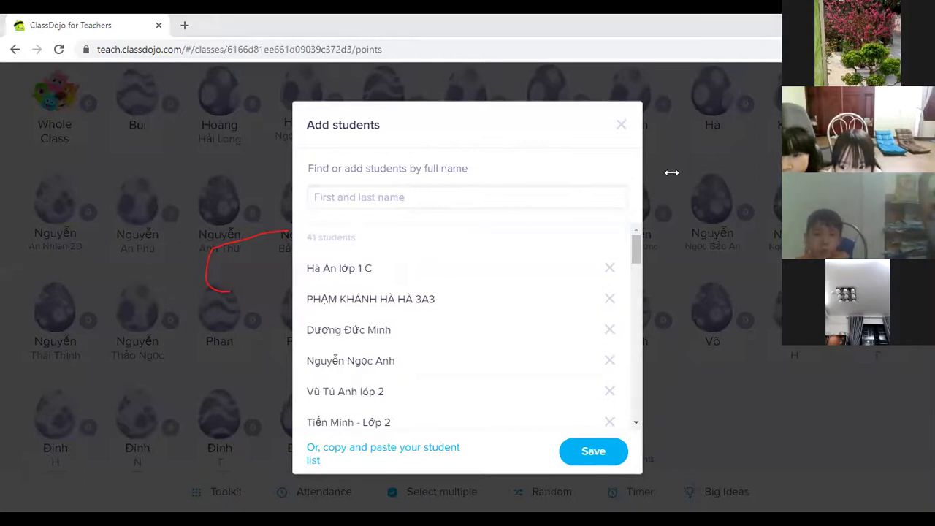
Step: Paste a student's name, fix the spacing before its class suffix, and add it
click(469, 205)
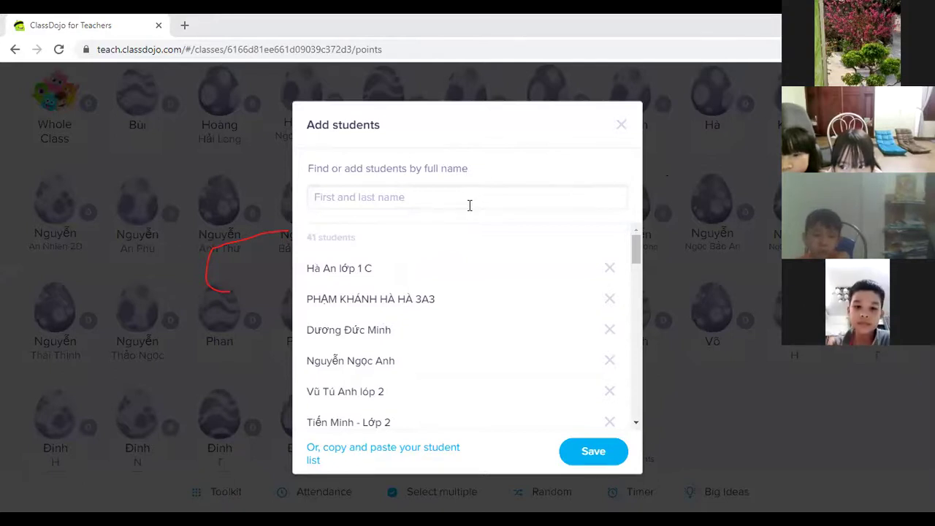
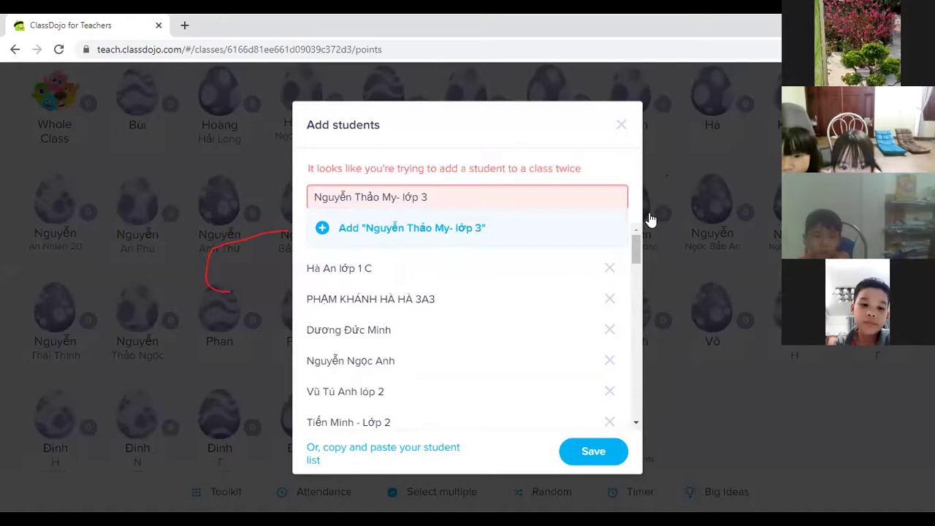
click(399, 197)
click(325, 219)
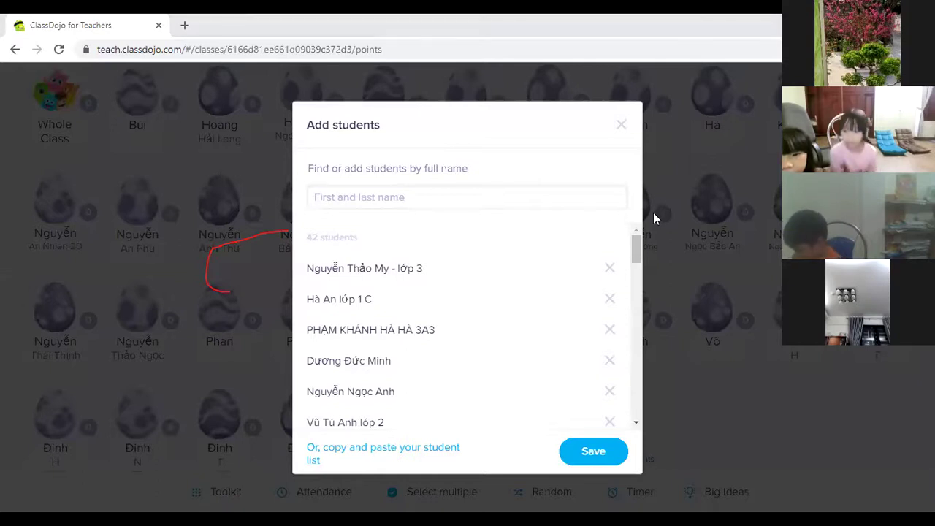
Step: Type another student's name and add it to the roster
click(399, 205)
text(Phương Nhi)
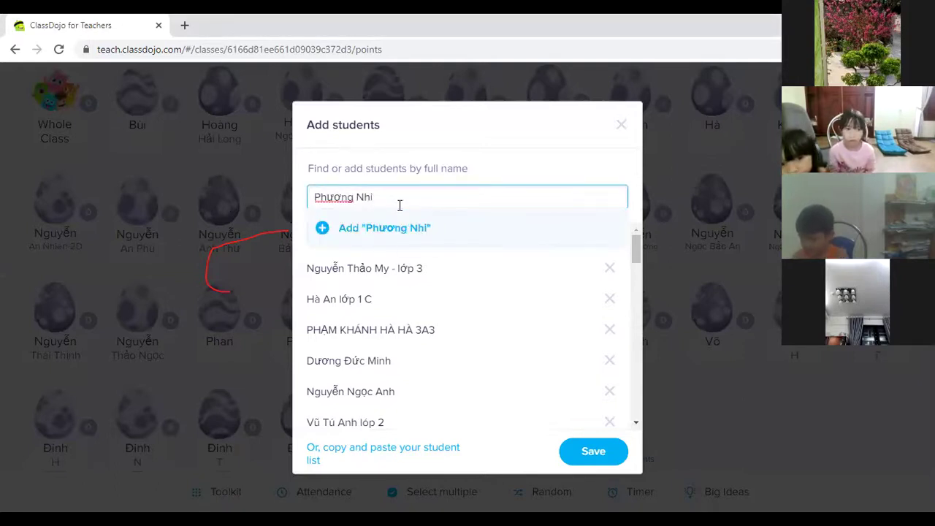
click(323, 231)
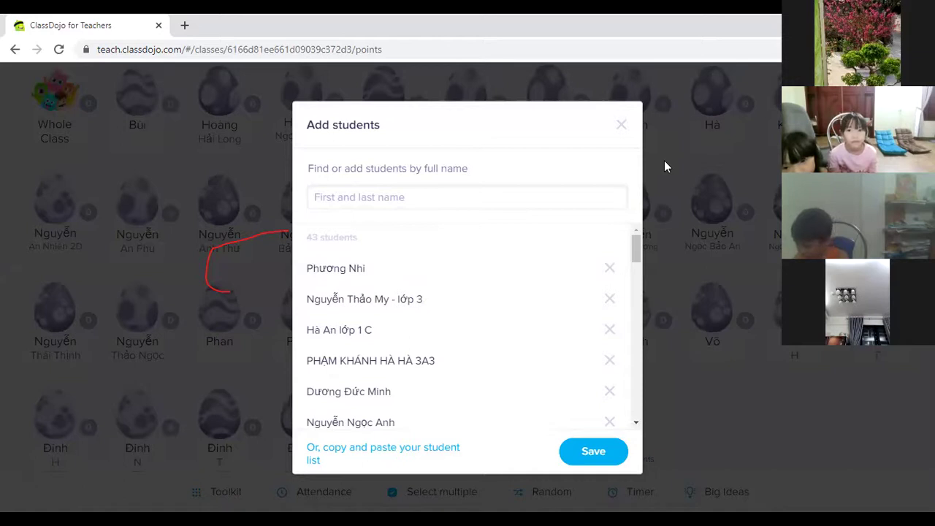
scroll(428, 304, down, 2)
Step: Paste a student's name, then replace it with another name that is also flagged as already enrolled
scroll(428, 305, up, 1)
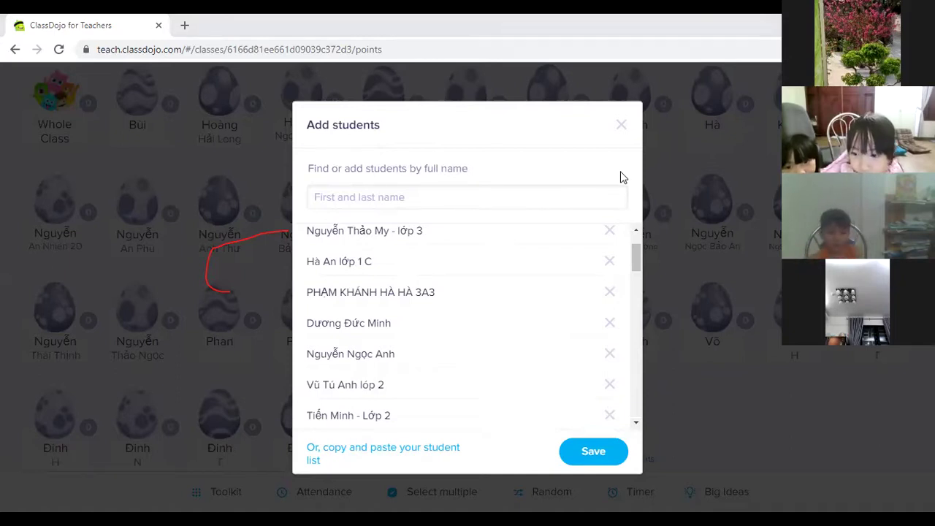
click(419, 198)
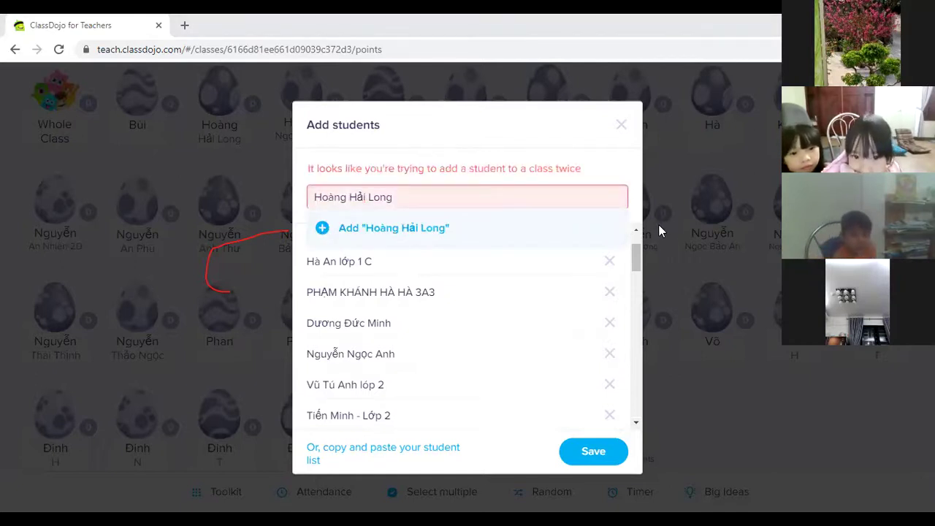
triple_click(430, 192)
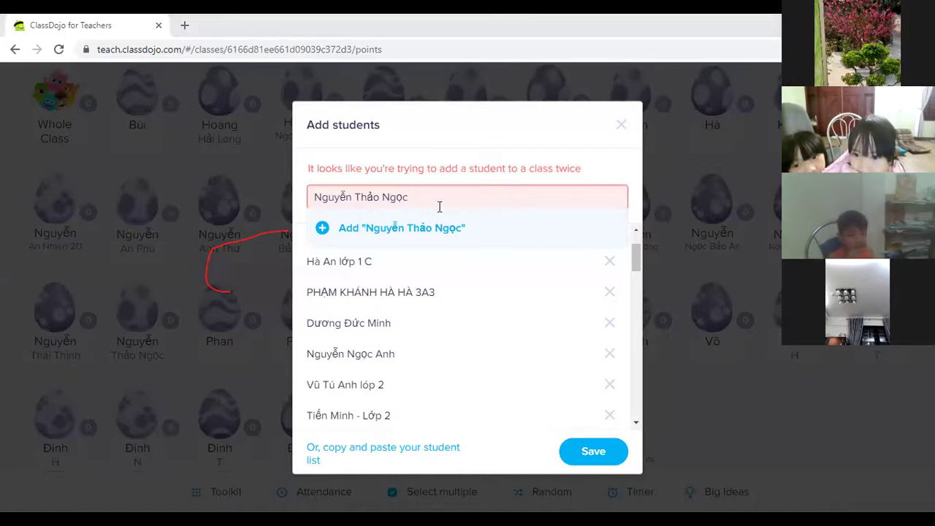
Step: Replace the duplicate names with a new Grade 3 student's name and add that student
triple_click(375, 203)
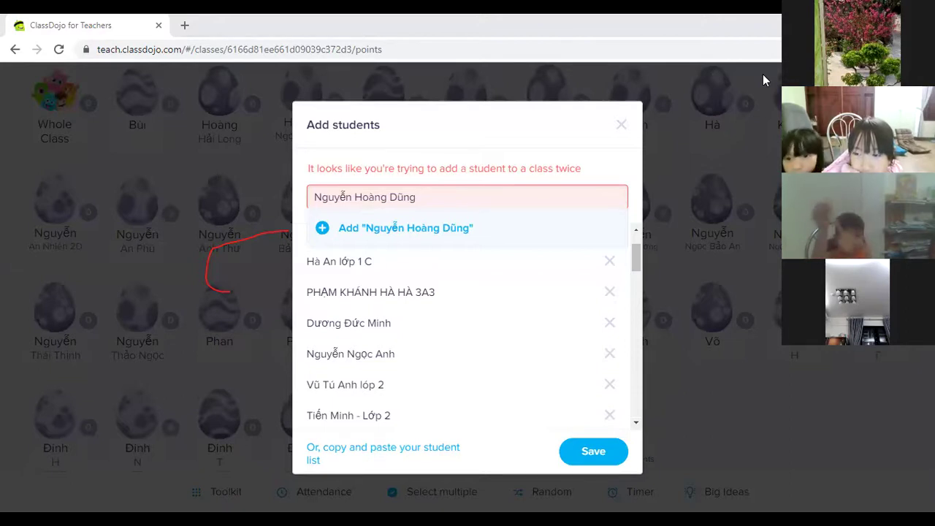
scroll(385, 322, up, 1)
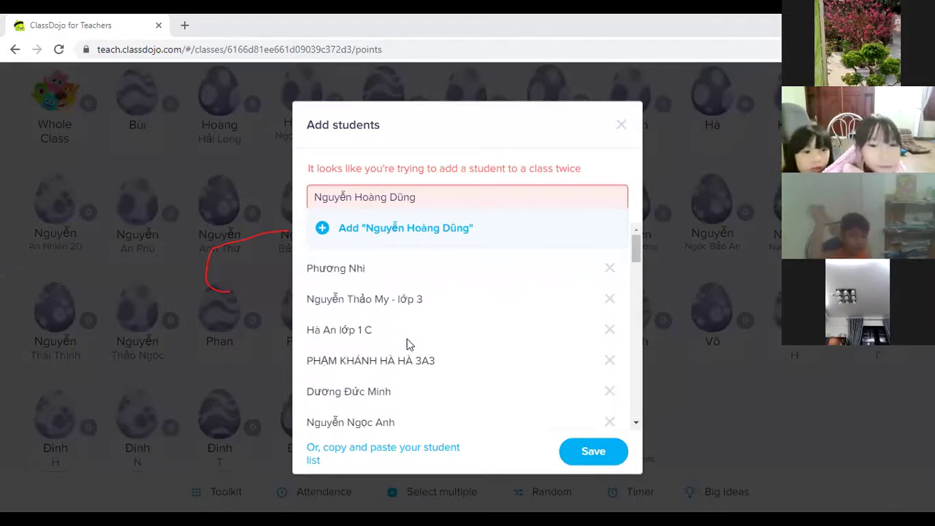
scroll(407, 344, down, 2)
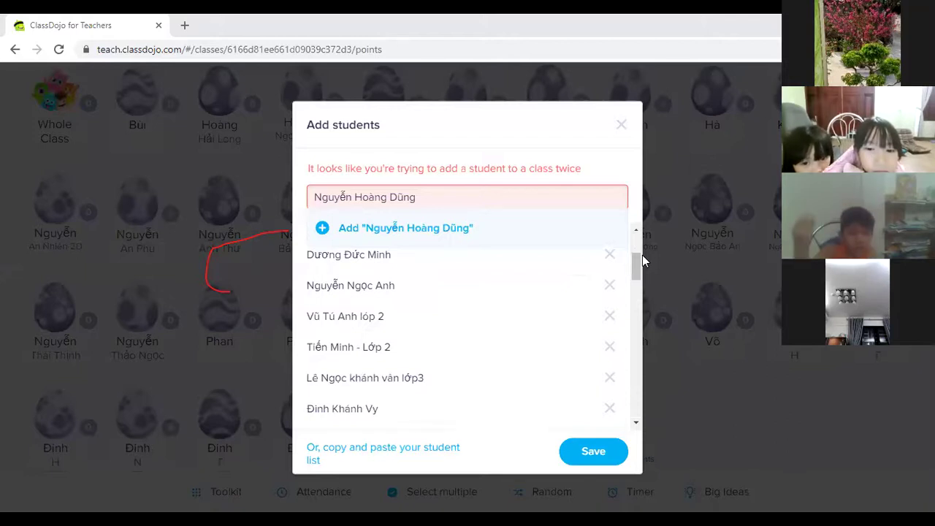
triple_click(465, 201)
text(thanh phonglop 3)
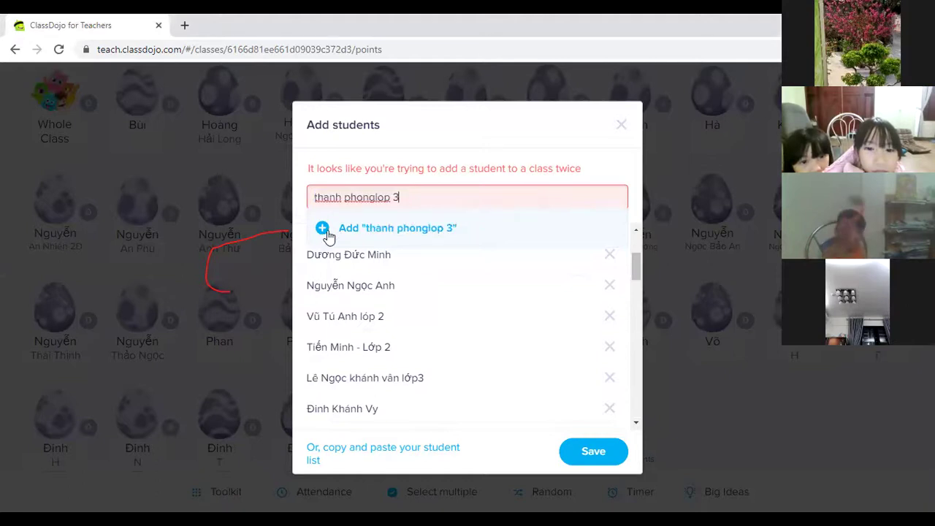
key(Return)
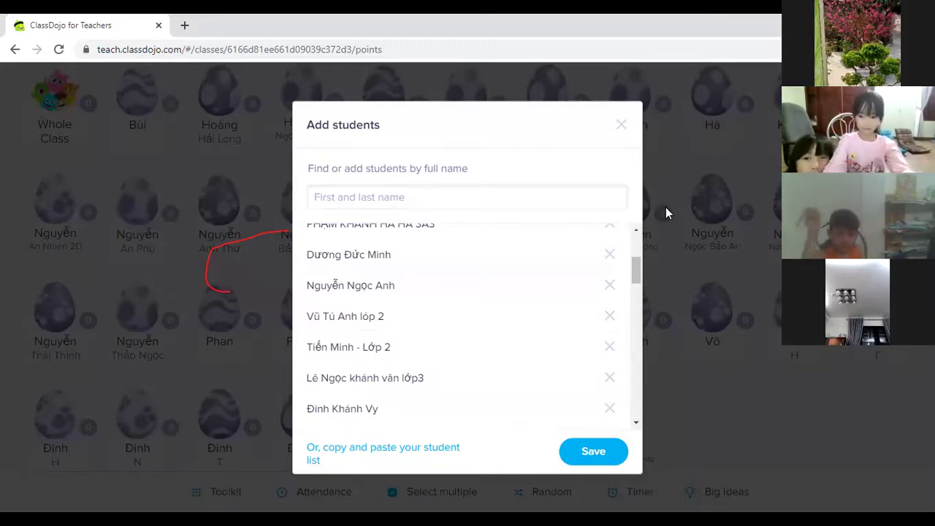
Step: Type a student's name with the 'lớp 2' tag, fix its accents and typos, and add it
click(336, 199)
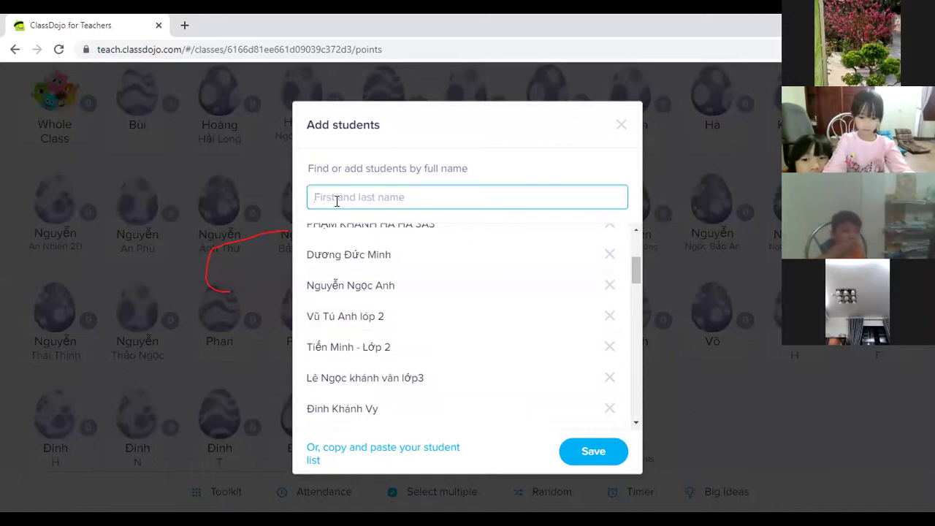
text(Ngoc)
key(BackSpace)
key(BackSpace)
key(BackSpace)
text(c Khue)
text(e Low)
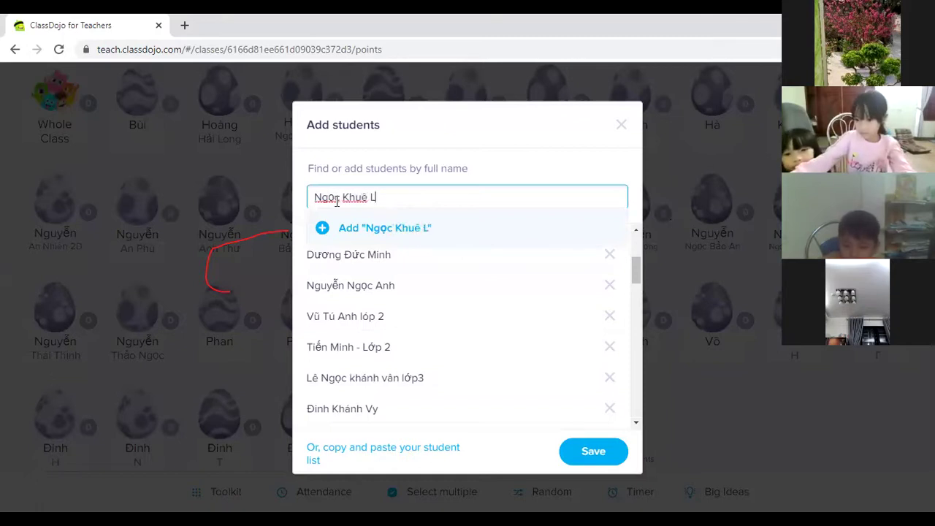
key(BackSpace)
key(BackSpace)
key(BackSpace)
text(lớp 2)
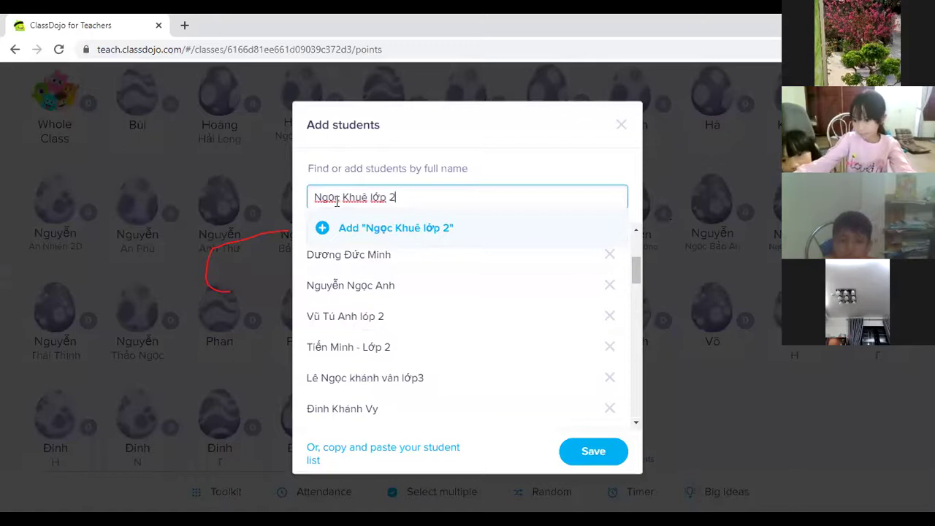
click(321, 229)
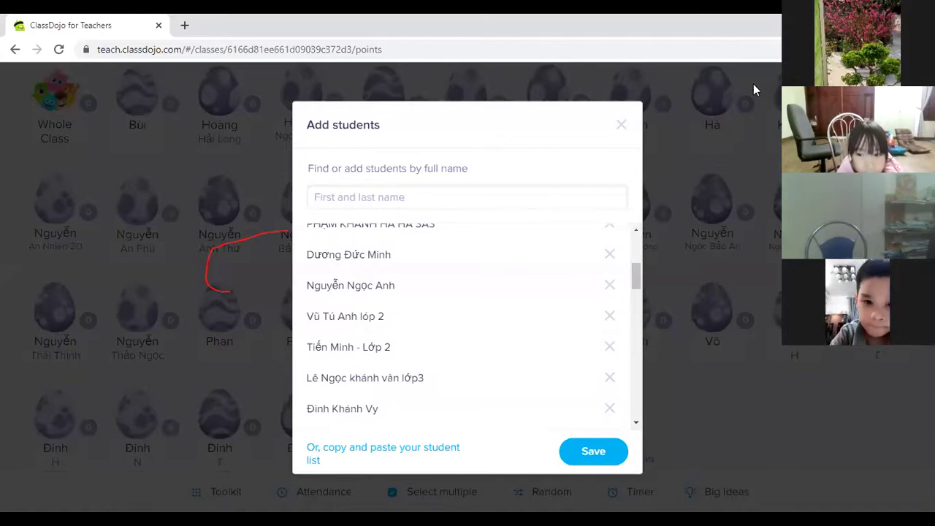
Step: Type and add two Grade 2 students, tagged '2a2' and 'lớp 2', fixing typos along the way
click(381, 196)
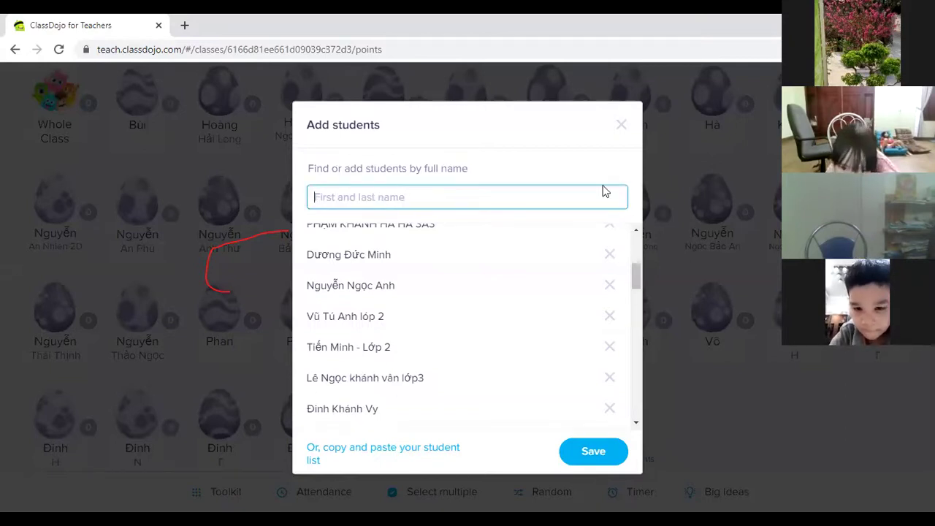
text(Vy)
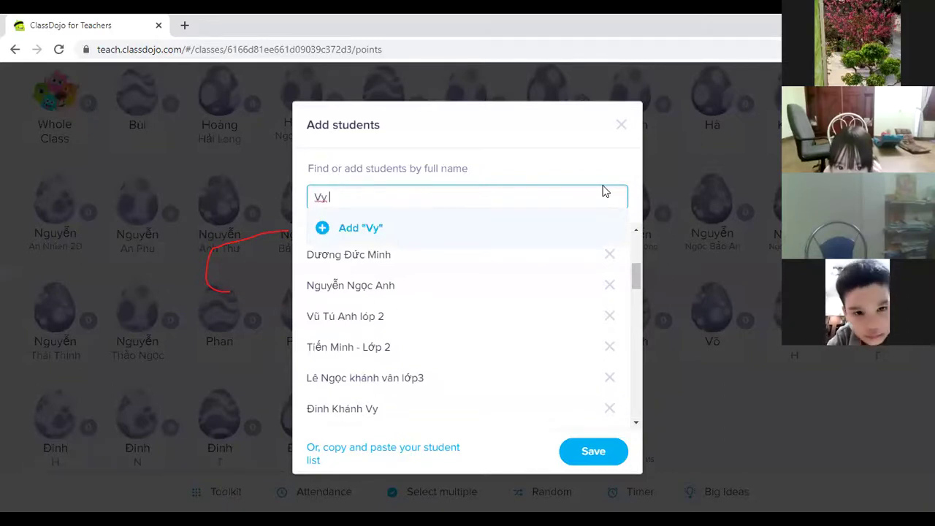
text( 2a2)
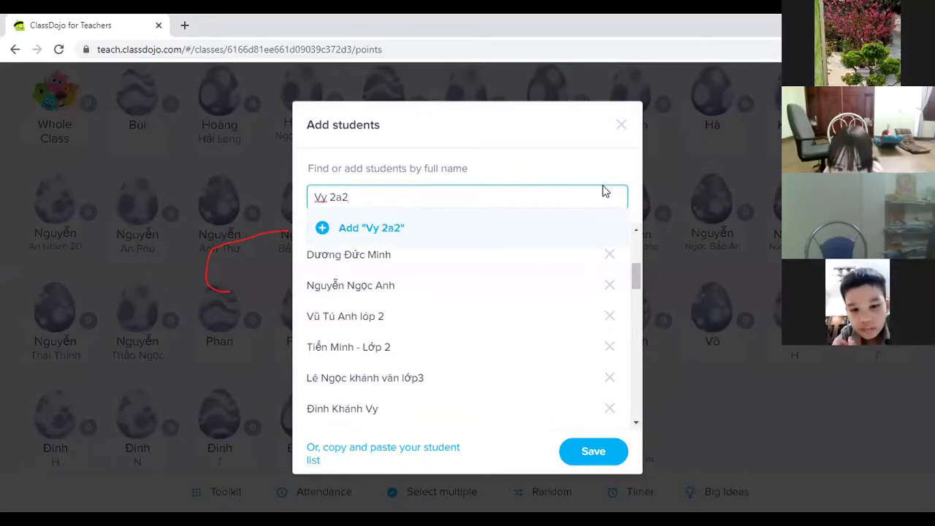
click(325, 228)
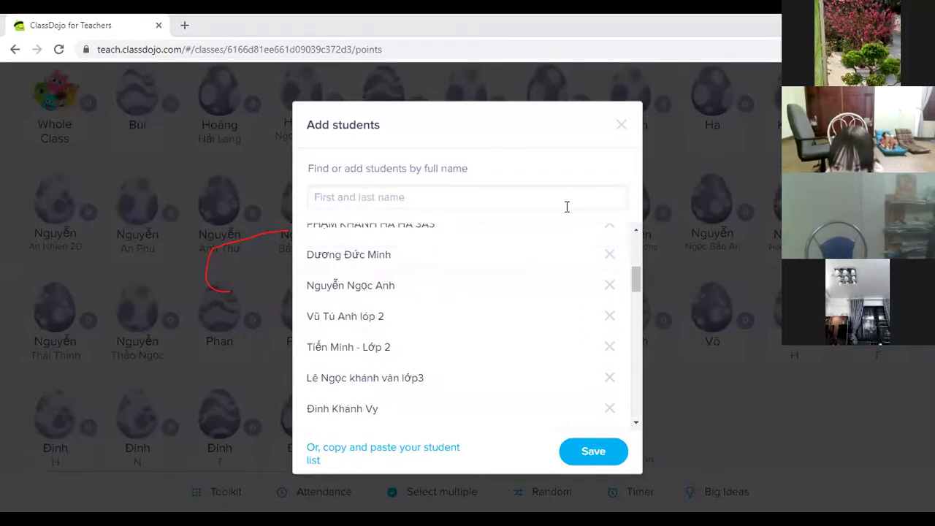
click(402, 196)
text(H)
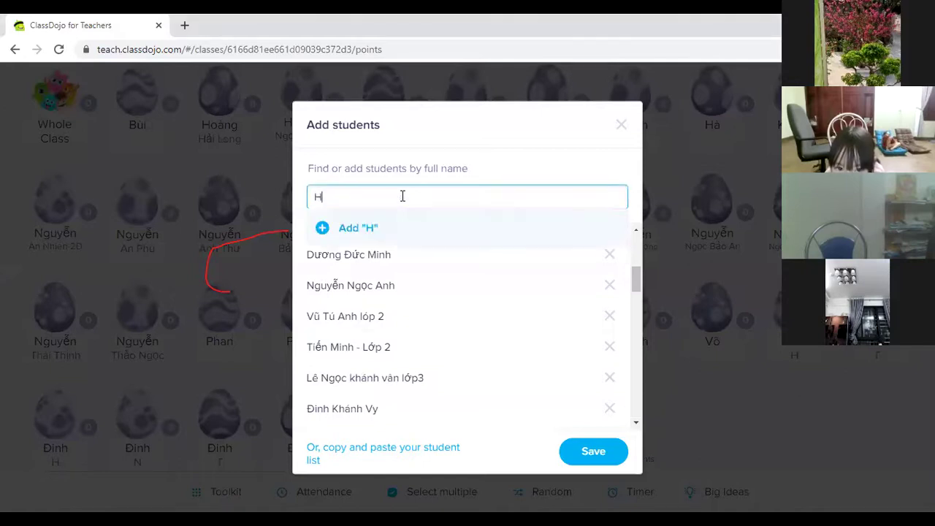
text(ương Quỳnh)
key(BackSpace)
key(BackSpace)
key(BackSpace)
key(BackSpace)
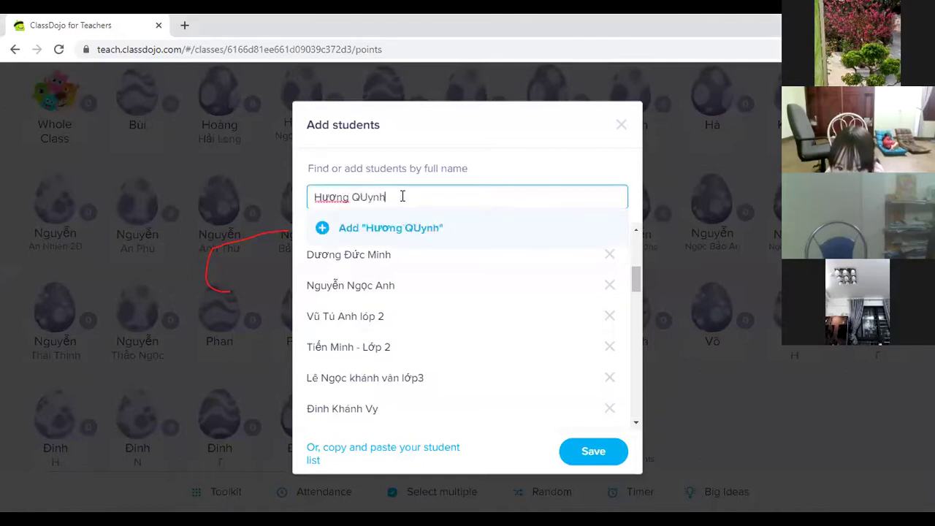
text(uỳnh L)
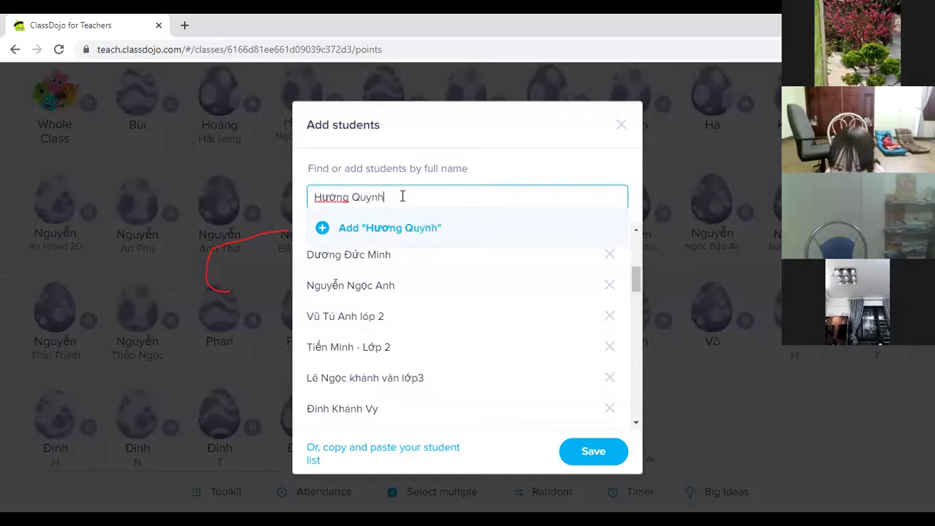
key(BackSpace)
text(lớp 2)
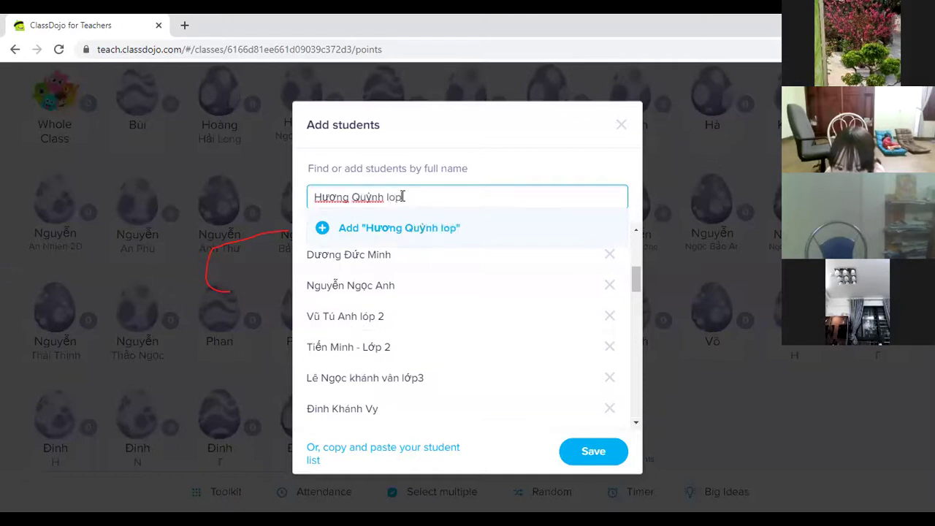
click(325, 234)
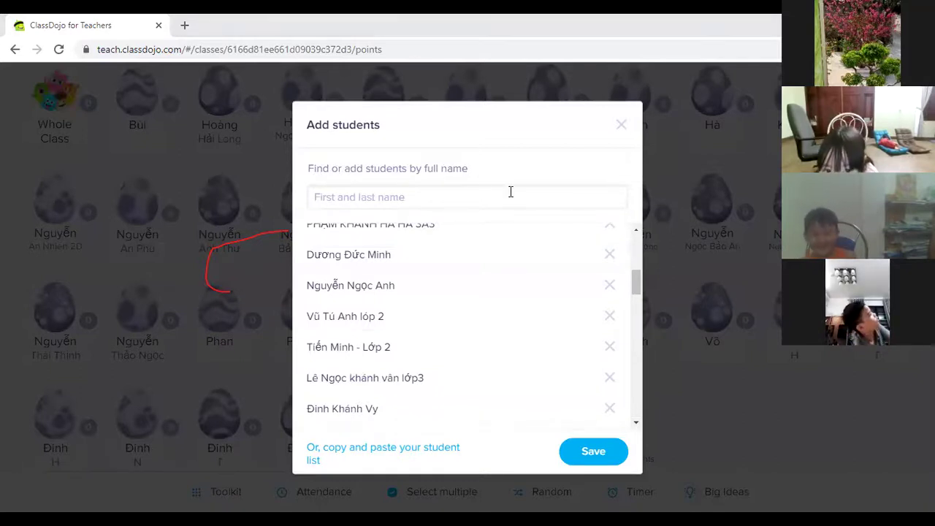
Step: Paste a third Grade 2 student's full name and add it to the roster
click(338, 201)
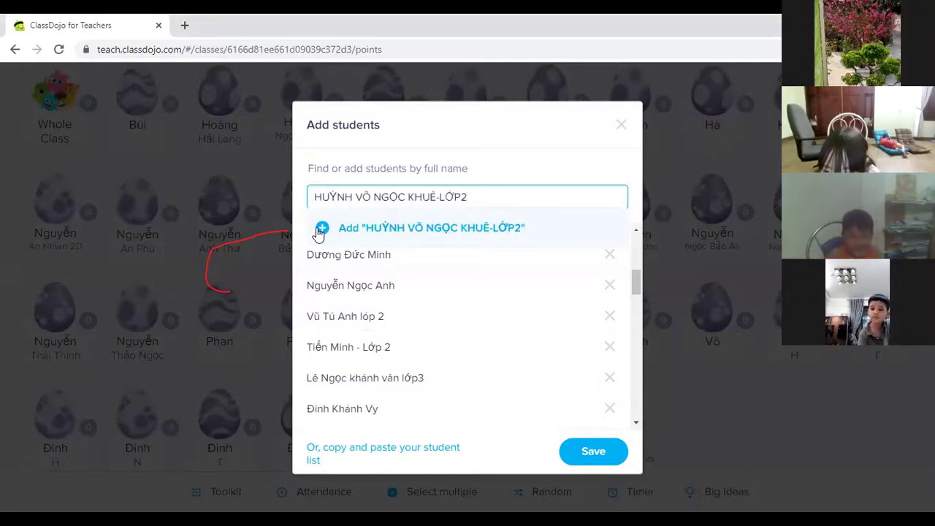
click(316, 229)
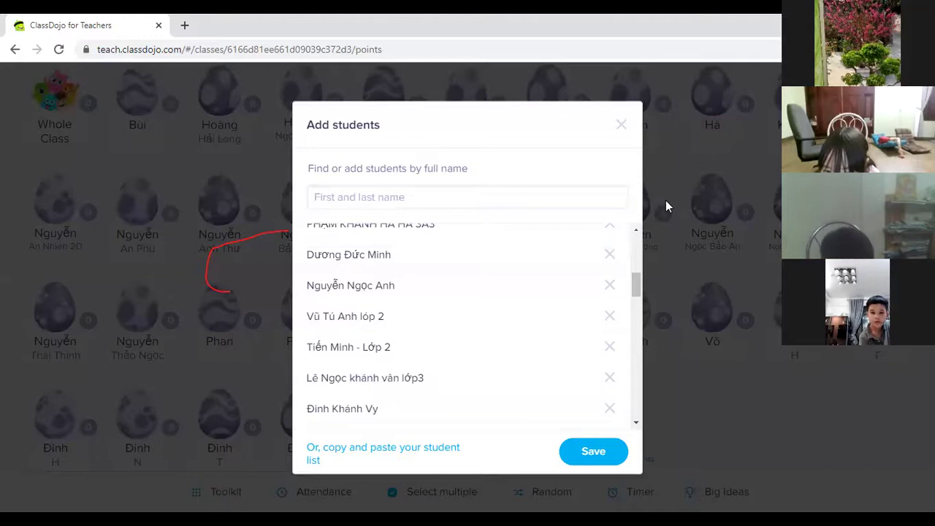
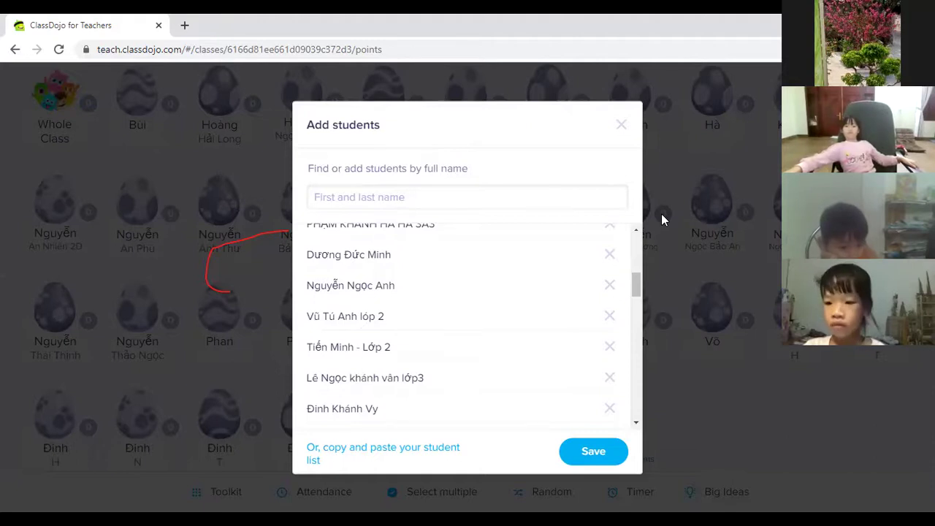
Step: Type a new student's full name with class label, fixing typos, and try adding it
click(420, 197)
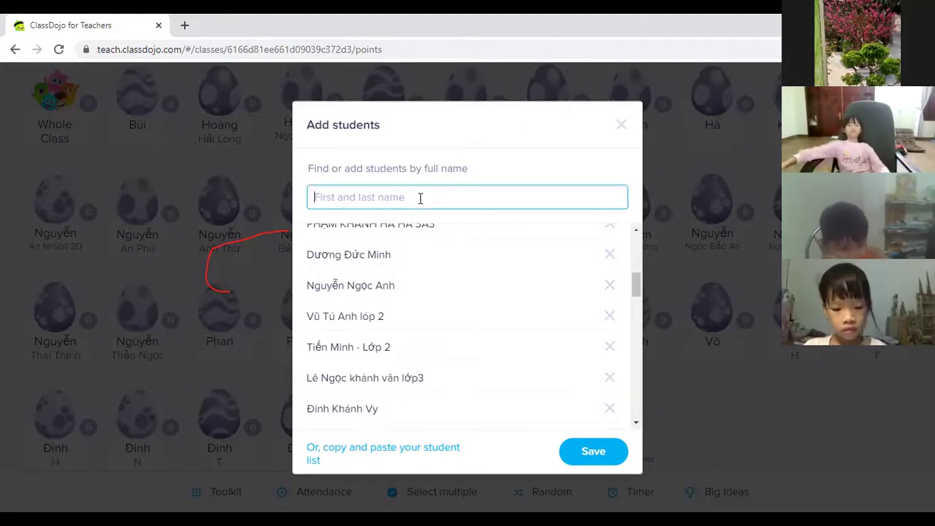
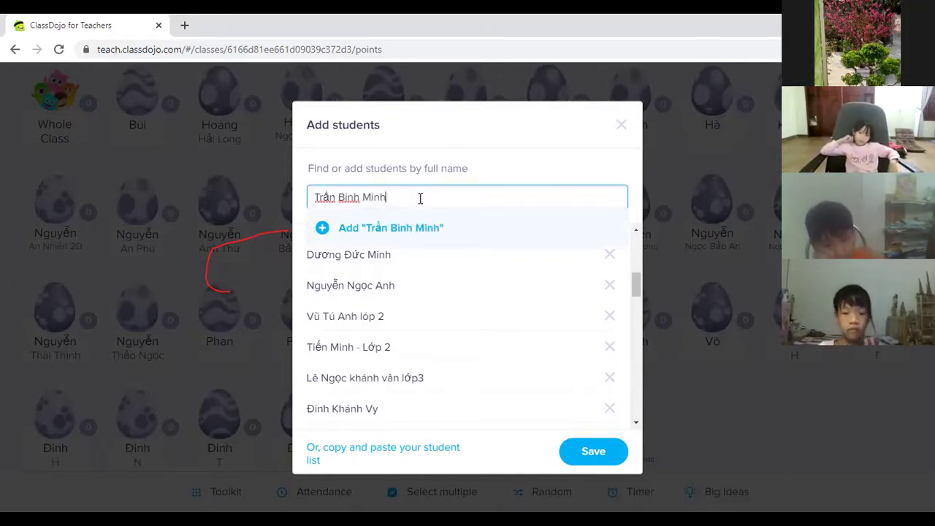
text( lớp 34)
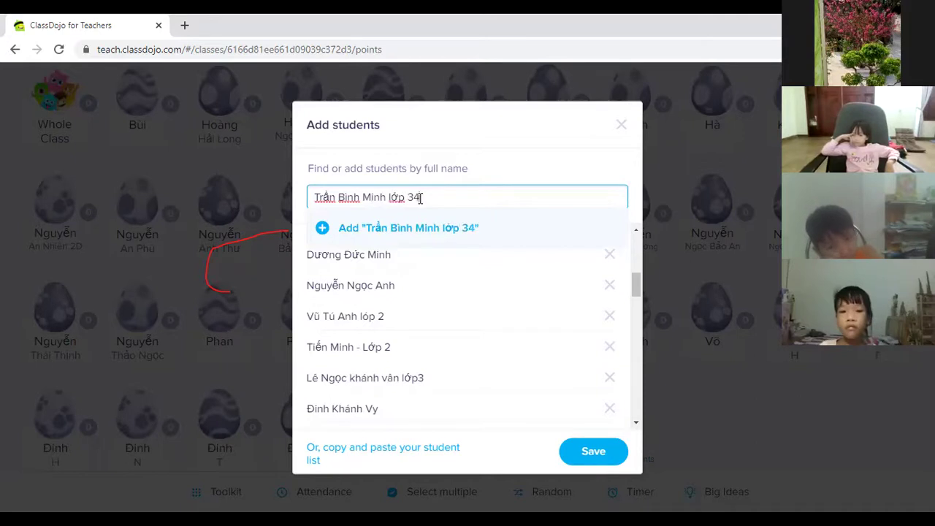
click(420, 197)
key(BackSpace)
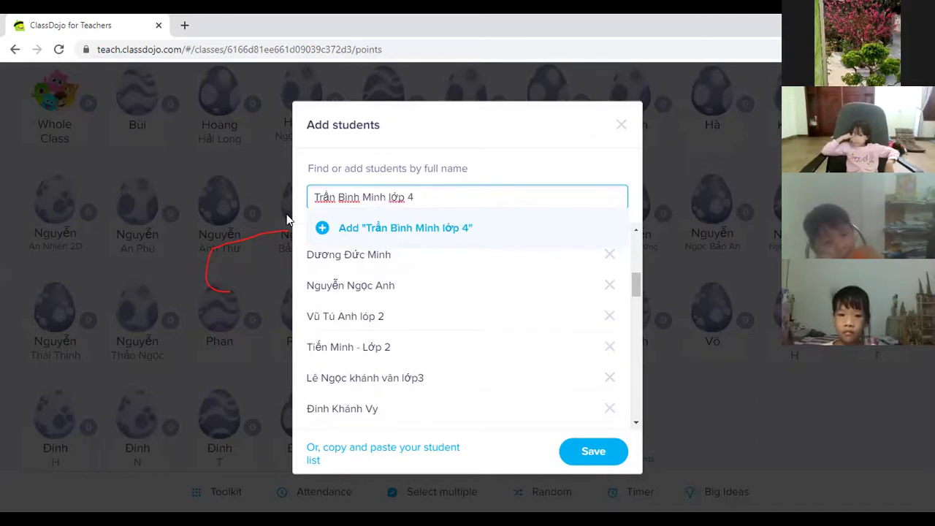
click(323, 229)
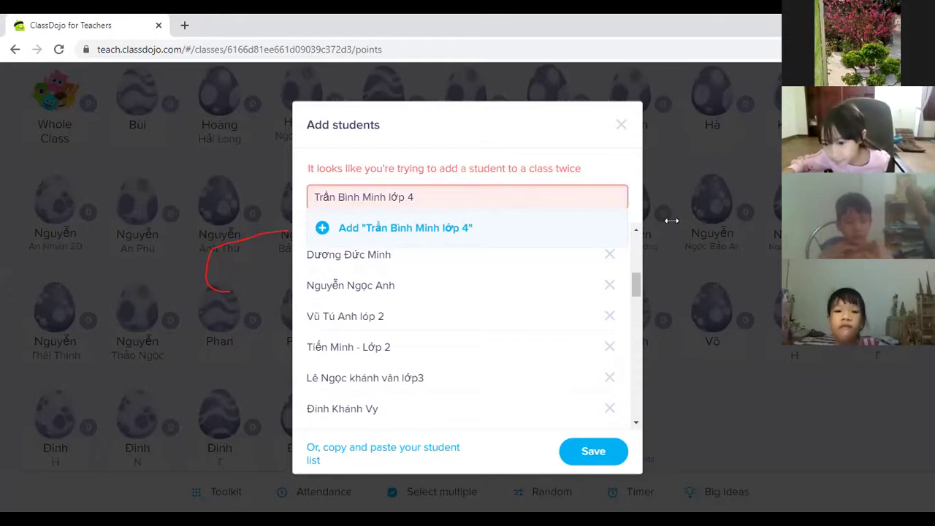
Step: Replace the duplicate-flagged name with a pasted student name and add it to the list
triple_click(423, 197)
click(323, 227)
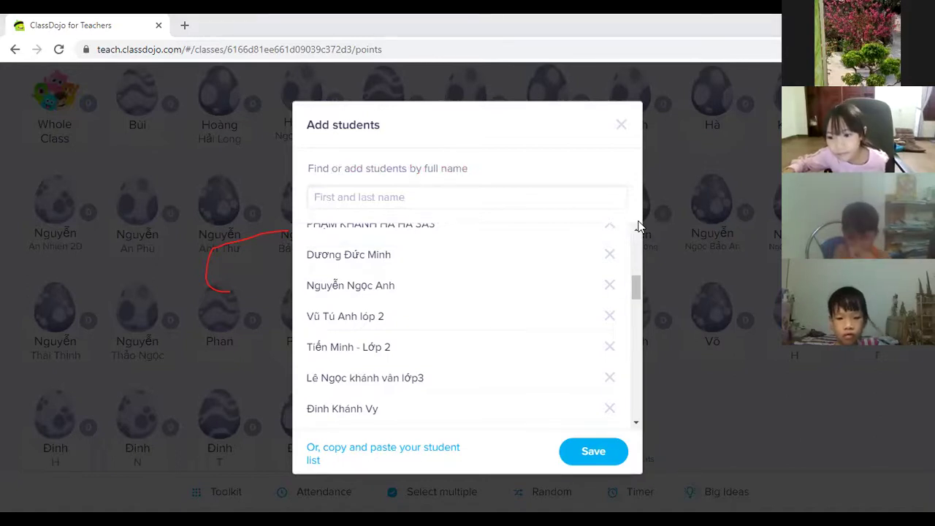
Step: Paste and add two more students' full names to the pending list
click(428, 196)
click(317, 232)
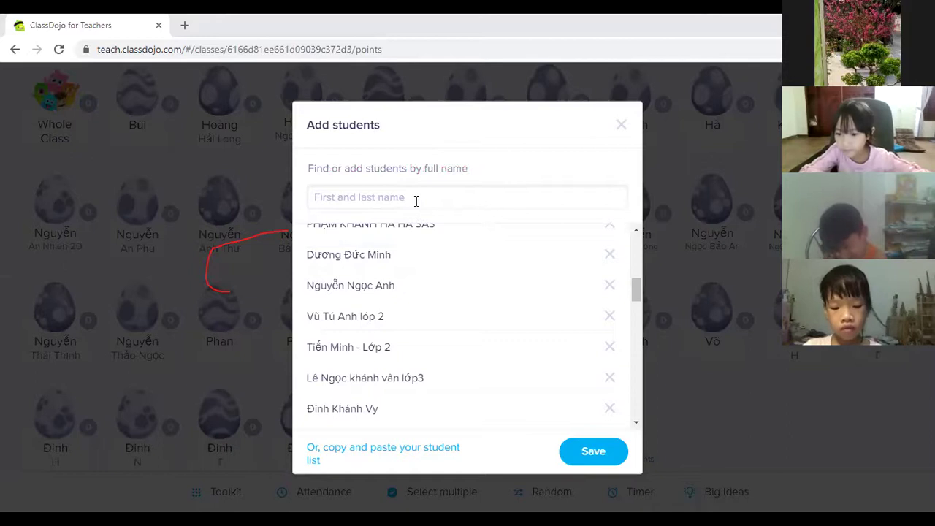
click(378, 203)
click(319, 225)
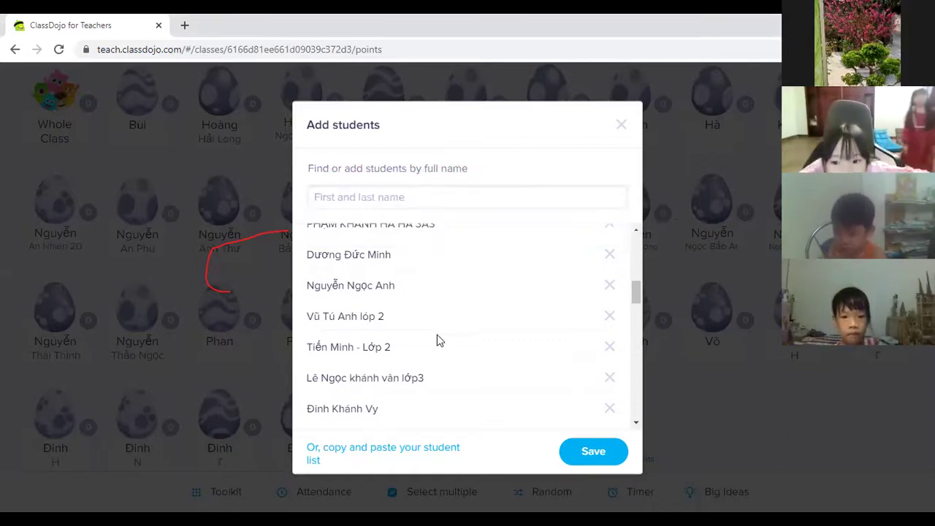
scroll(438, 337, down, 3)
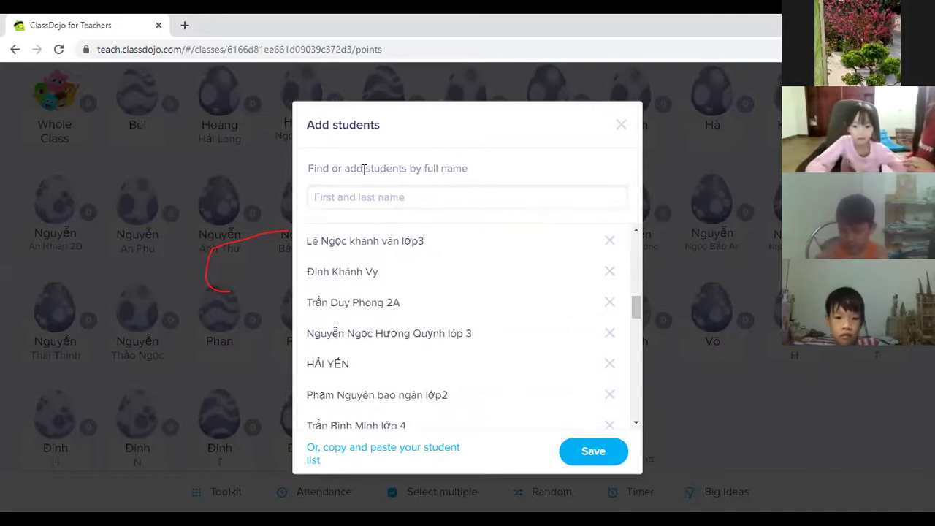
Step: Swap duplicate-flagged names for pasted ones, adding two more students to the pending list
click(376, 197)
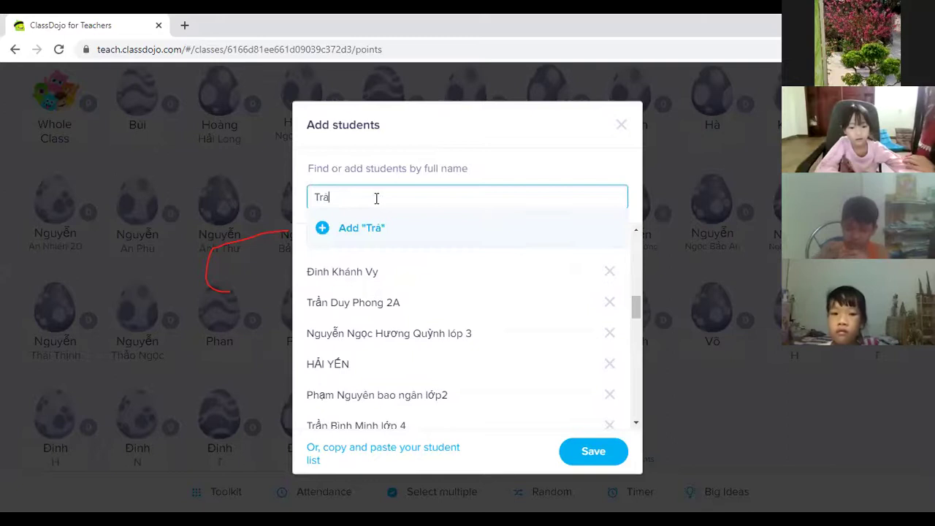
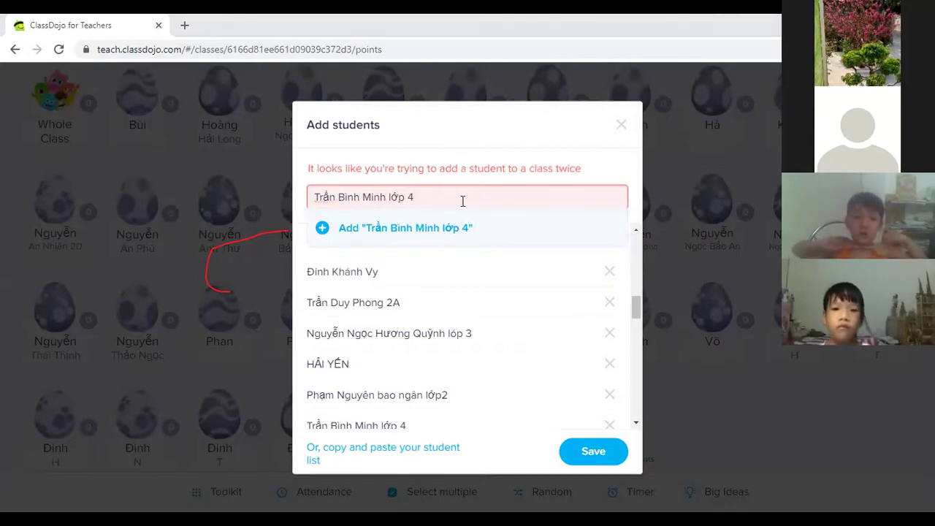
key(ctrl+a)
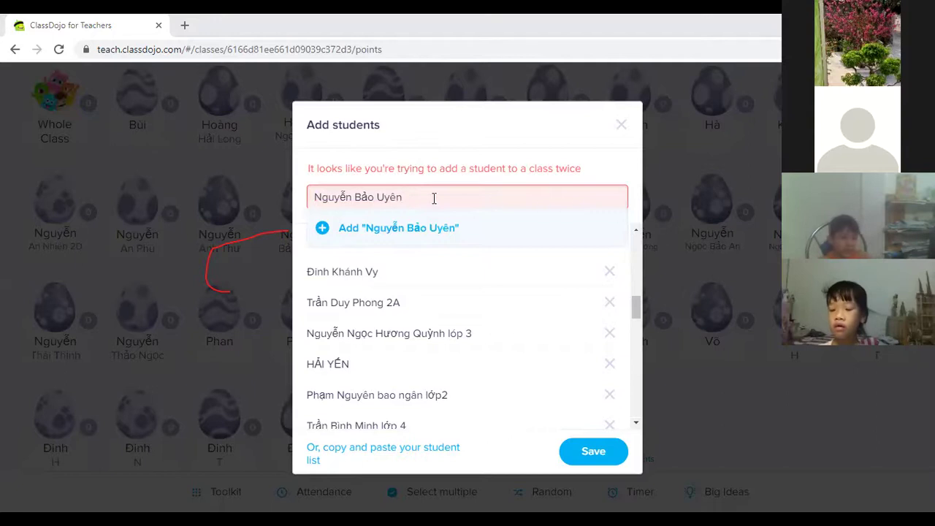
key(ctrl+a)
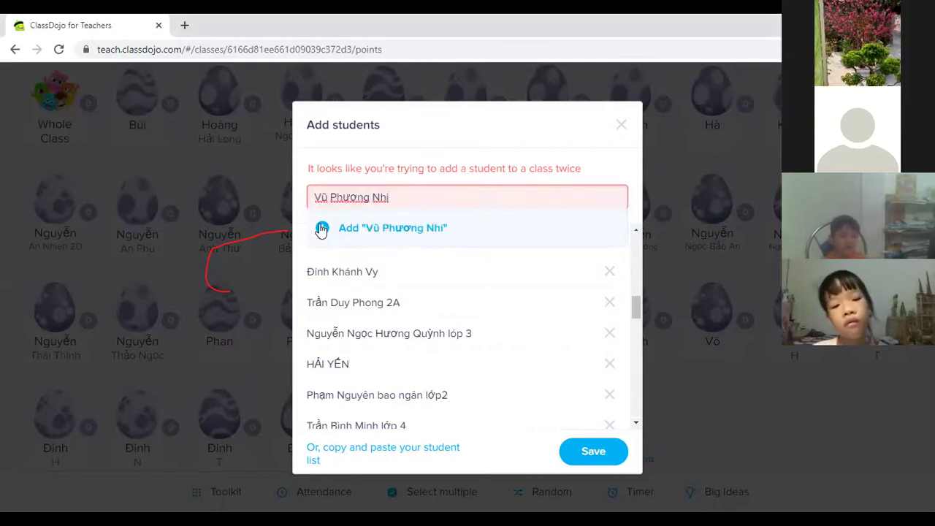
click(322, 228)
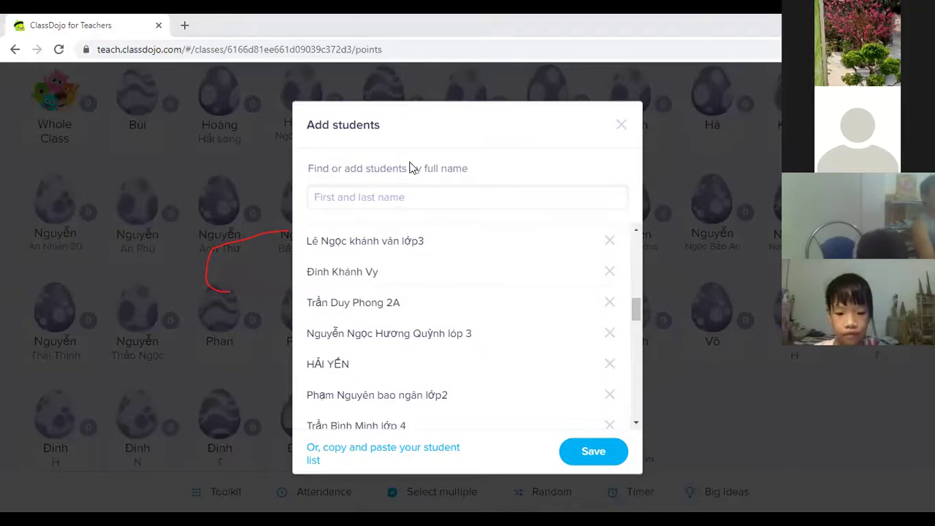
click(401, 195)
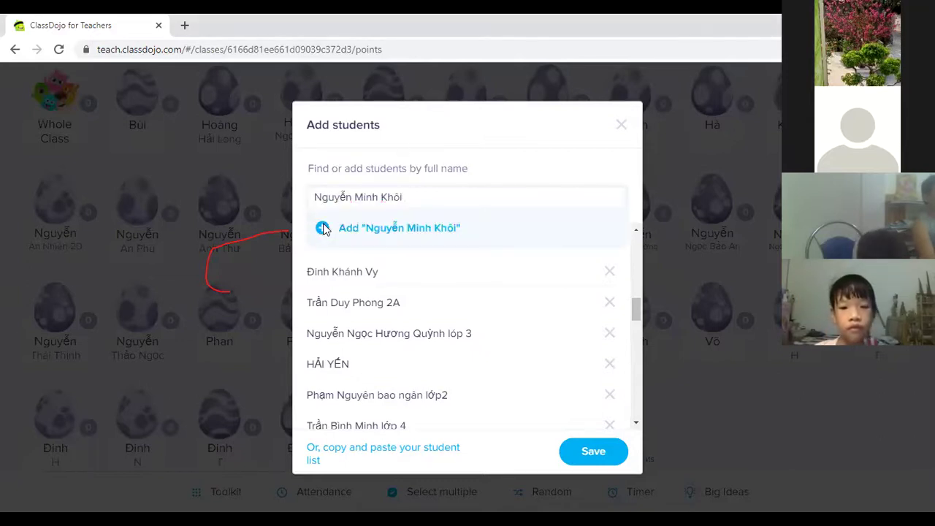
click(322, 225)
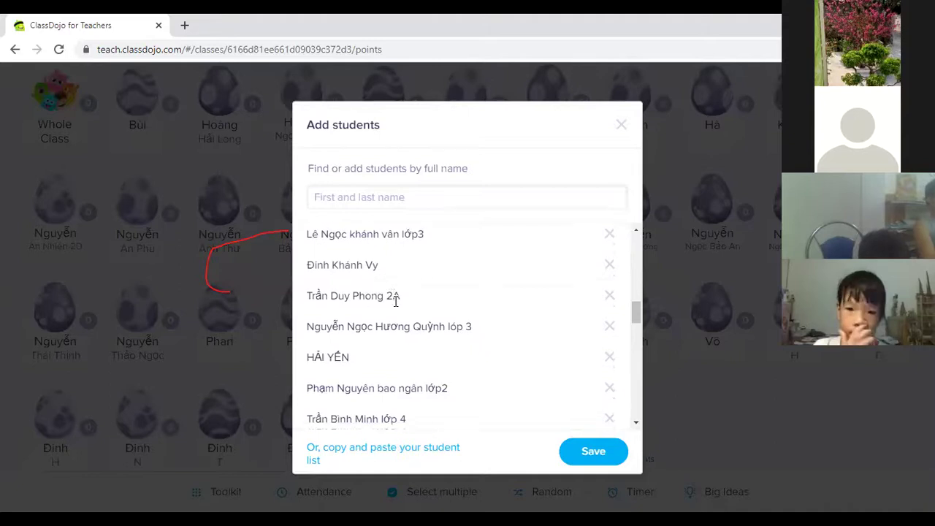
Step: Replace a duplicate-flagged typed name with a pasted one, add it, then add one more student
scroll(398, 303, down, 3)
click(370, 206)
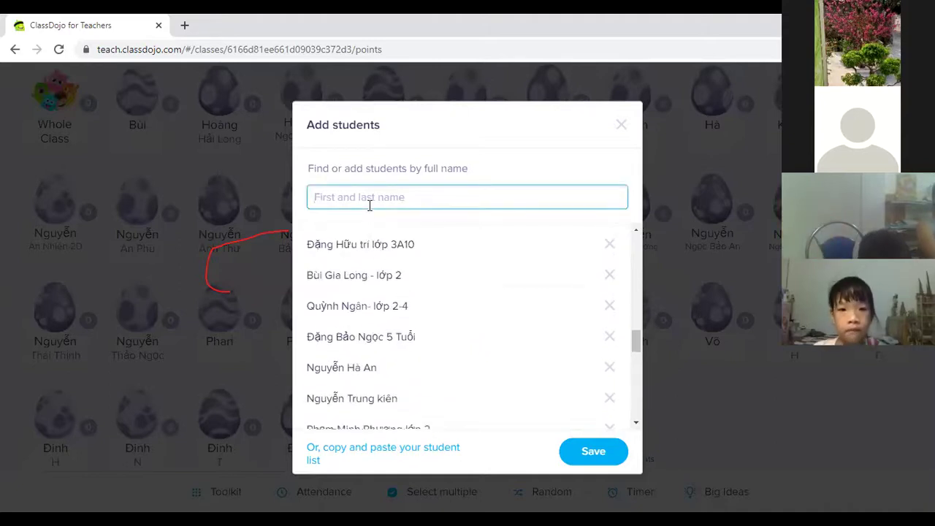
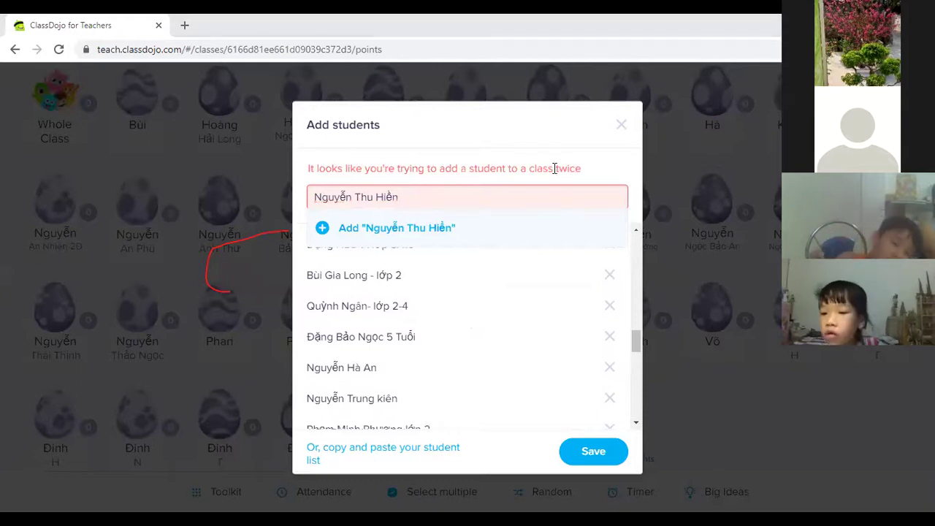
triple_click(385, 195)
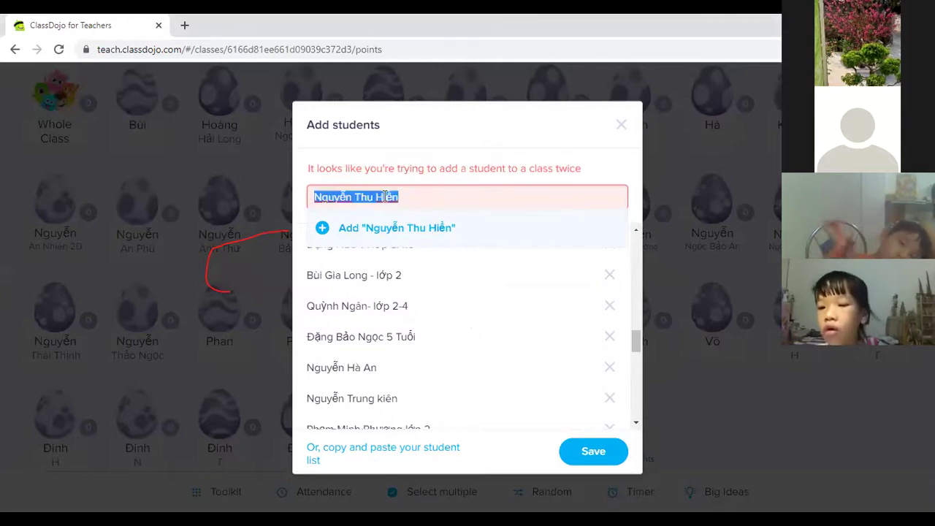
click(317, 229)
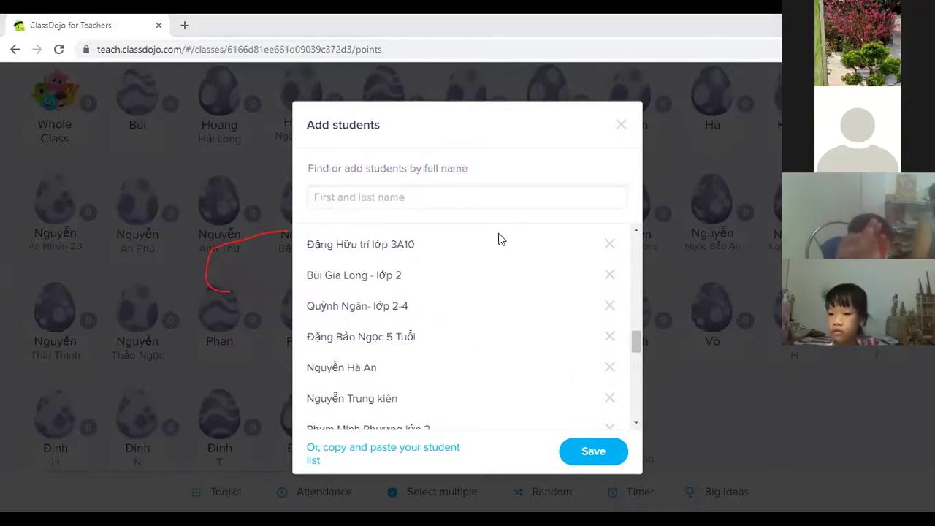
click(385, 200)
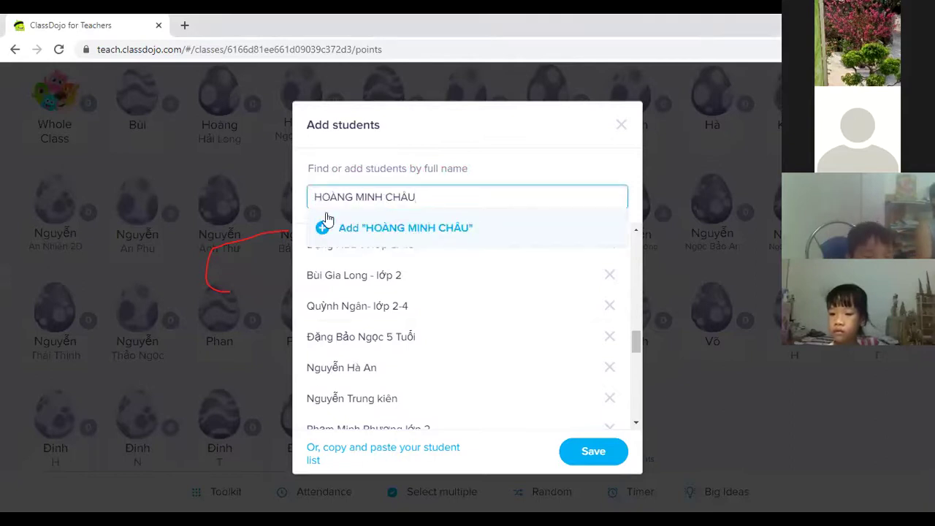
click(323, 223)
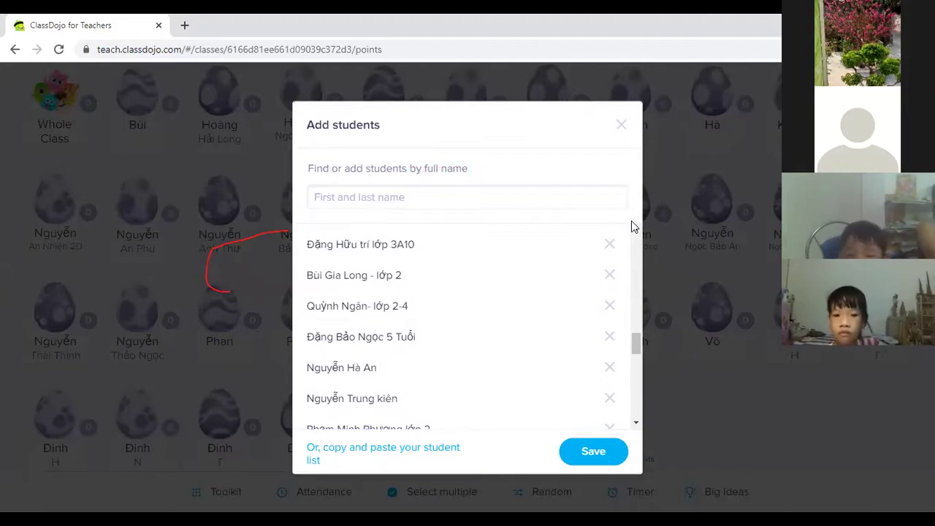
Step: Add a typed student name, then replace a duplicate-flagged pasted name and submit it
click(430, 202)
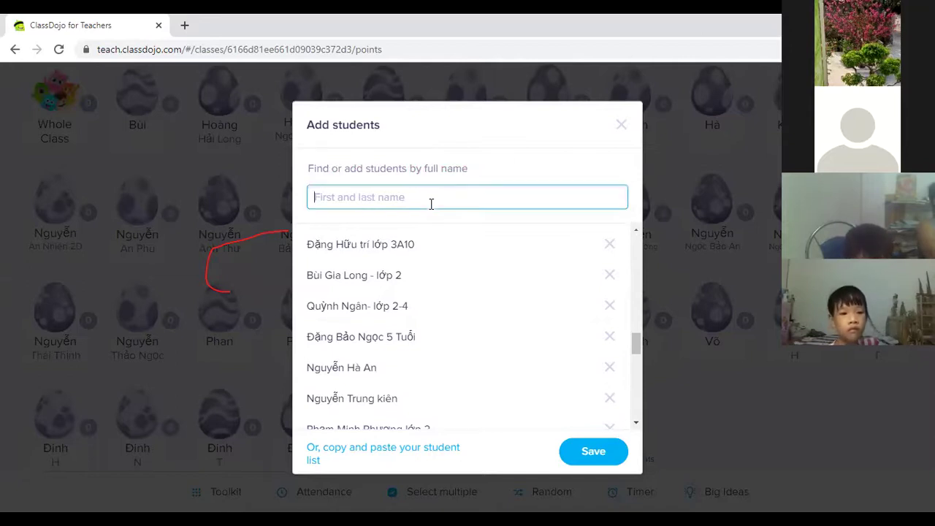
text(Tiến Mionh)
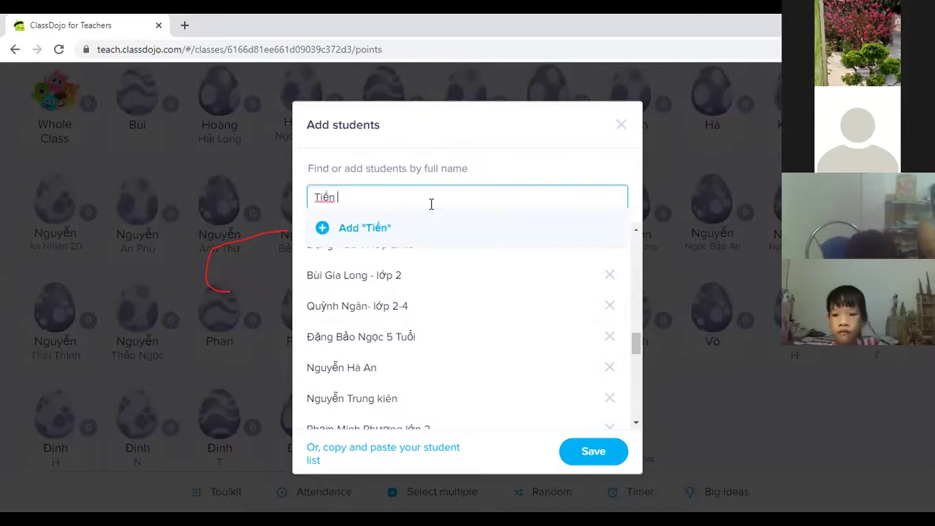
key(BackSpace)
key(BackSpace)
key(BackSpace)
text(nh)
click(326, 231)
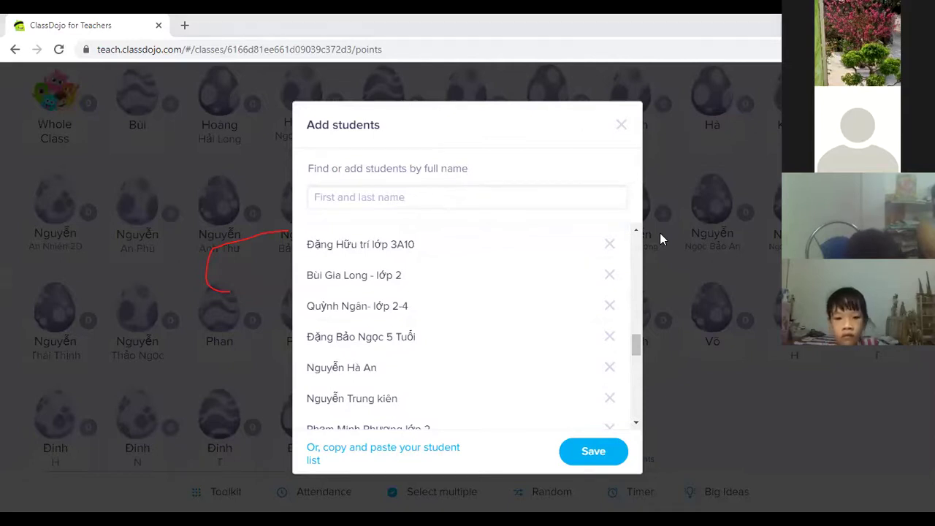
click(446, 202)
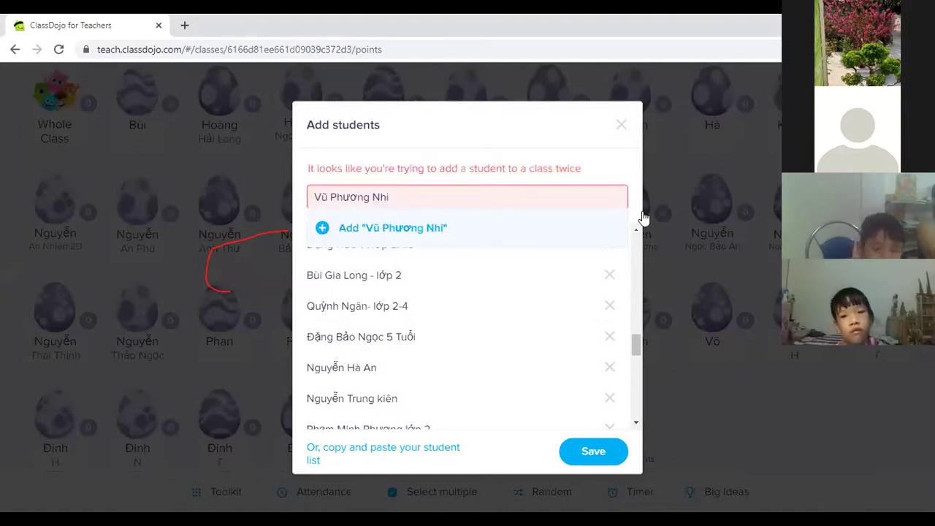
triple_click(348, 197)
key(Return)
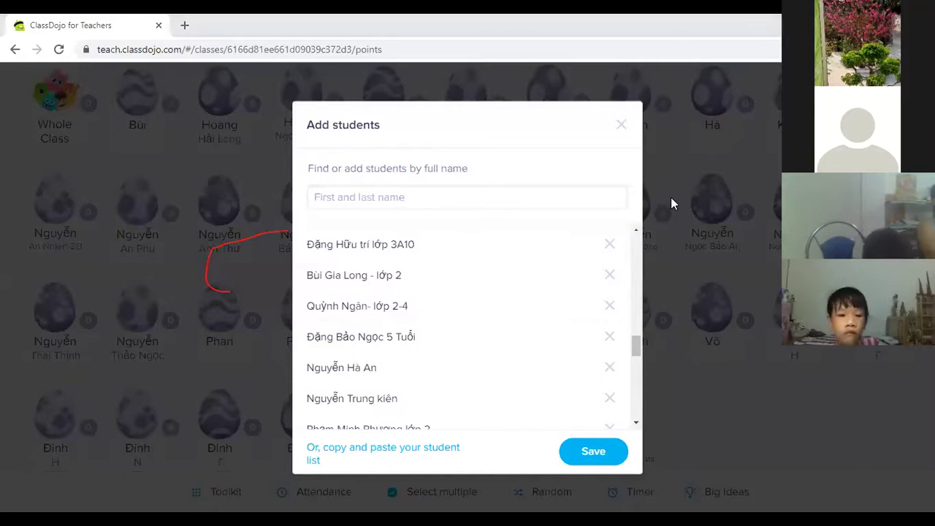
Step: Paste and add three more students, then type and add one final student's name
click(418, 199)
text(thanh phong lop 2)
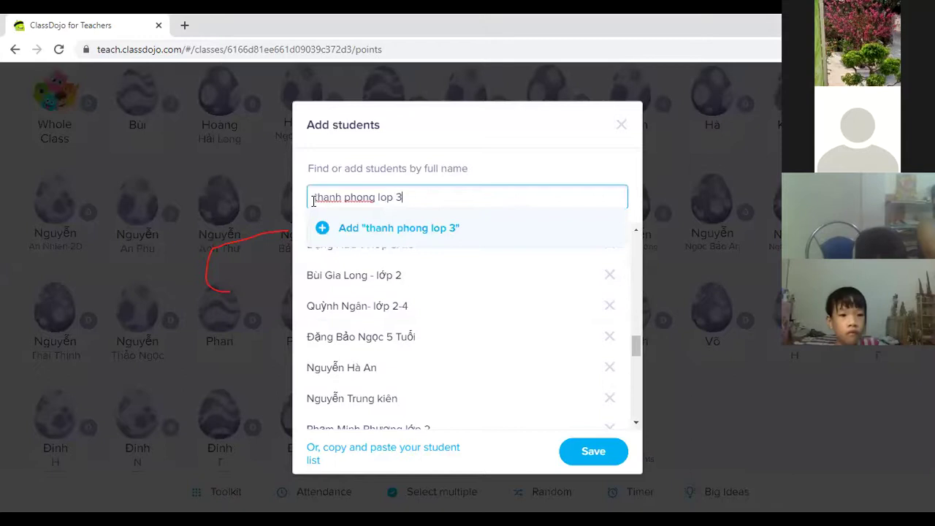
click(436, 225)
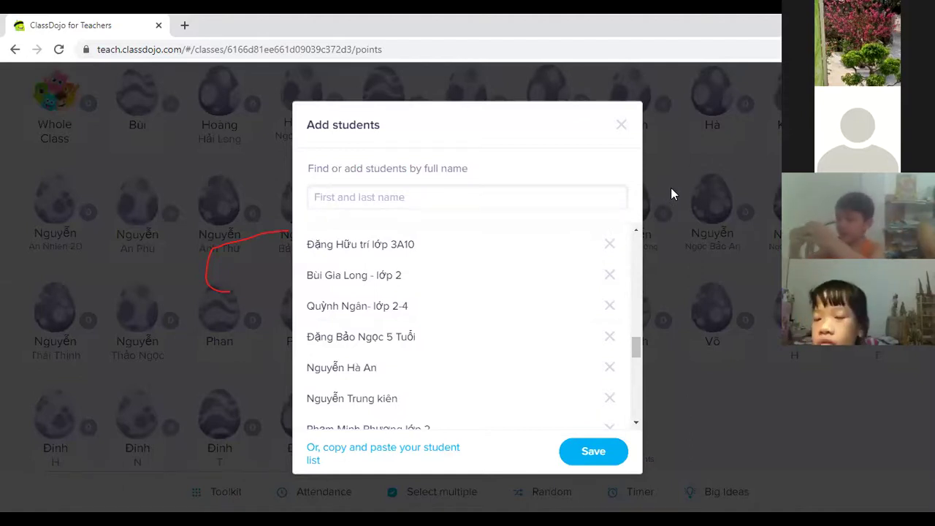
click(330, 197)
text(Bình An lớp 2)
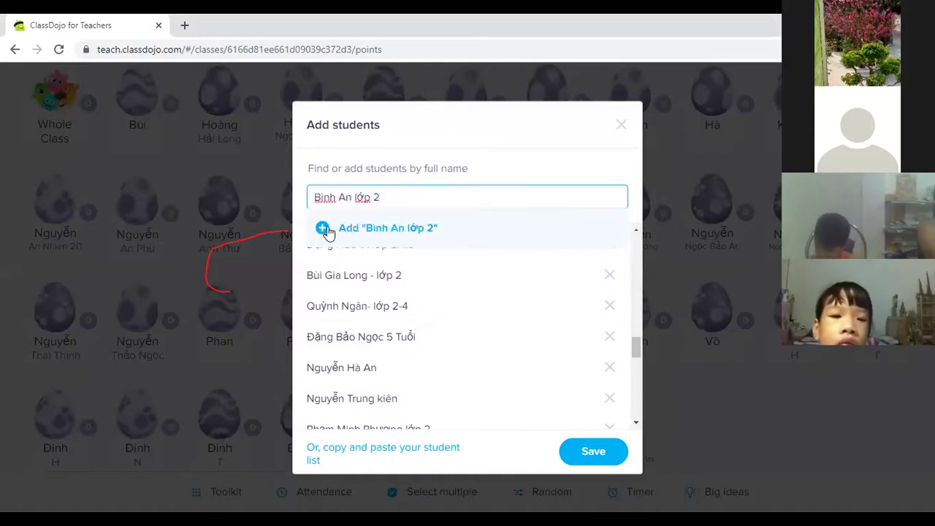
click(310, 226)
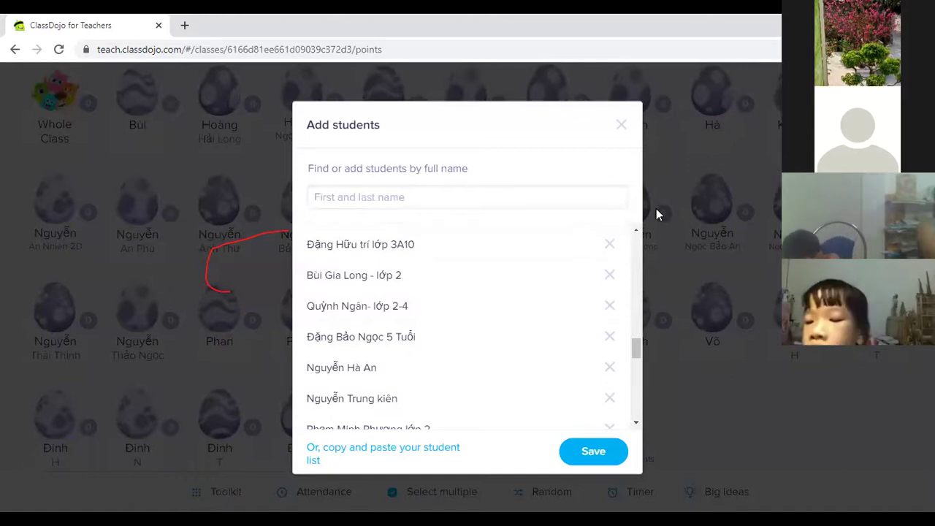
click(407, 198)
click(322, 229)
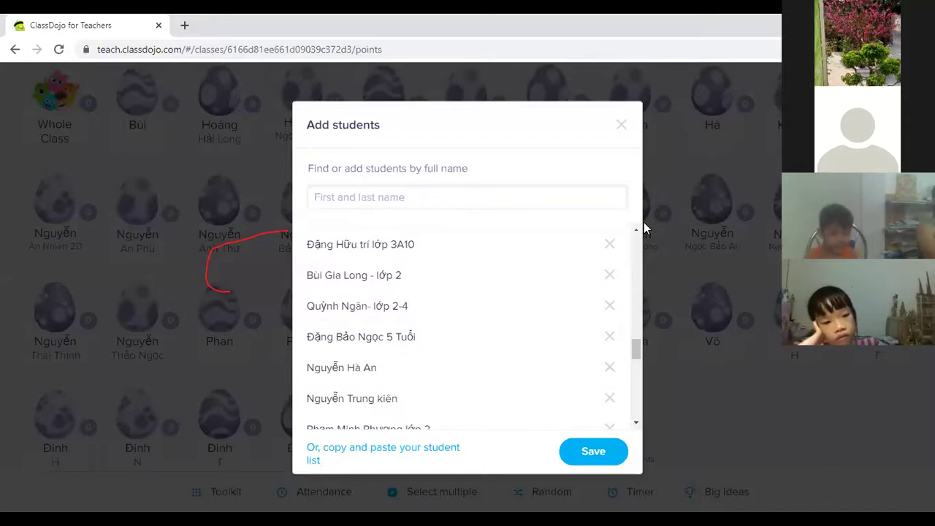
click(480, 198)
text(Mạnh An)
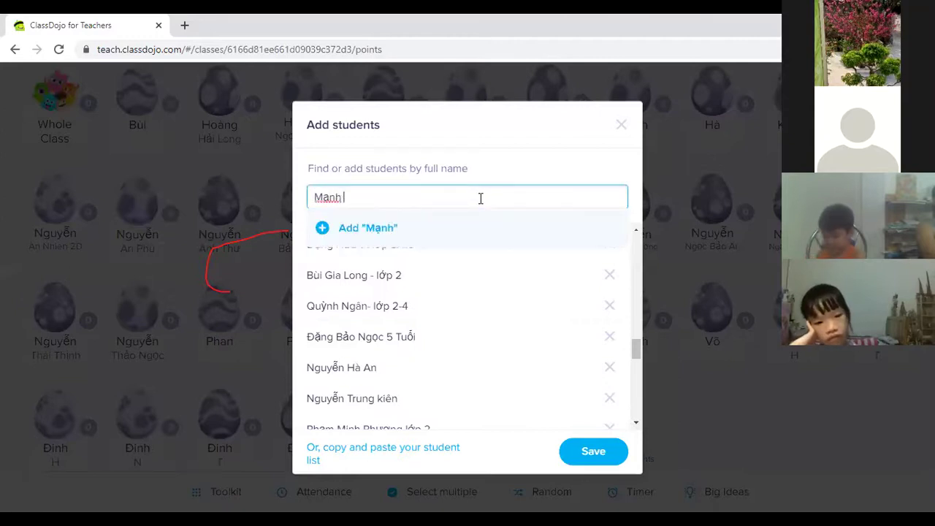
click(323, 227)
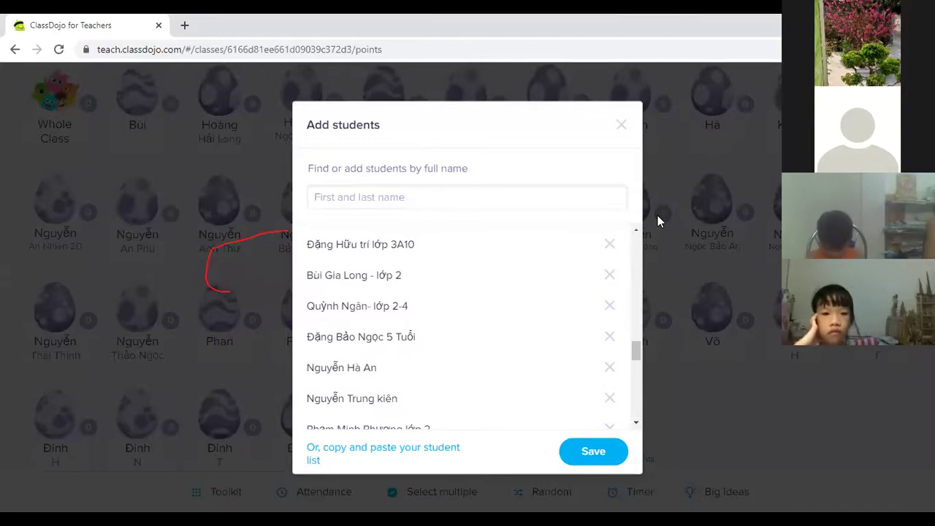
Step: Paste one more student name, then save the pending new students to the class
click(394, 204)
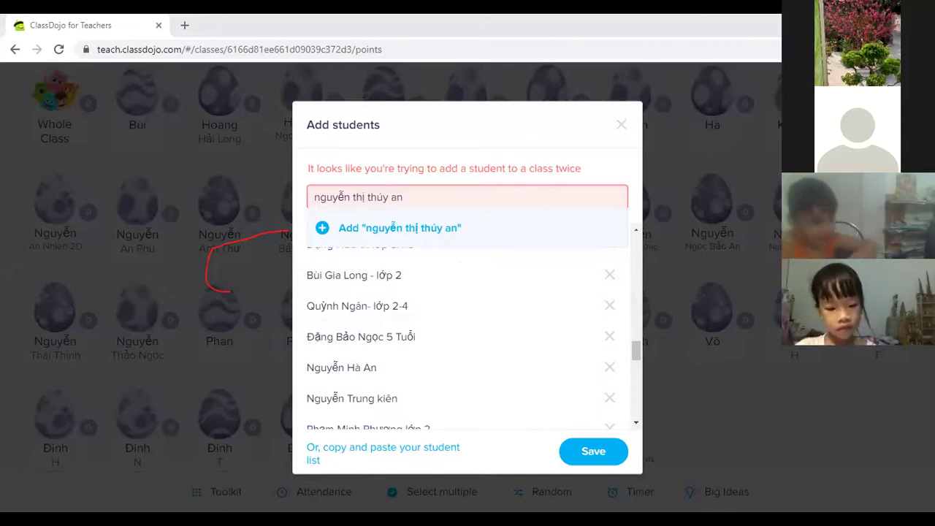
click(602, 456)
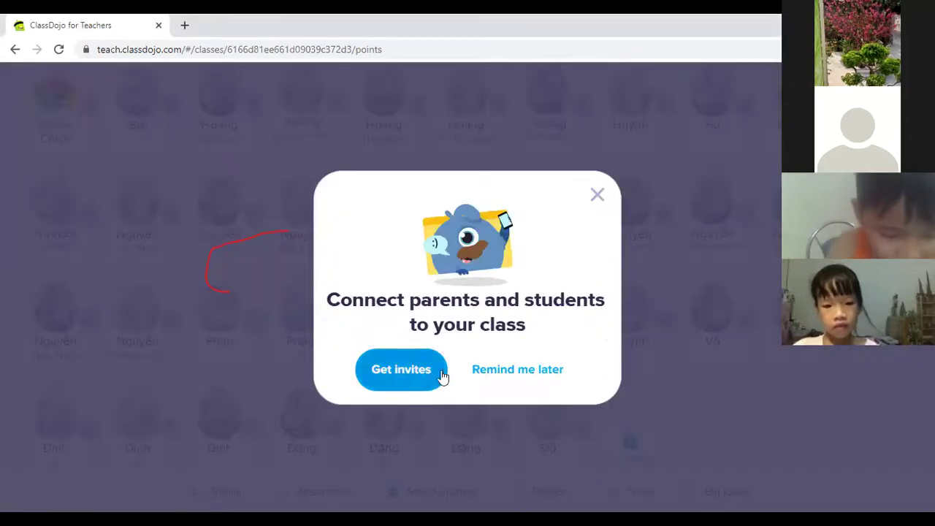
Step: Dismiss the connect-parents prompt, glance at a student's feedback card, and return to the roster top
click(598, 196)
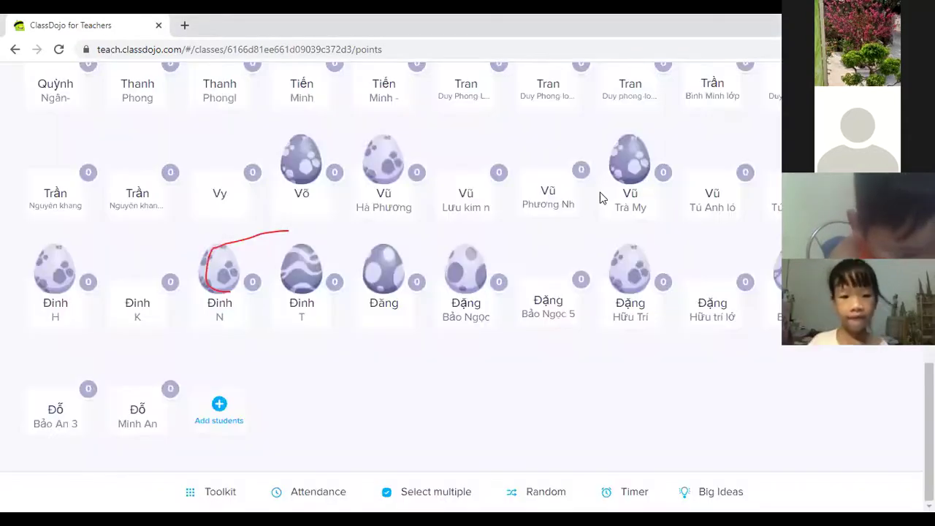
click(606, 192)
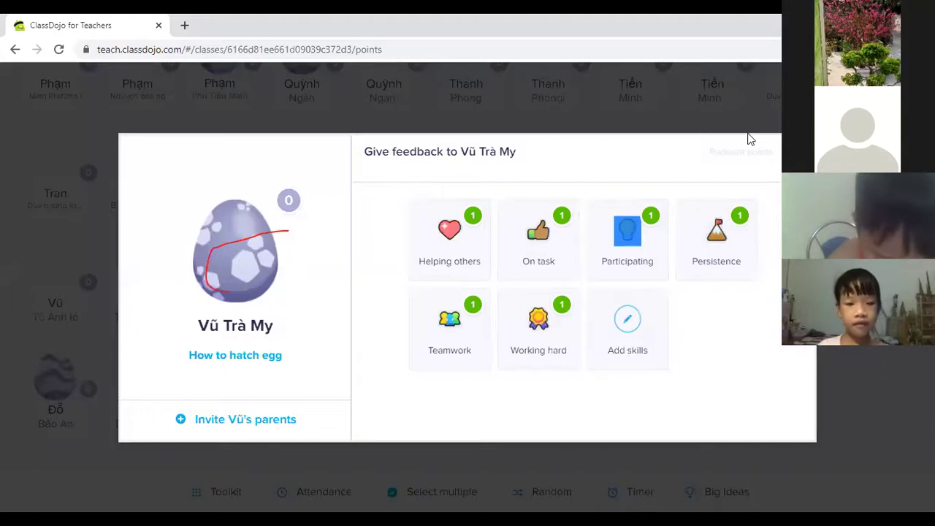
click(794, 151)
scroll(509, 240, down, 10)
scroll(426, 92, up, 5)
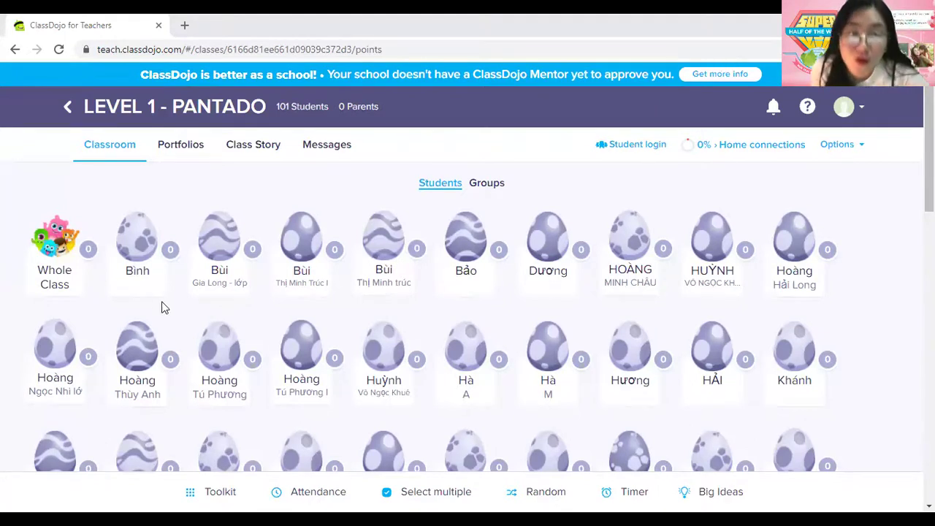
Step: Check and close a student's feedback card, then bring up the class Options menu
scroll(90, 261, down, 1)
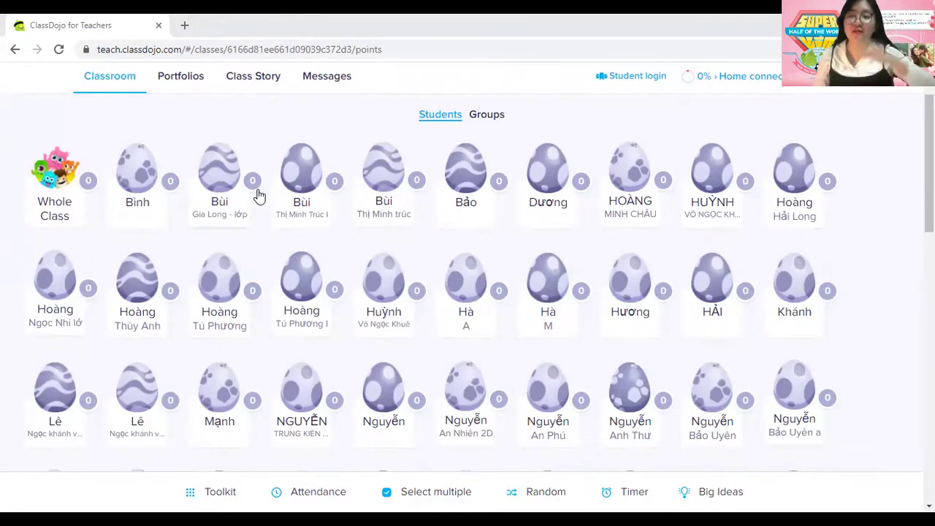
click(138, 181)
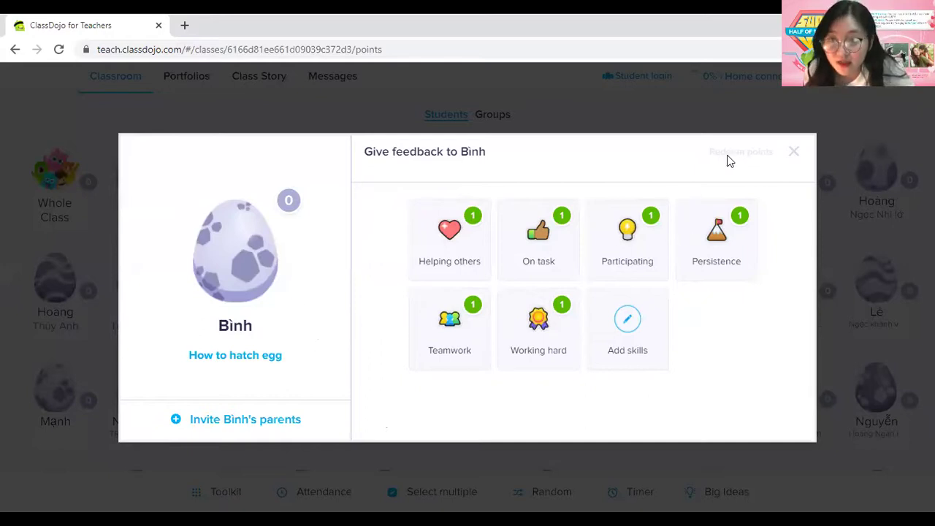
click(798, 150)
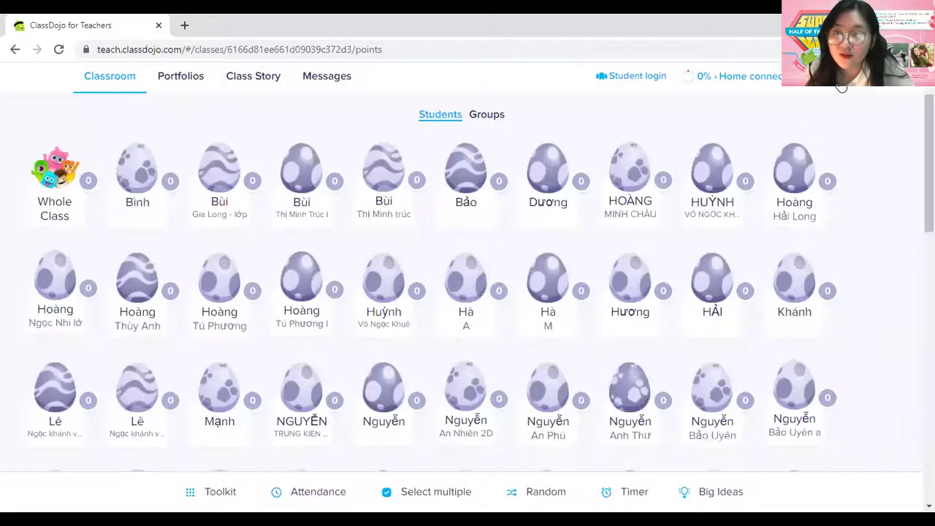
click(840, 78)
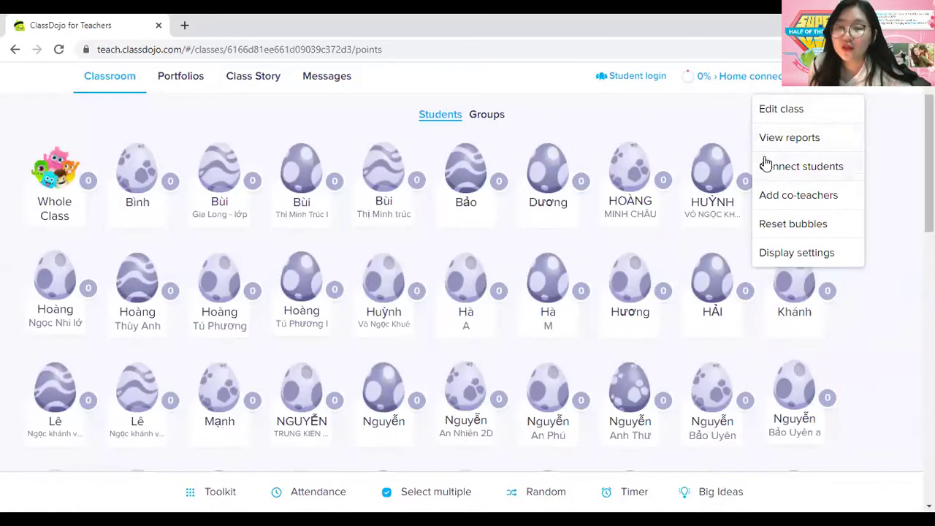
Step: View the class reports, including the first student's report, then close them
click(783, 139)
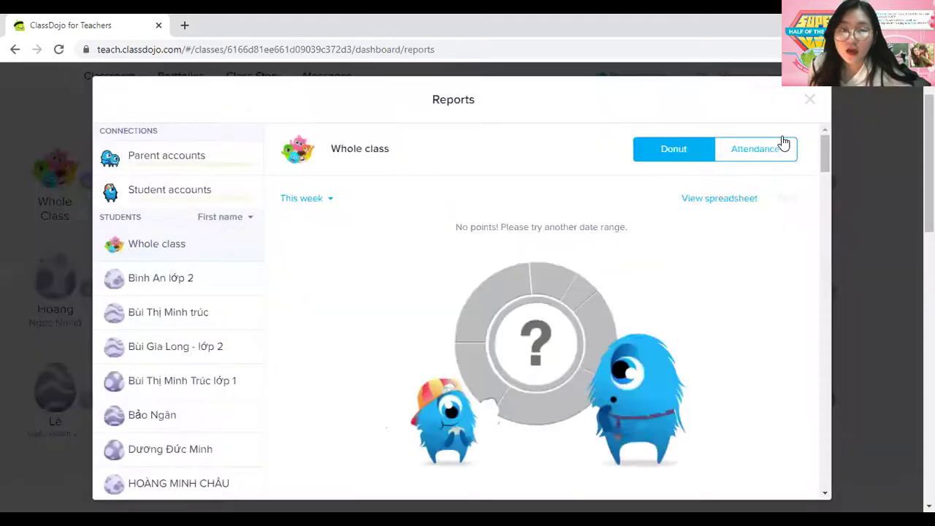
click(186, 280)
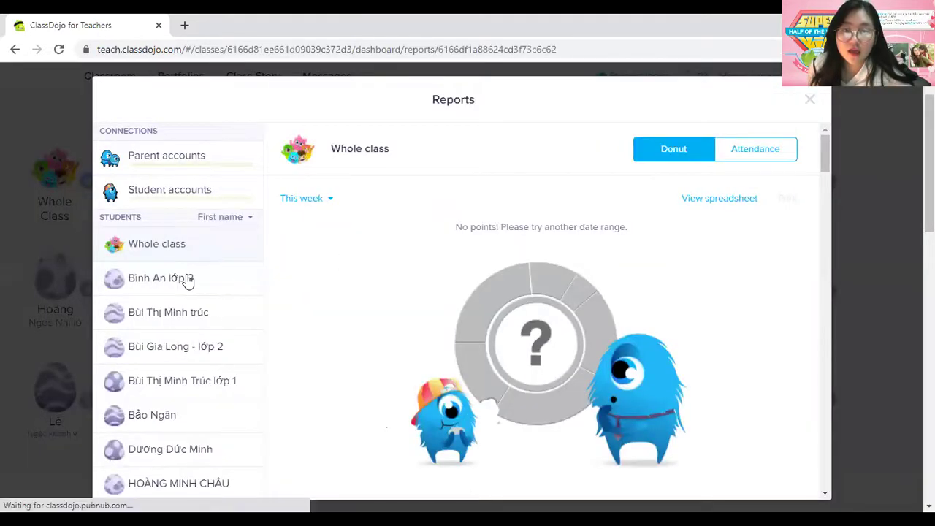
click(814, 99)
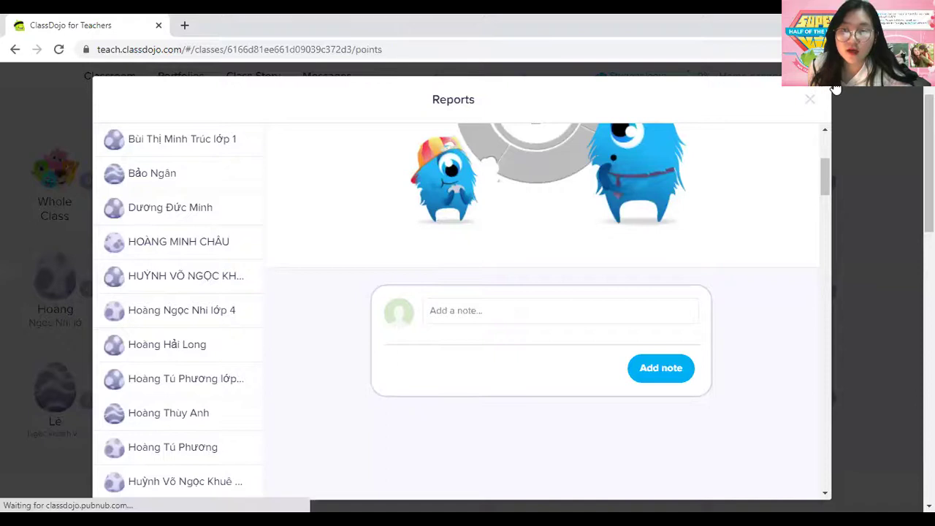
click(821, 95)
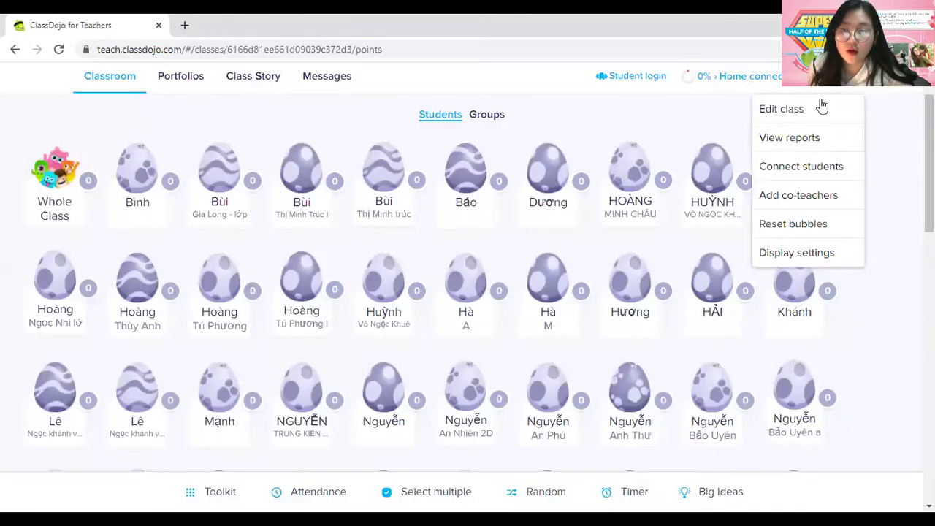
click(796, 140)
click(808, 98)
Step: Through Options > Edit class, get the first student's home login instructions
click(841, 91)
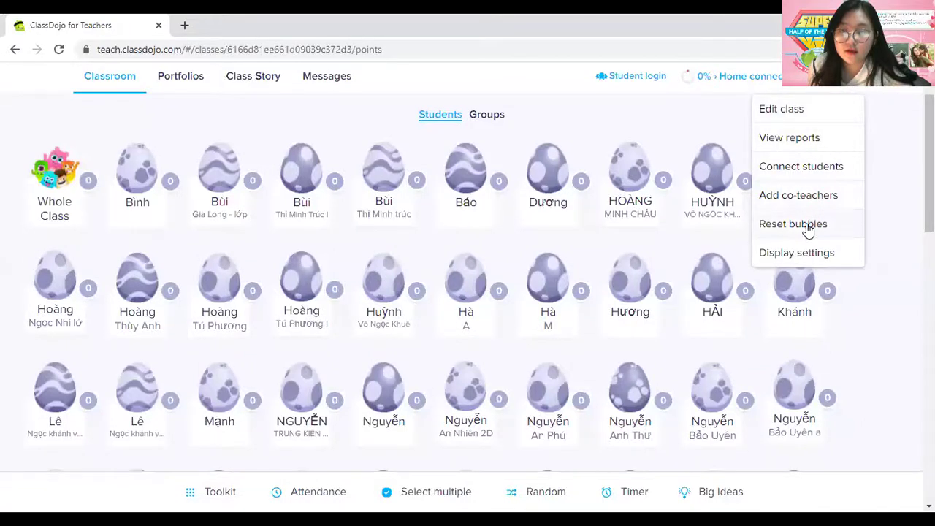
click(780, 109)
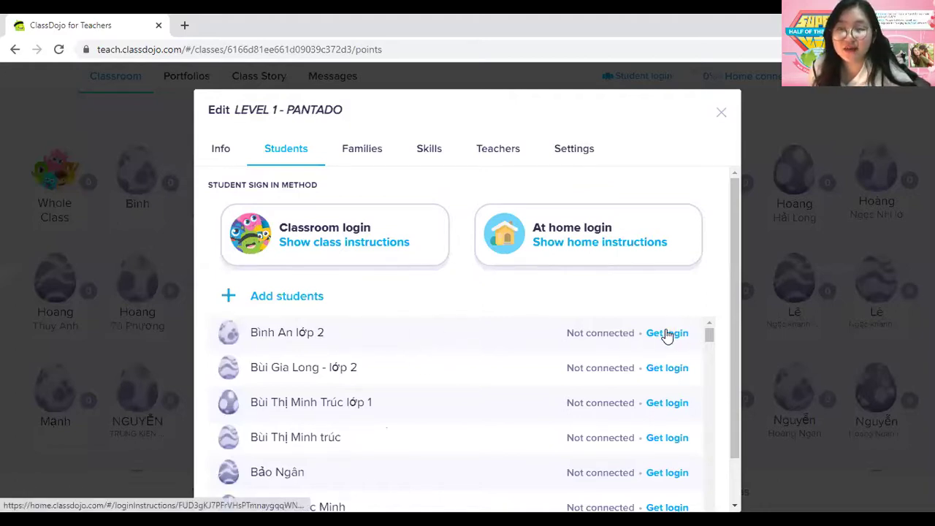
click(665, 335)
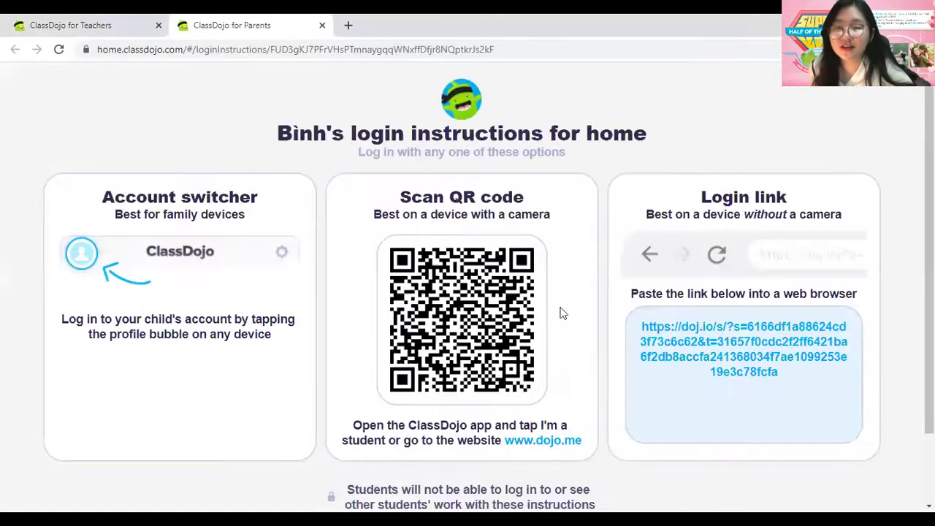
Step: Follow the student's login link to open their home page in a new tab
click(689, 336)
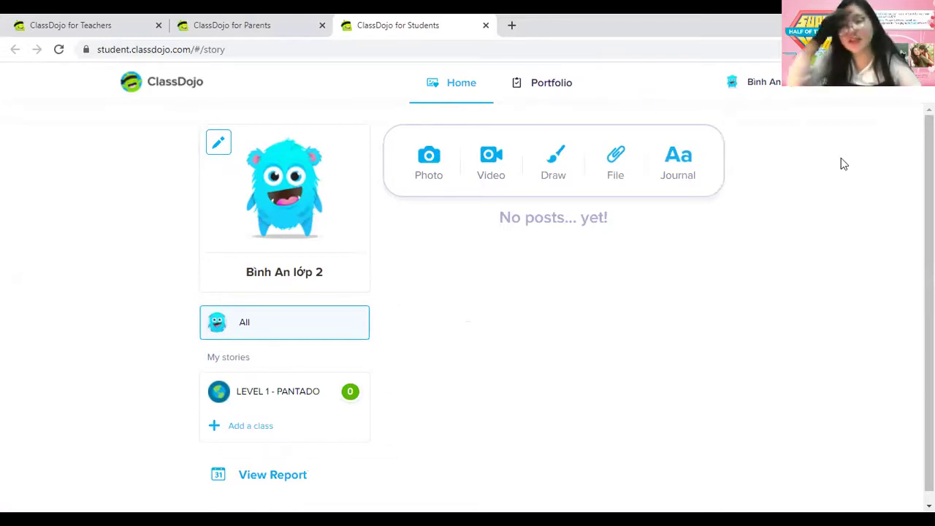
Step: Open the avatar customiser, close the student tab, and reopen the student's login link
click(264, 215)
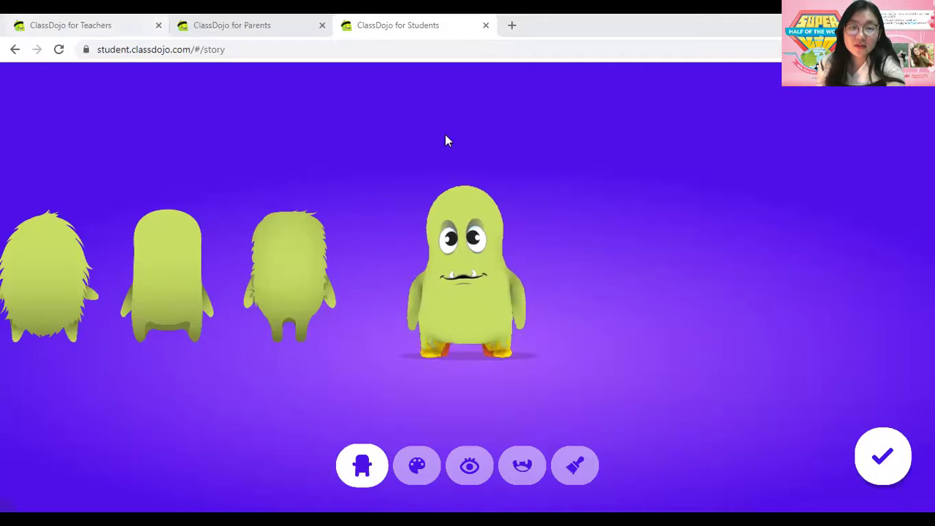
click(486, 25)
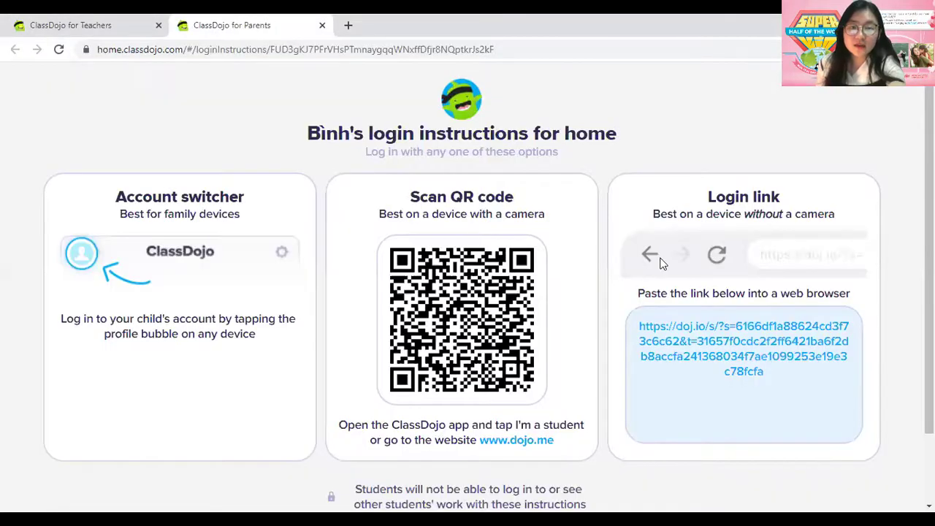
click(687, 342)
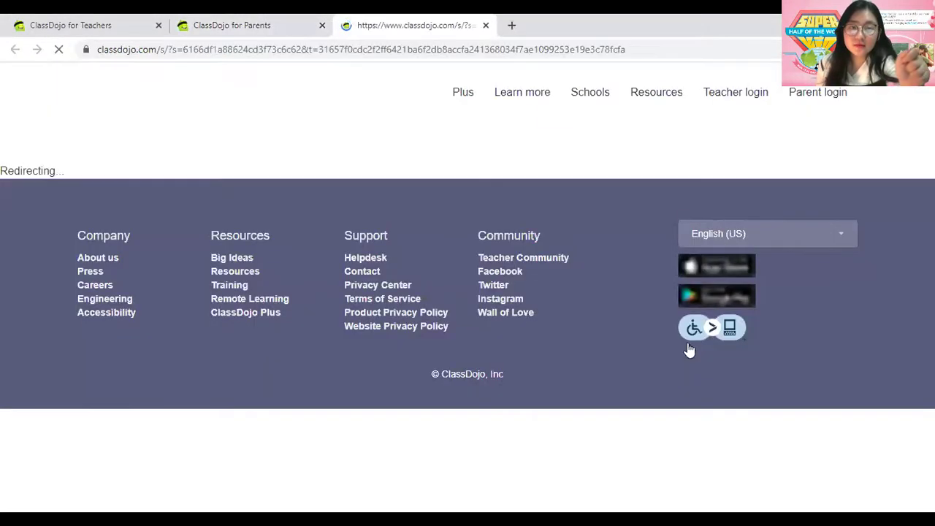